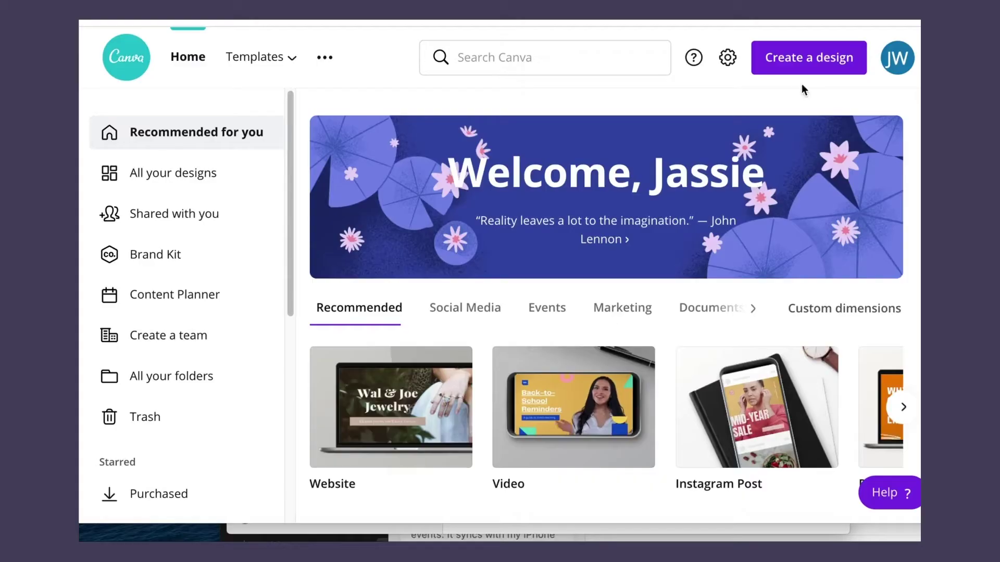
# - Create a new Facebook Post design by searching the design types for "face"
pyautogui.click(798, 65)
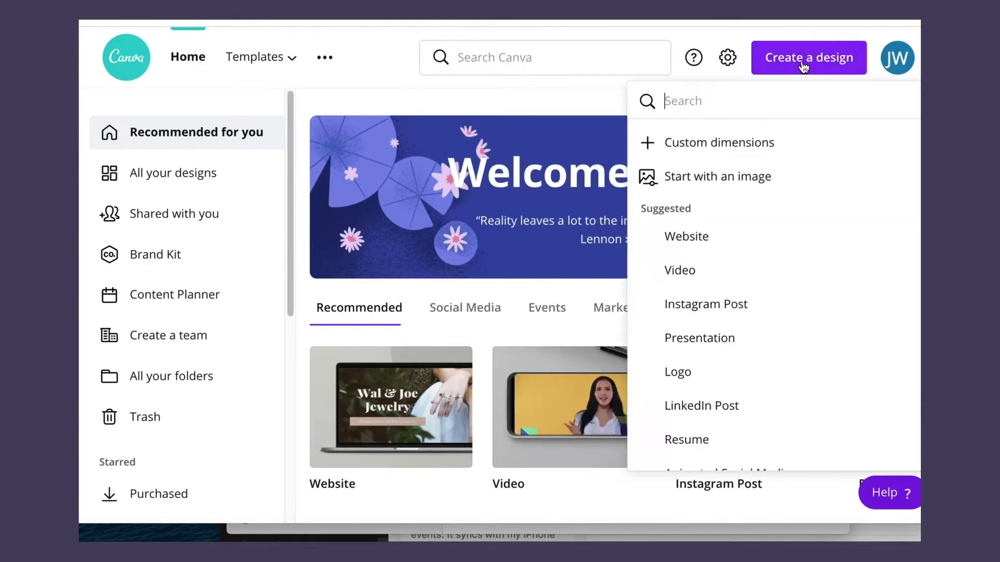
pyautogui.click(725, 113)
pyautogui.write('face')
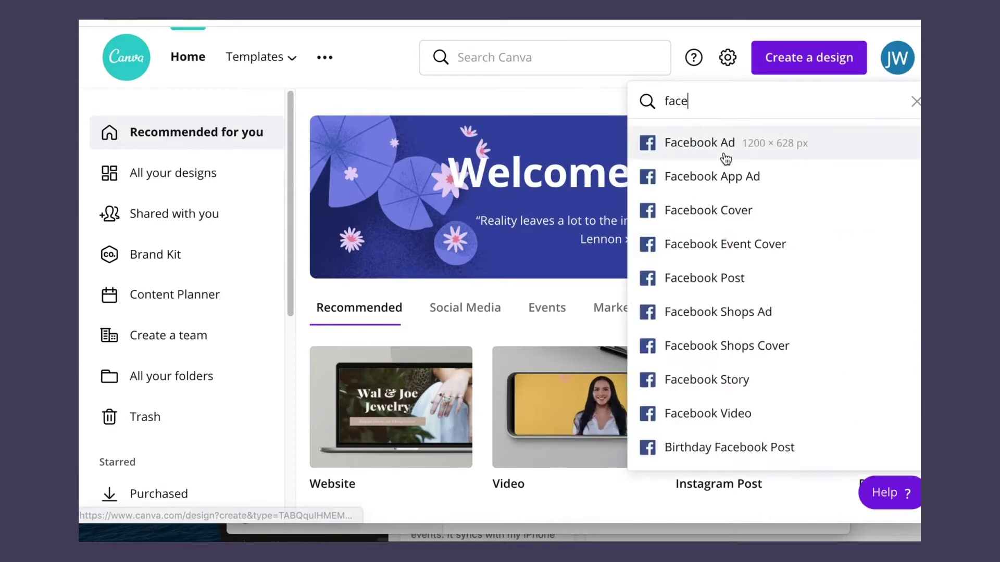
pyautogui.click(745, 281)
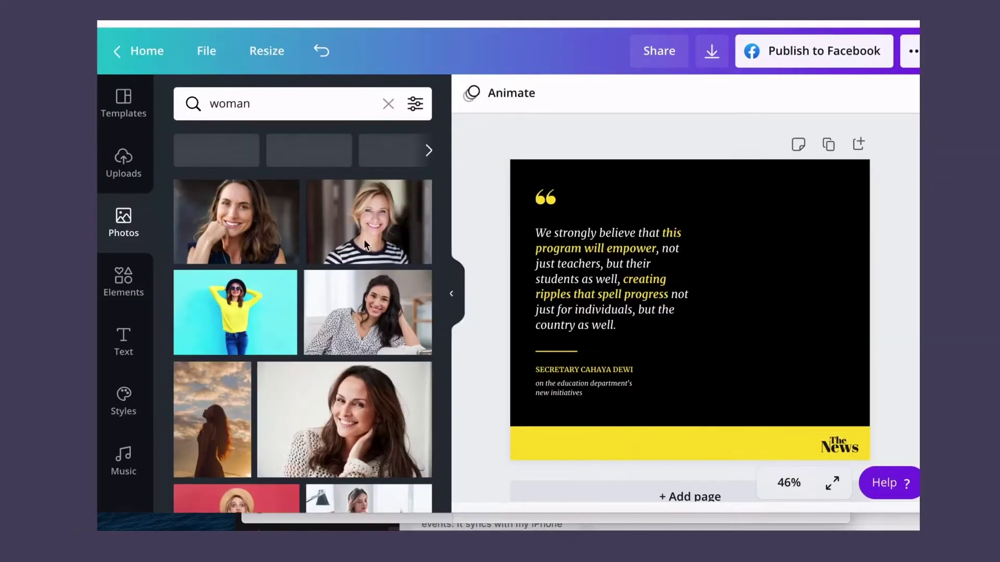
# - Add the stock photo of the smiling blonde woman in a striped top to the black quote design
pyautogui.click(360, 241)
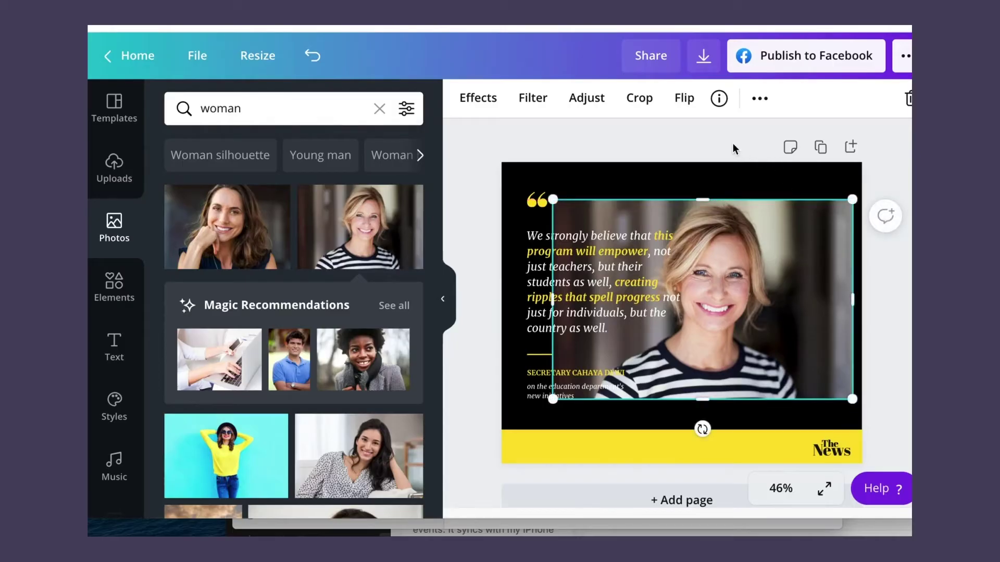
pyautogui.click(733, 142)
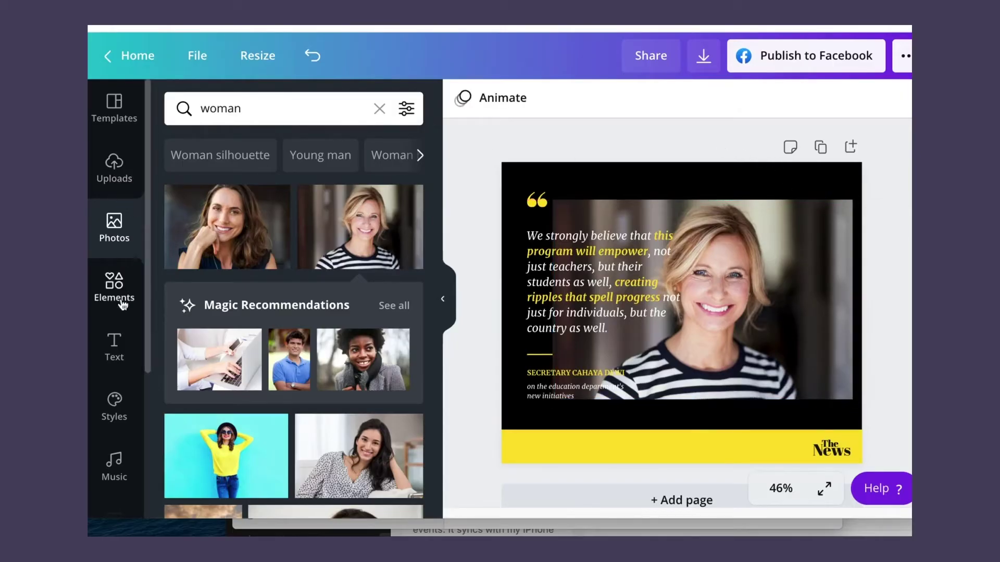
# - Search the elements for "frame" and add the plain circular frame to the quote design
pyautogui.click(114, 286)
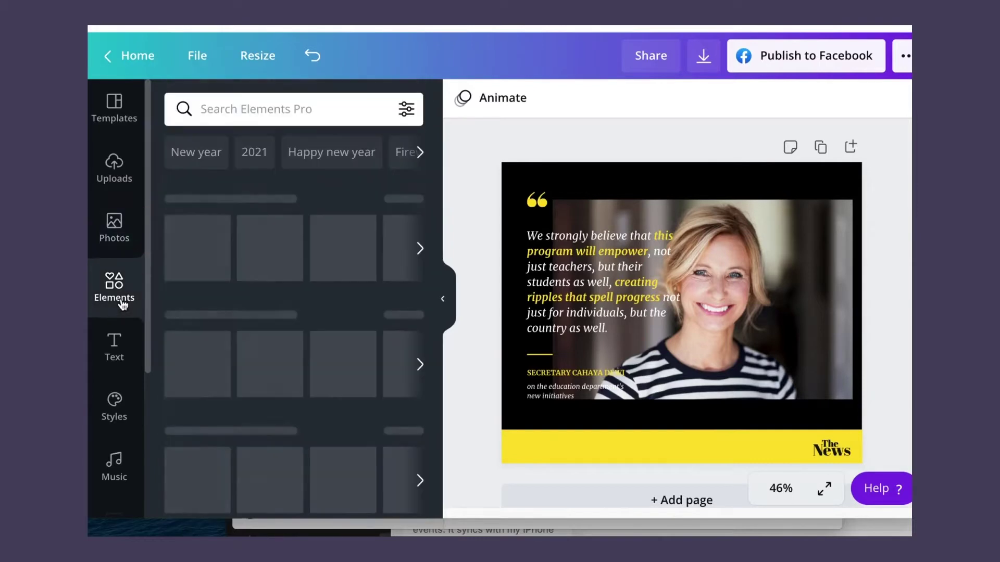
pyautogui.click(241, 112)
pyautogui.write('frm')
pyautogui.press('BackSpace')
pyautogui.write('ame')
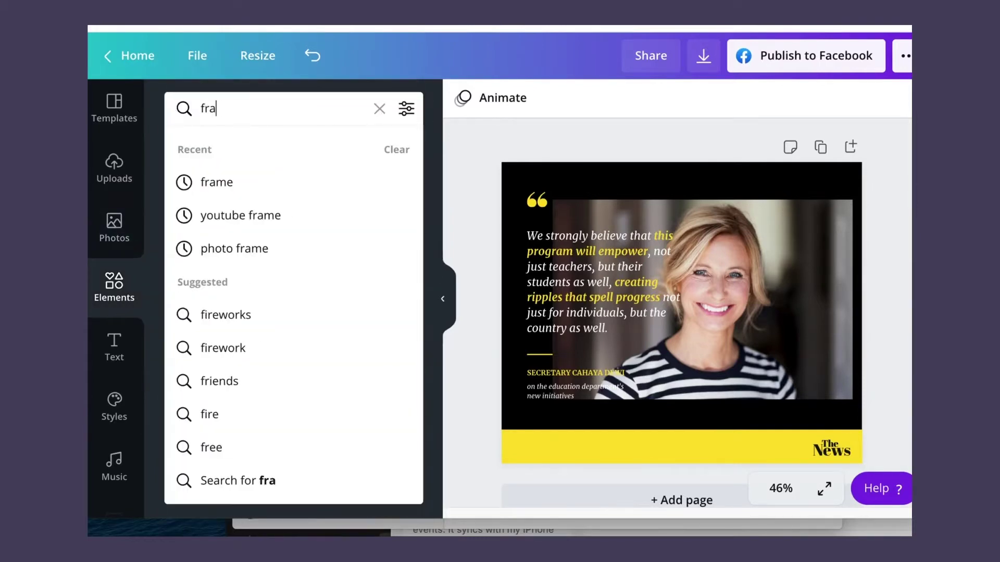
pyautogui.click(240, 180)
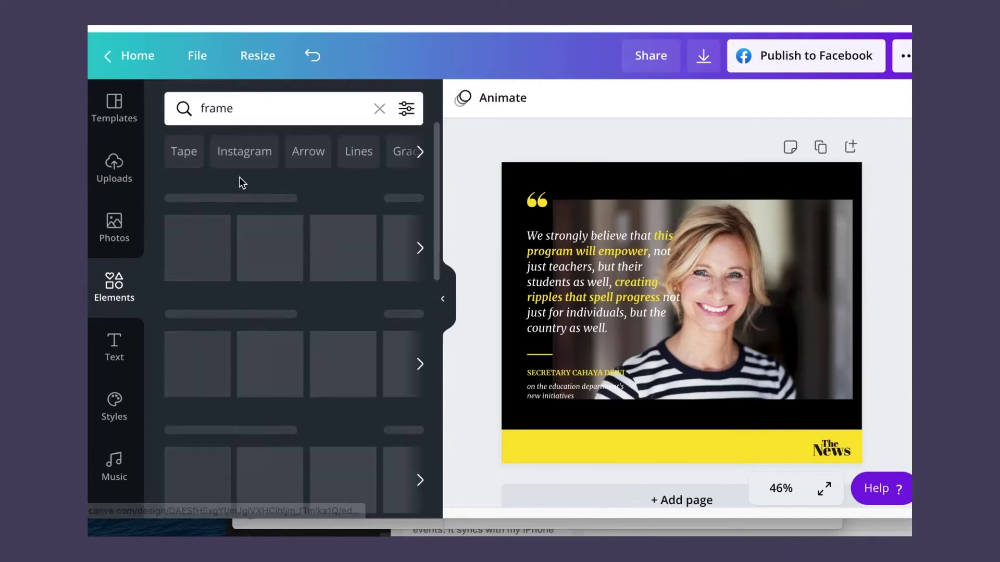
pyautogui.click(223, 229)
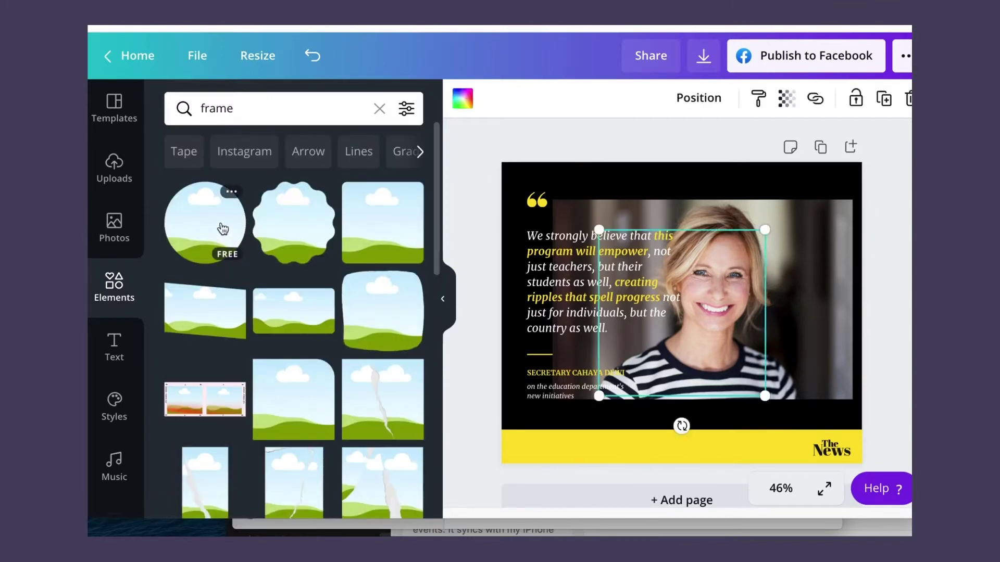
# - Enlarge the circular frame to about the height of the woman's photo and shift the selected photo sideways
pyautogui.moveTo(594, 224); pyautogui.dragTo(543, 199)
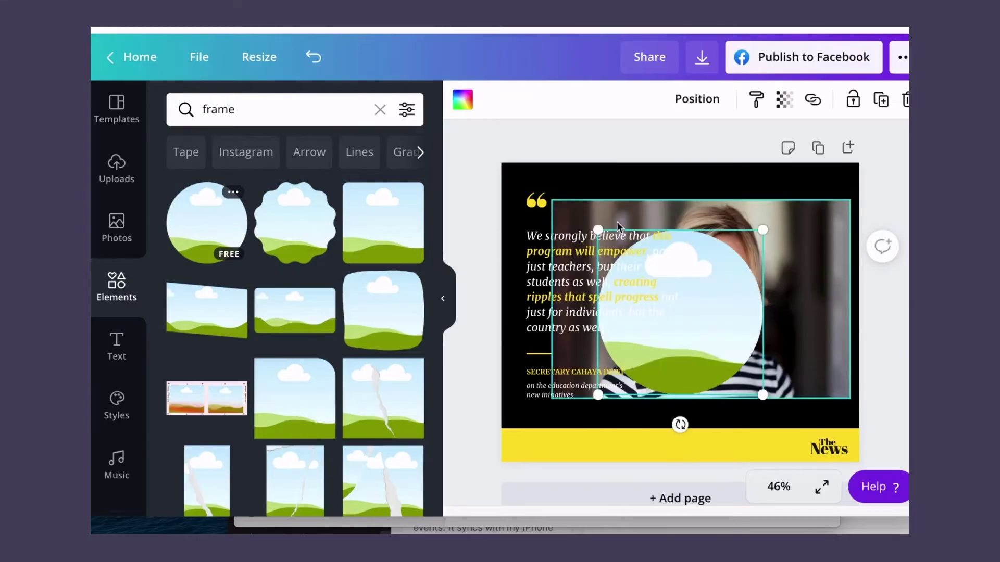
pyautogui.moveTo(597, 229); pyautogui.dragTo(545, 207)
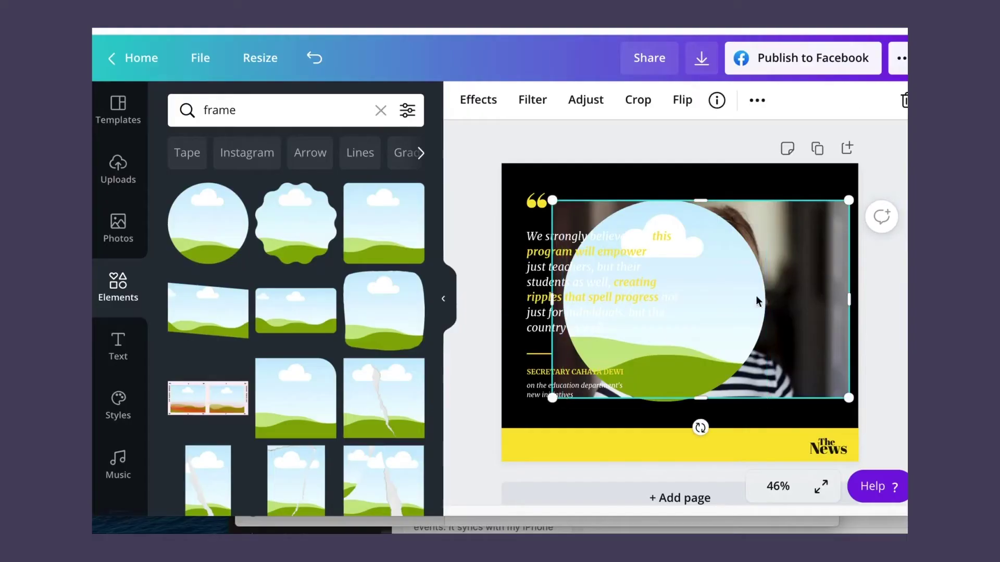
pyautogui.moveTo(756, 301); pyautogui.dragTo(820, 307)
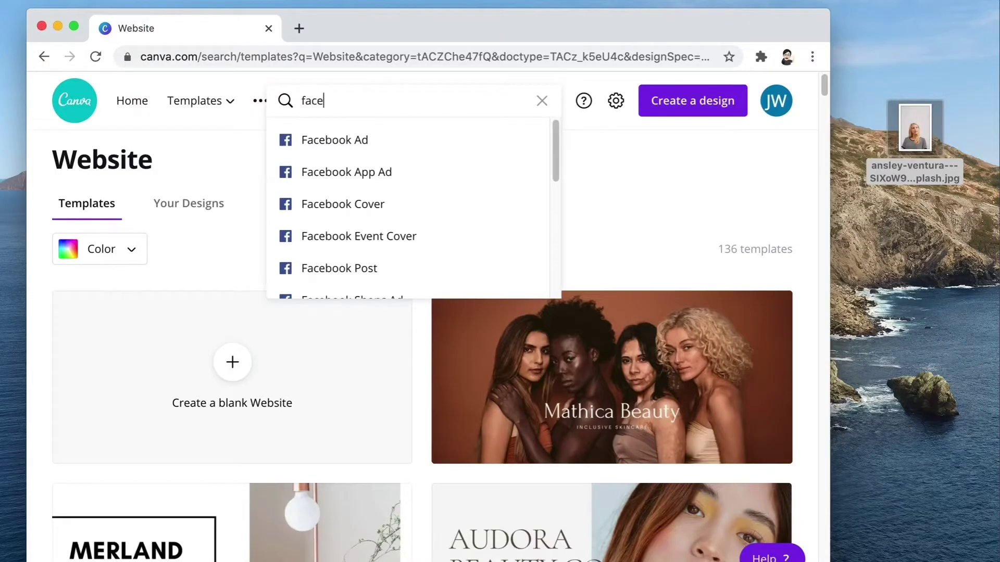
# - Start a blank Facebook Post and apply the green "Work from Home" page of the Covid-19 tips template
pyautogui.click(352, 274)
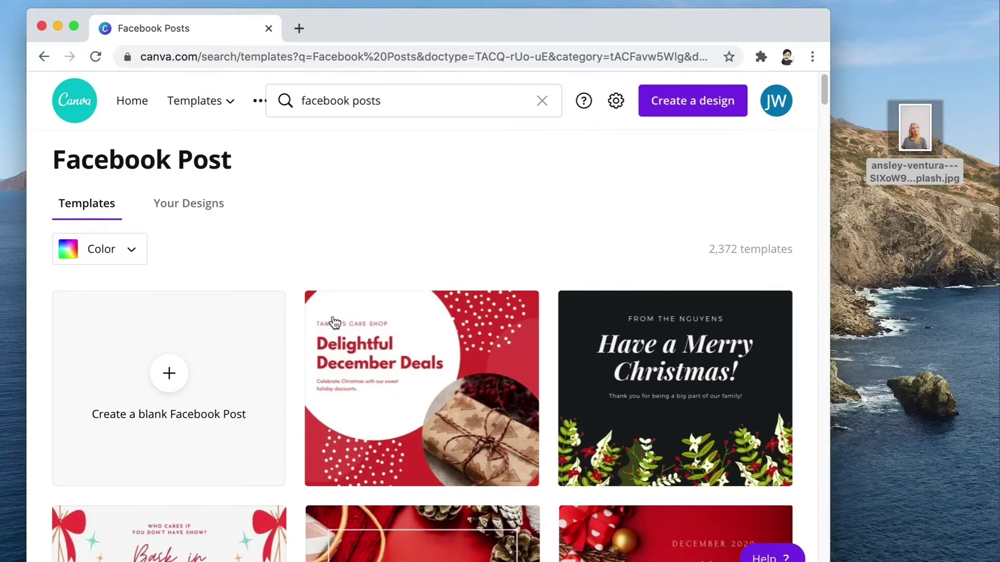
pyautogui.click(239, 391)
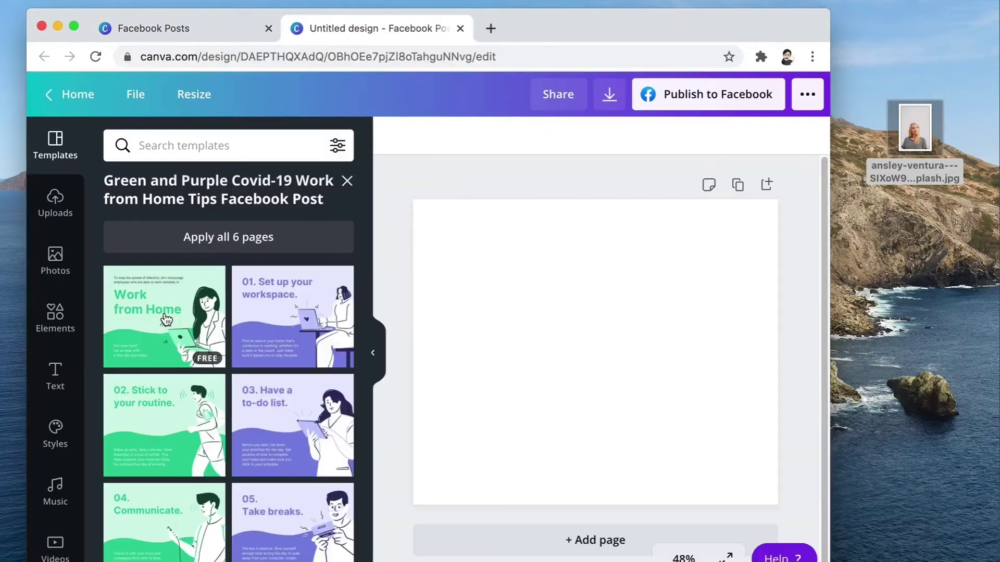
pyautogui.click(166, 318)
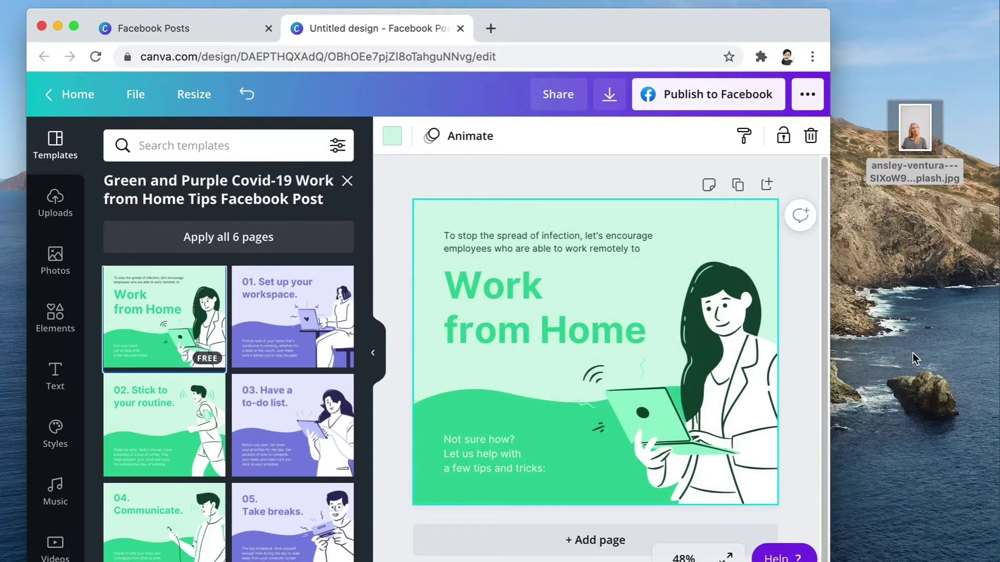
# - Delete the woman-with-laptop illustration, then upload the desktop JPG portrait and place it on the design
pyautogui.click(734, 361)
pyautogui.press('Delete')
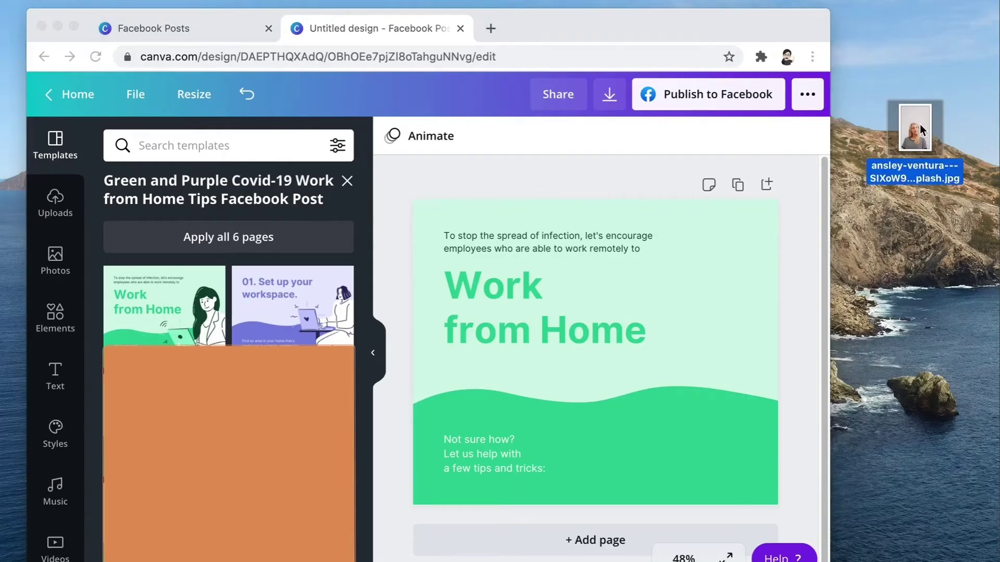
pyautogui.moveTo(920, 129); pyautogui.dragTo(228, 325)
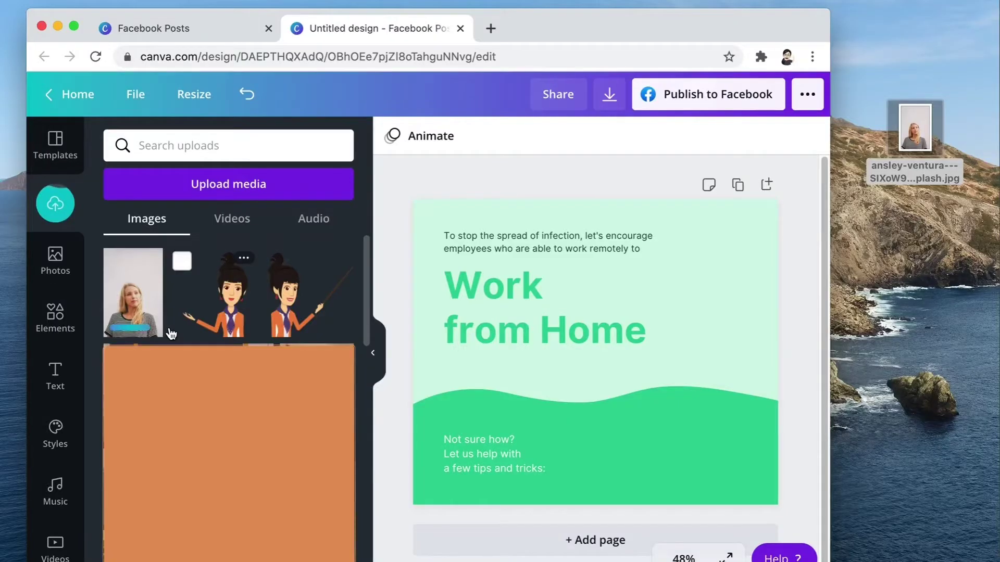
pyautogui.click(134, 303)
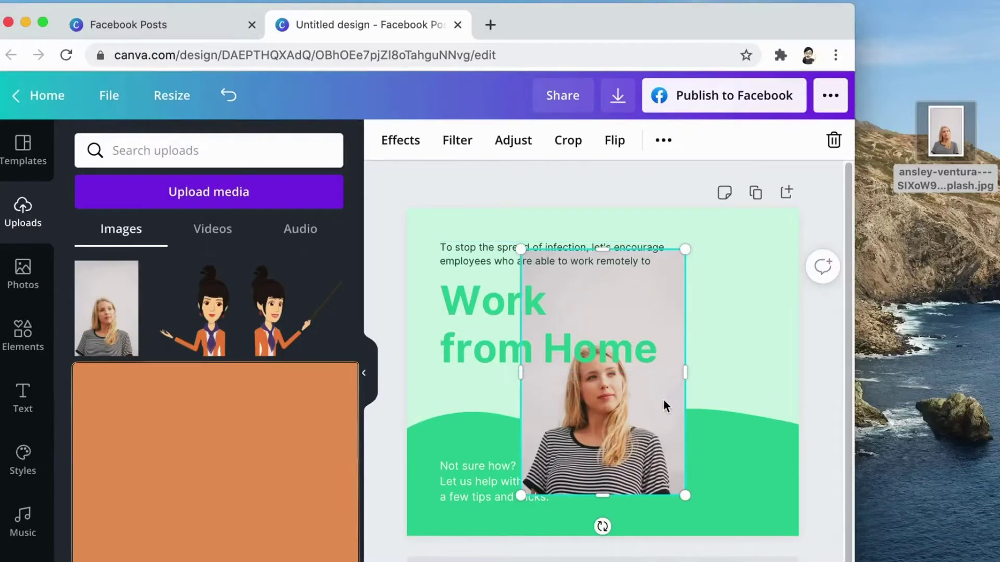
# - Remove the portrait's background with Background Remover, enlarge the cutout and move it to the lower-right area of the design
pyautogui.click(400, 141)
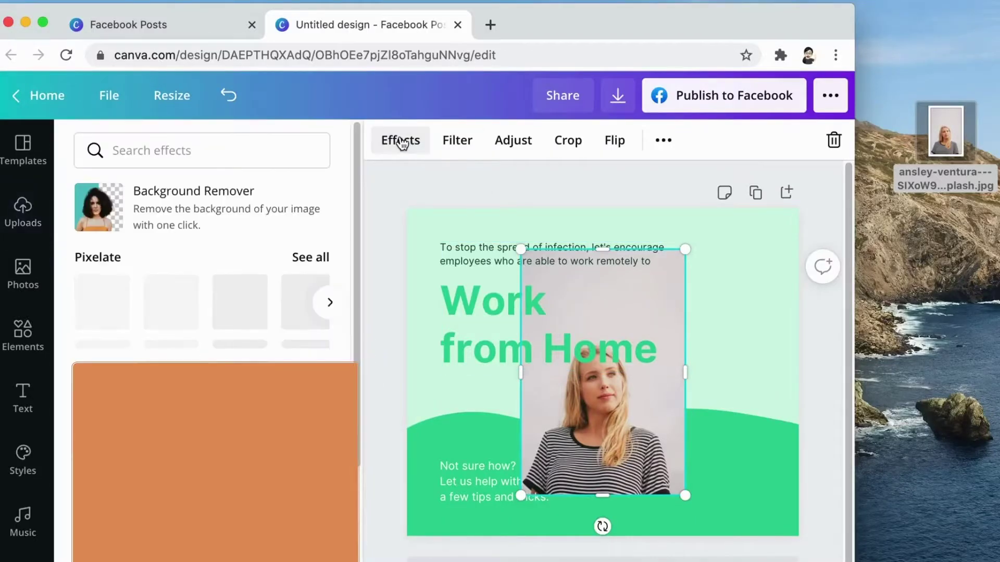
pyautogui.click(250, 207)
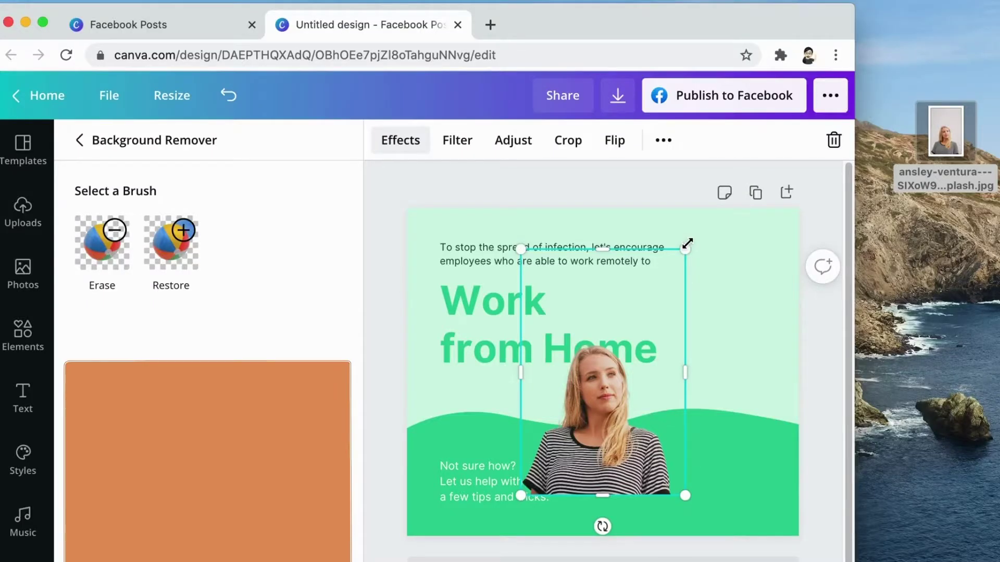
pyautogui.moveTo(688, 239); pyautogui.dragTo(730, 186)
pyautogui.moveTo(635, 426)
pyautogui.mouseDown()
pyautogui.moveTo(676, 426)
pyautogui.moveTo(714, 457)
pyautogui.mouseUp()
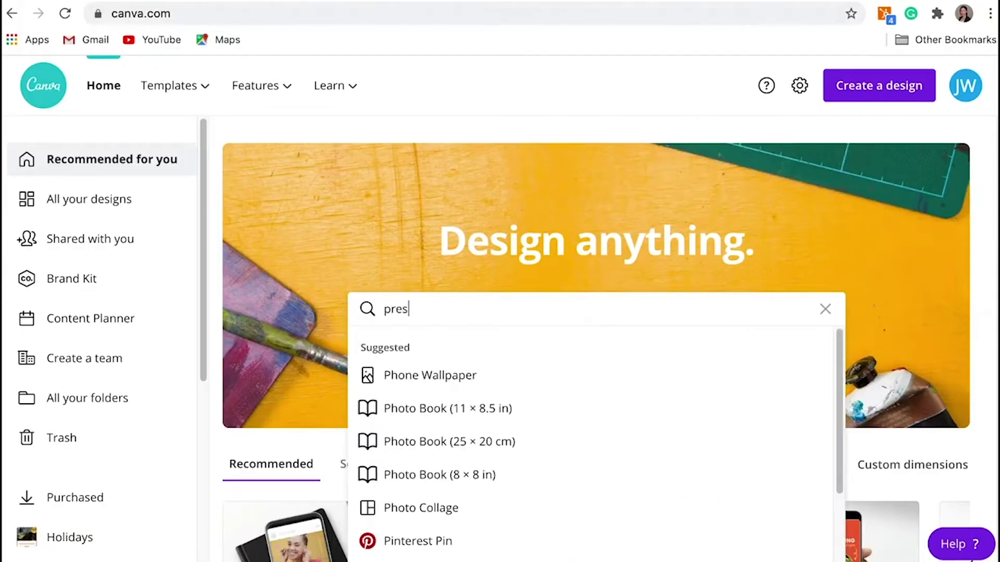
# - Search the design types for "prese" and choose Presentation
pyautogui.write('e')
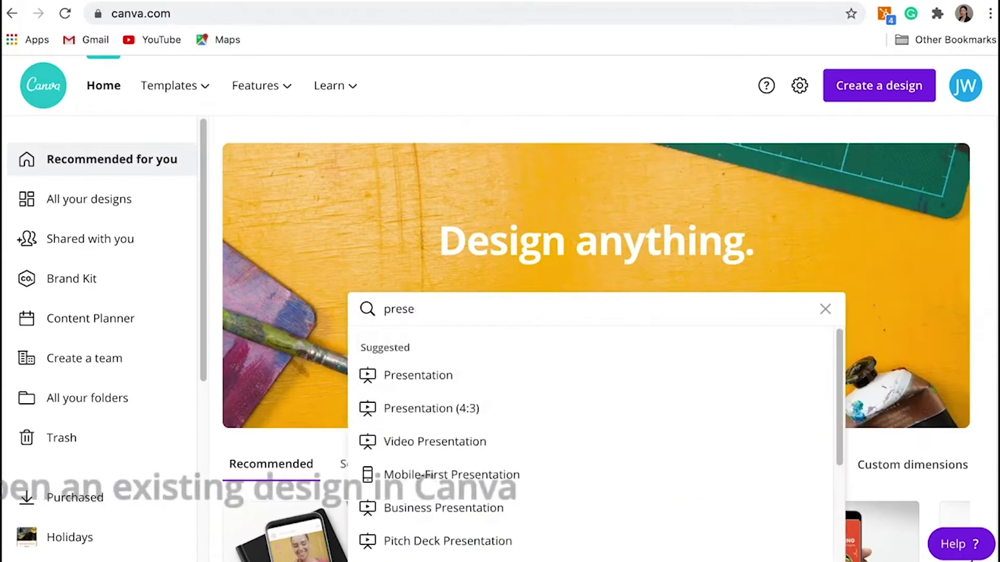
pyautogui.click(429, 388)
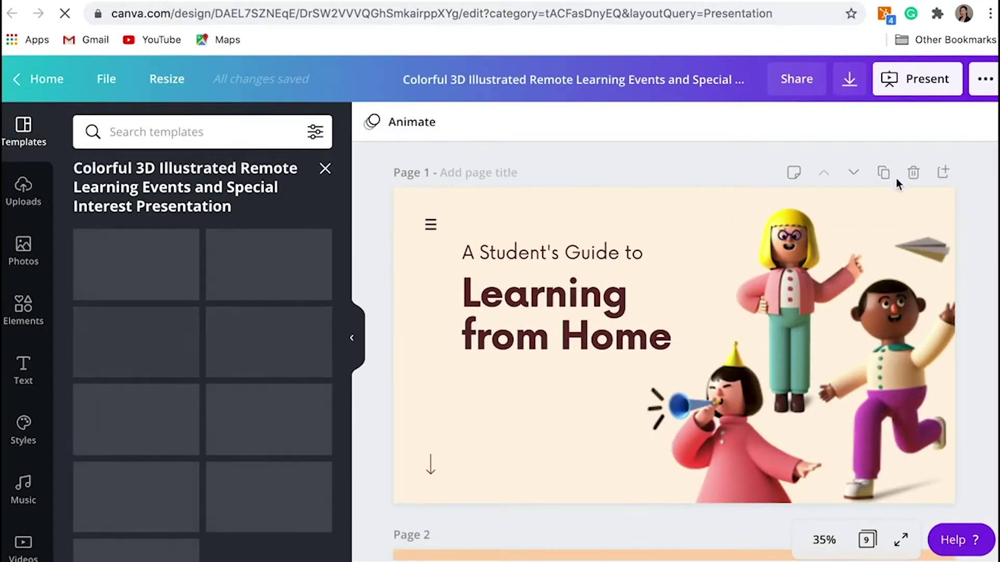
# - Publish the "Learning from Home" presentation as an embed, finding the option with "emb", and copy its HTML embed code
pyautogui.click(983, 86)
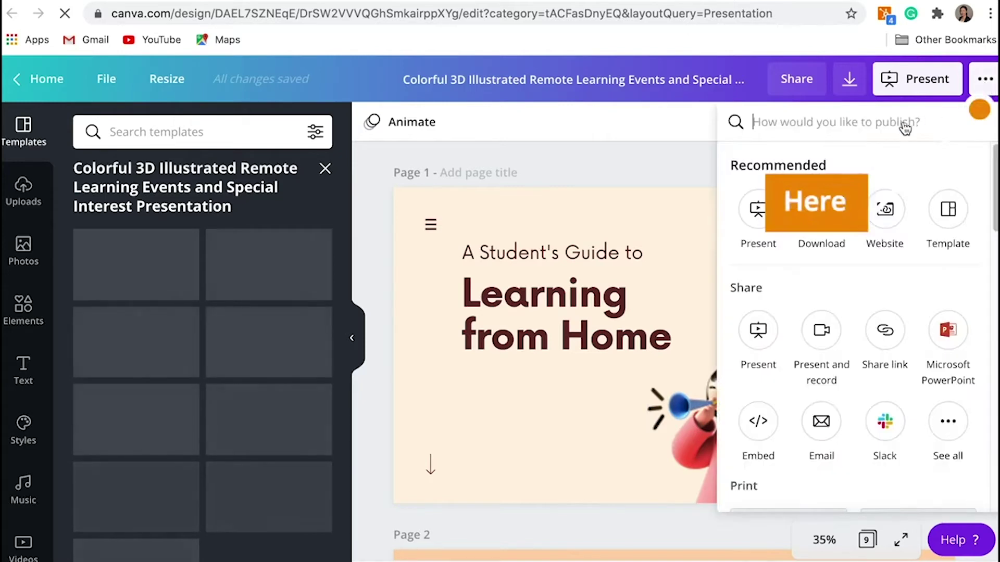
pyautogui.write('e')
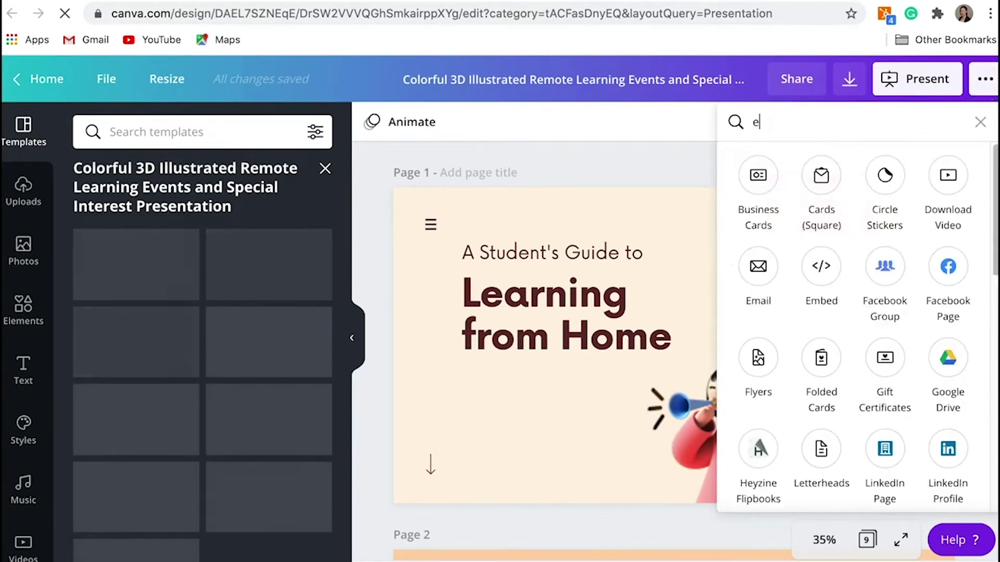
pyautogui.write('mb')
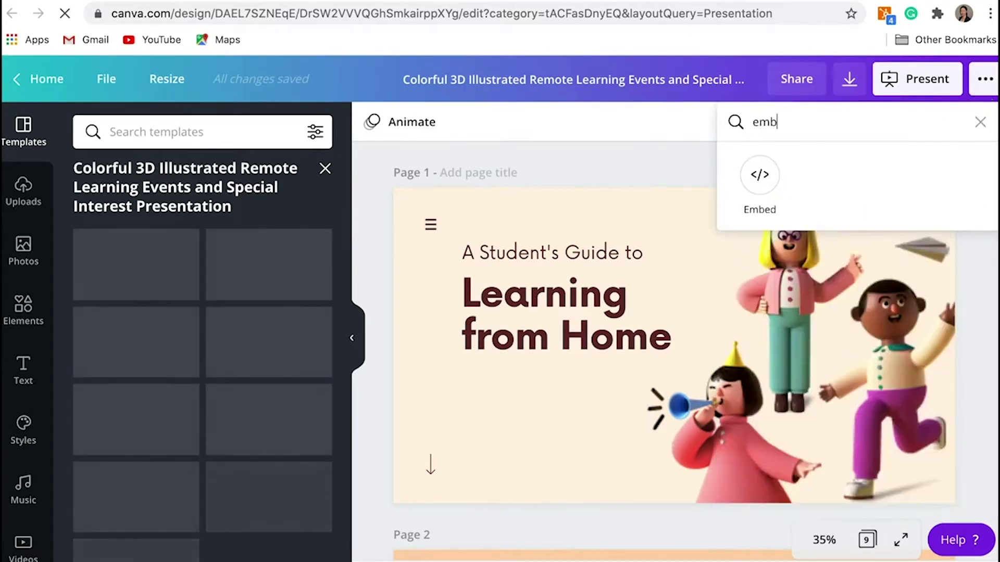
pyautogui.click(760, 175)
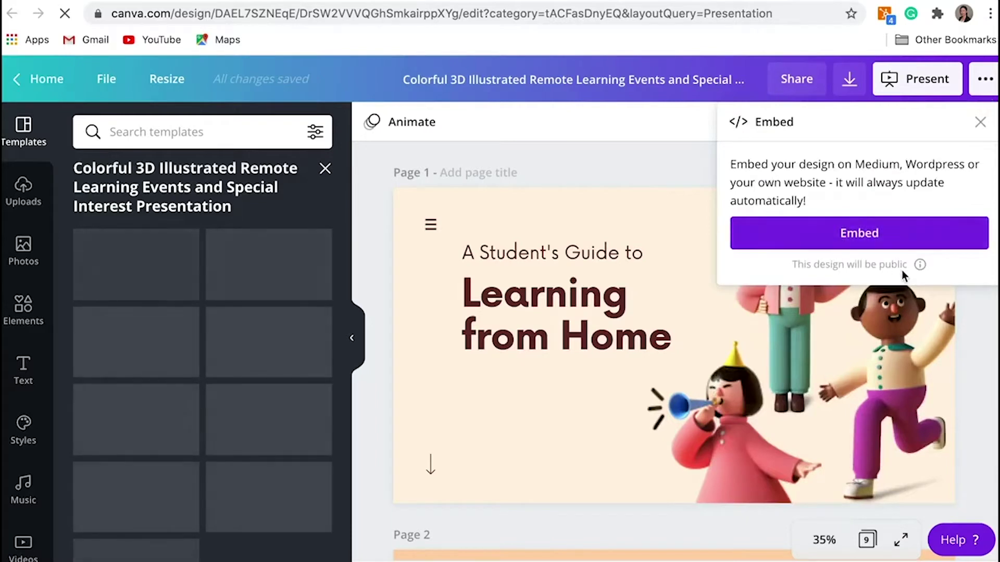
pyautogui.click(849, 241)
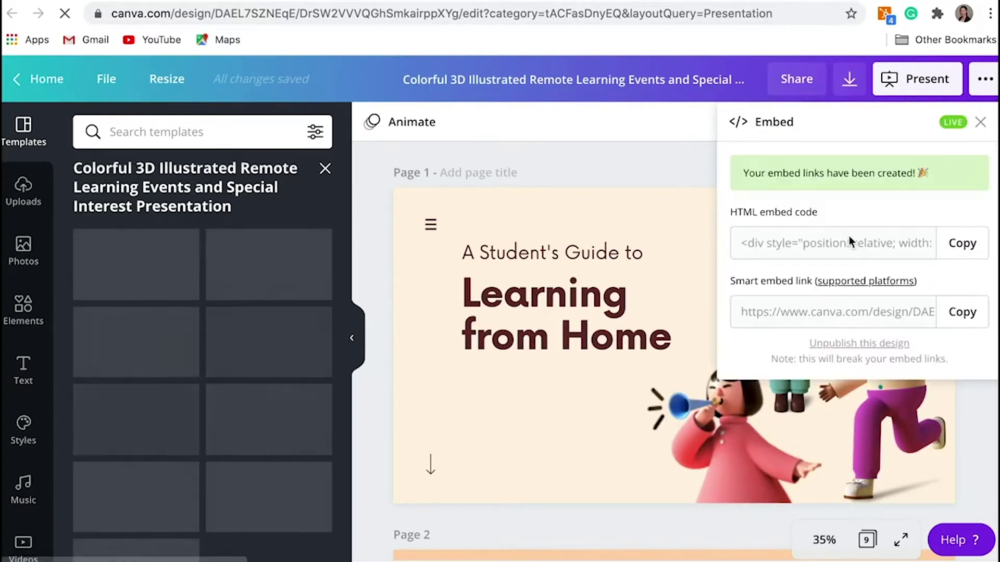
pyautogui.click(963, 248)
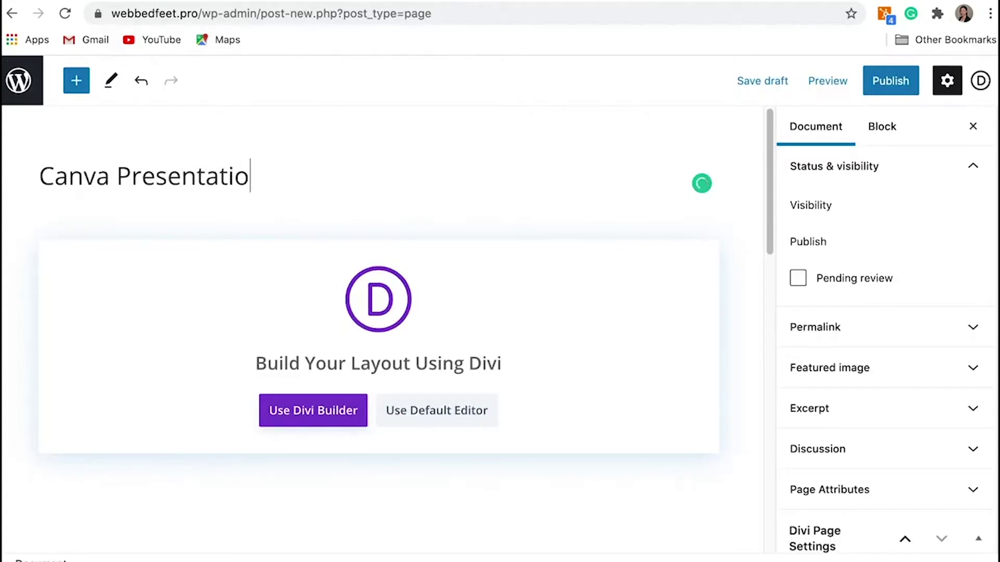
# - Use the default editor for the WordPress page "Canva Presentation" and add a Custom HTML block, searching for "html"
pyautogui.click(459, 401)
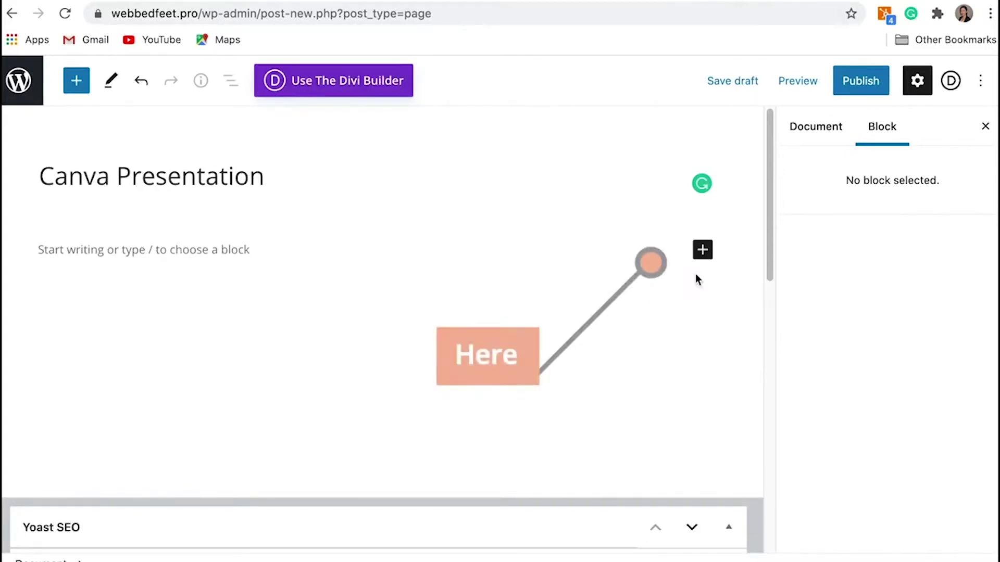
pyautogui.click(702, 250)
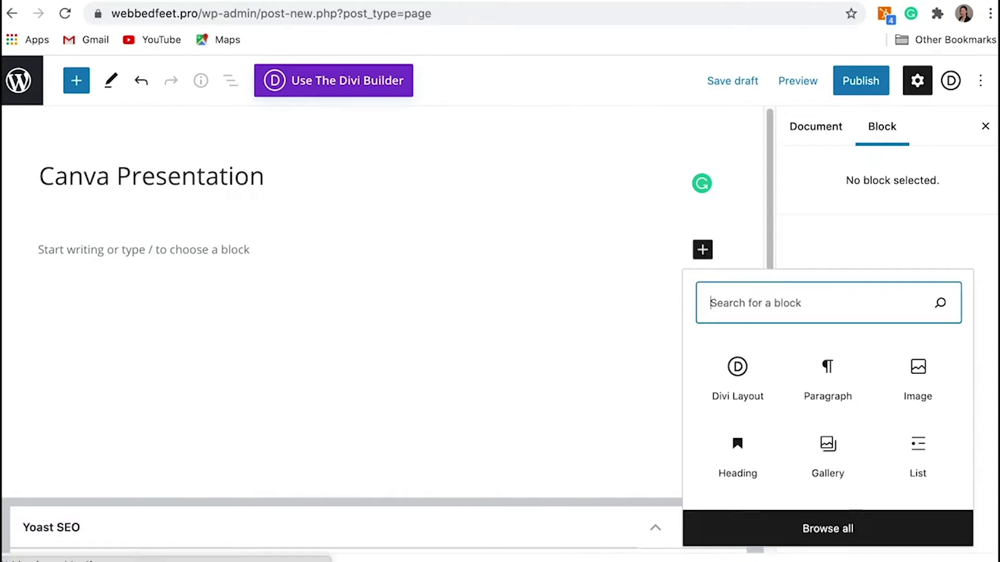
pyautogui.write('html')
pyautogui.click(740, 371)
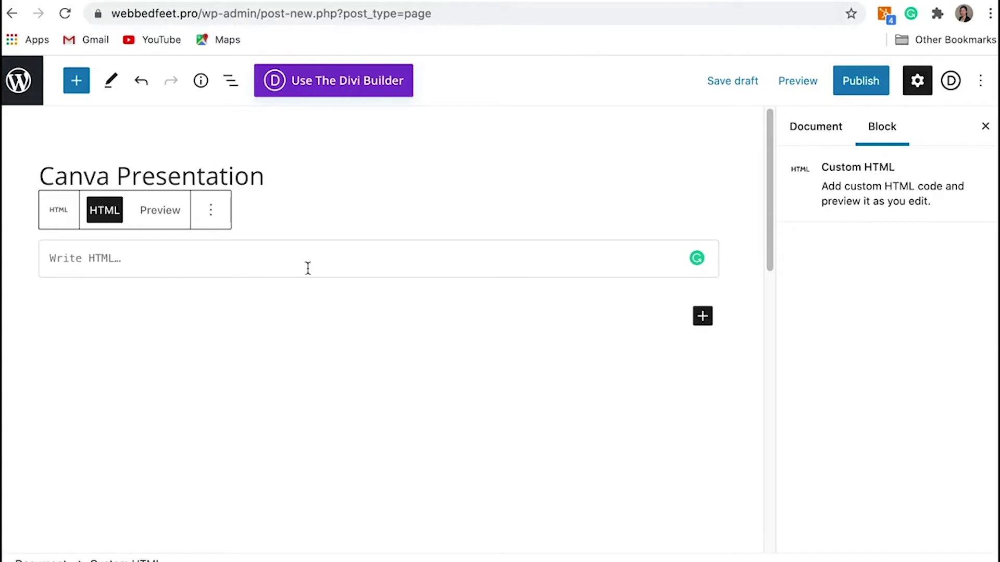
# - Paste the copied embed code into the Custom HTML block and publish the page
pyautogui.hotkey('ctrl', 'v')
pyautogui.scroll(2, 366, 345)
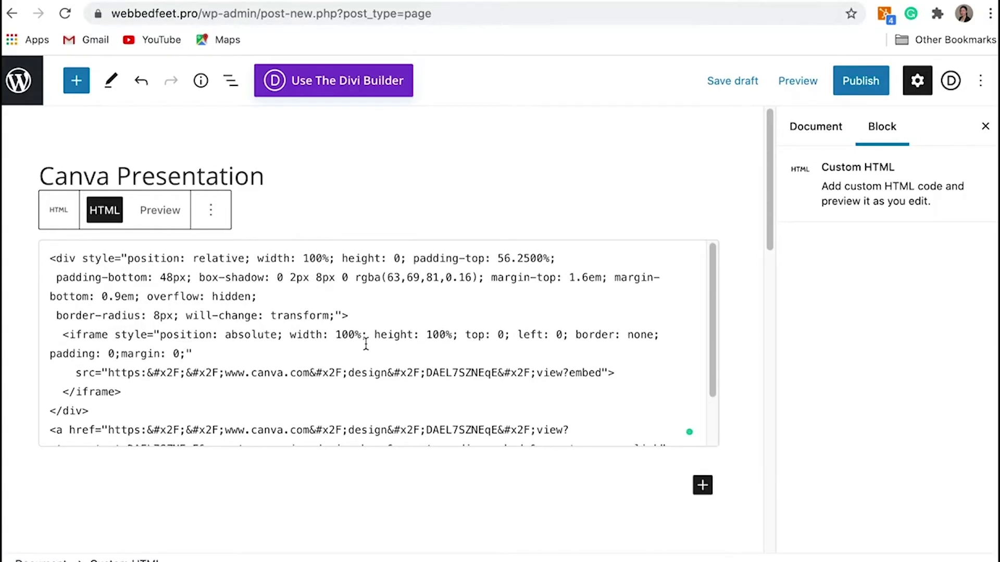
pyautogui.click(859, 89)
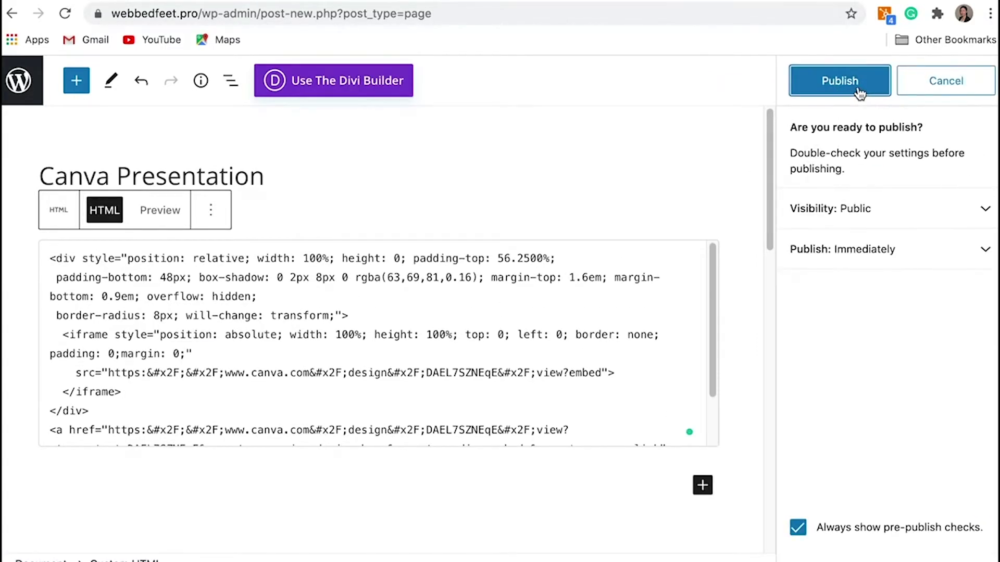
pyautogui.click(859, 90)
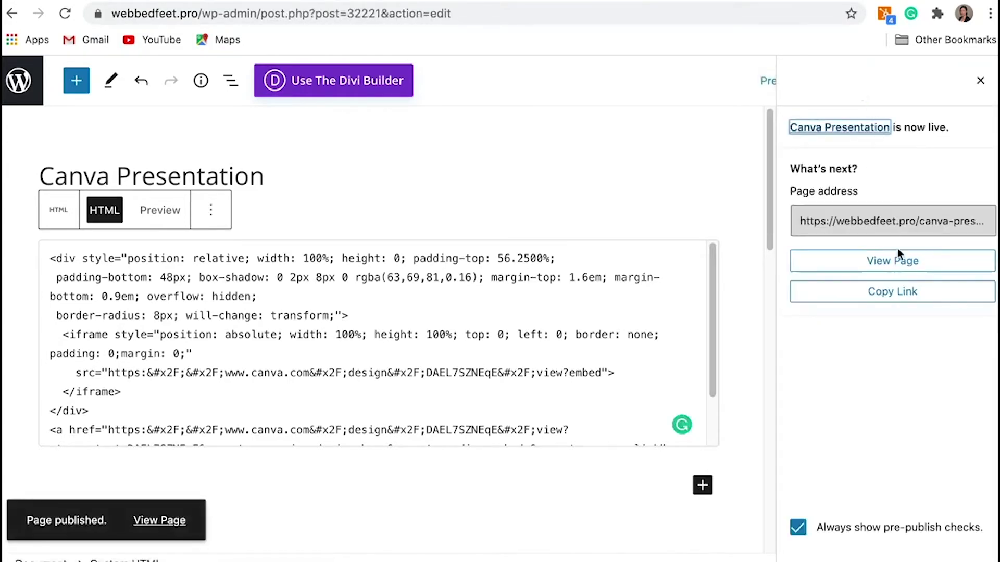
# - View the published "Canva Presentation" page and advance through several slides of the embedded presentation
pyautogui.click(899, 258)
pyautogui.click(644, 448)
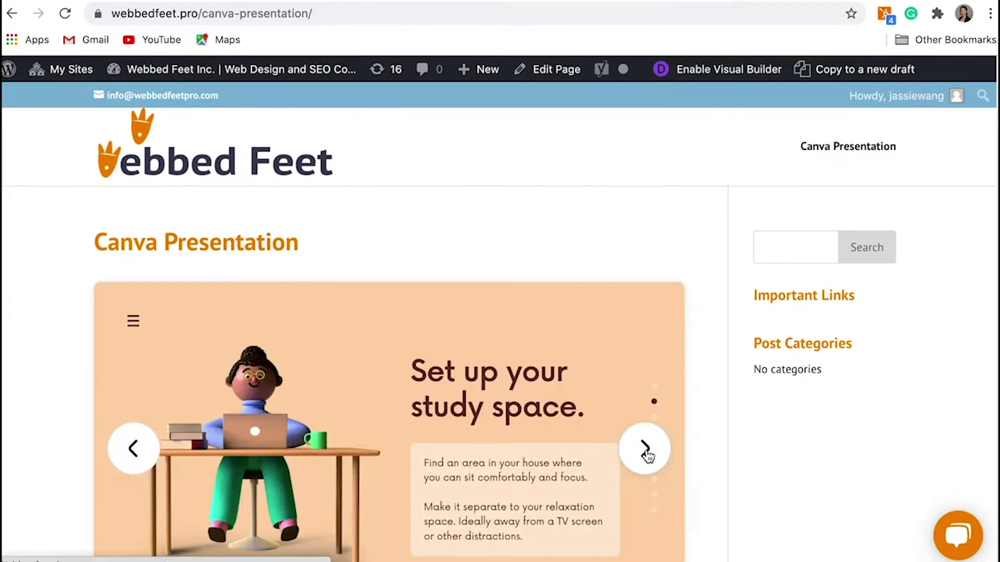
pyautogui.click(644, 449)
pyautogui.scroll(-1, 647, 456)
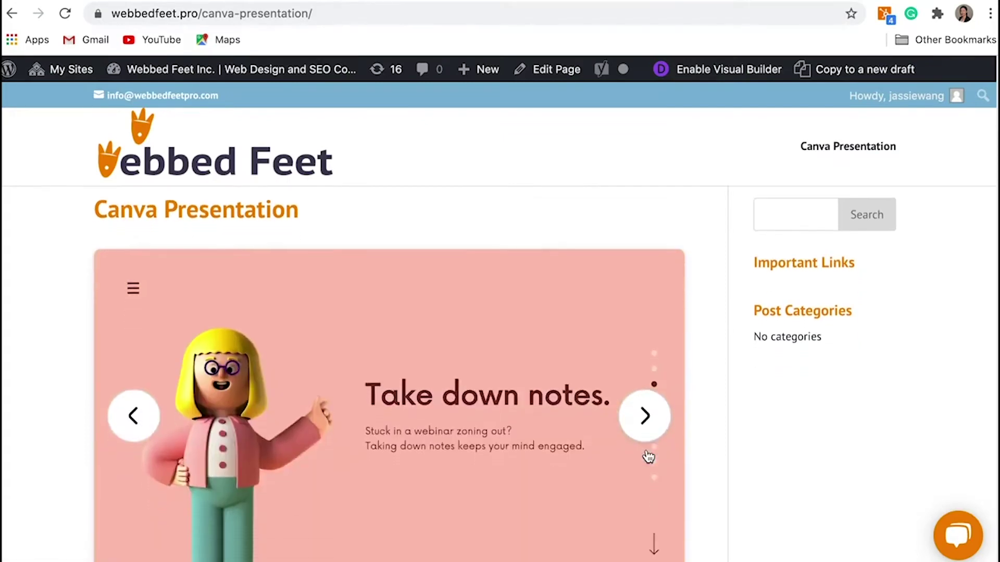
pyautogui.click(647, 443)
pyautogui.click(646, 442)
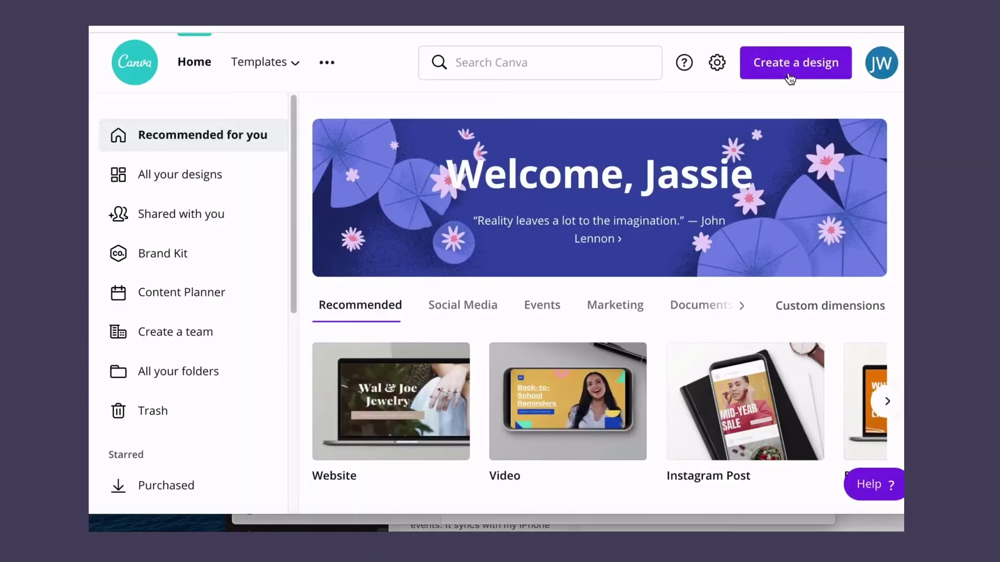
# - Create a new Facebook Post design, searching the design types for "face"
pyautogui.click(788, 73)
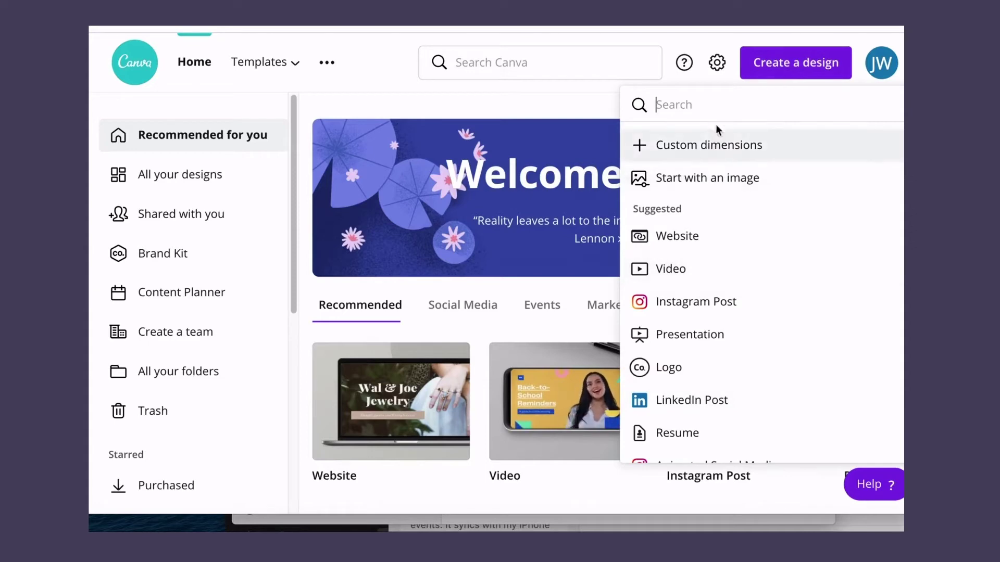
pyautogui.write('face')
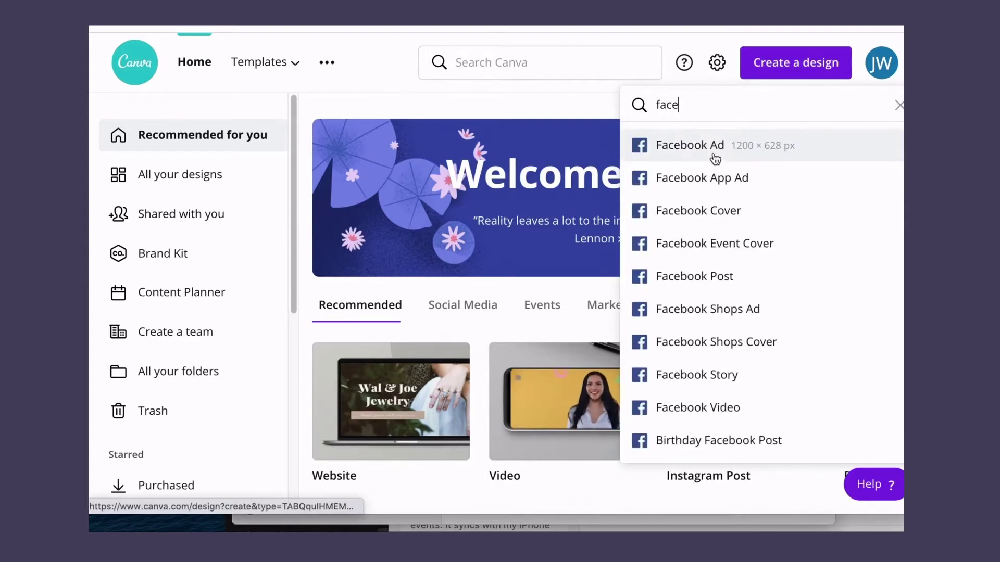
pyautogui.click(732, 276)
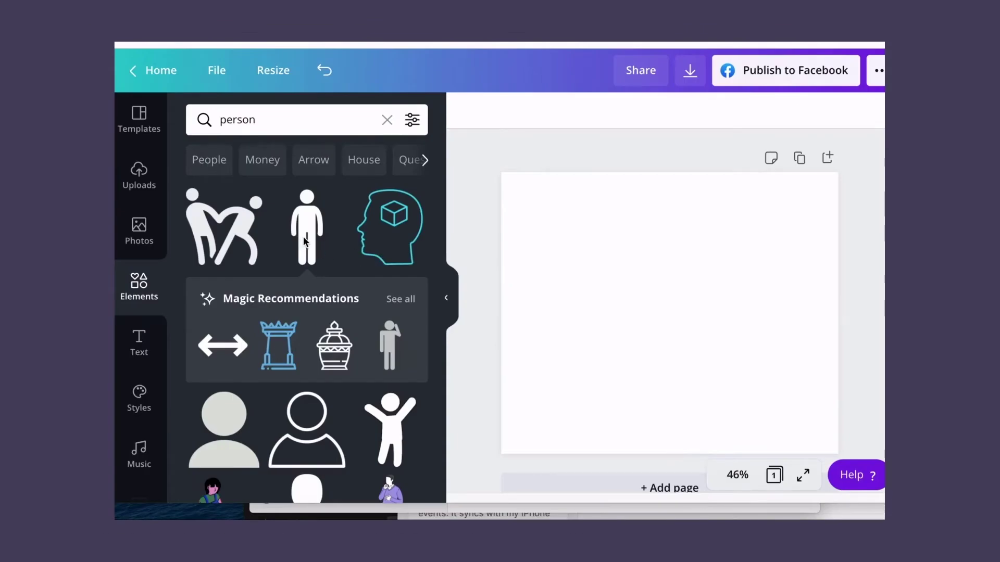
# - Add four copies of the standing person figure and move one to the left side and one to the right side of the canvas
pyautogui.click(305, 241)
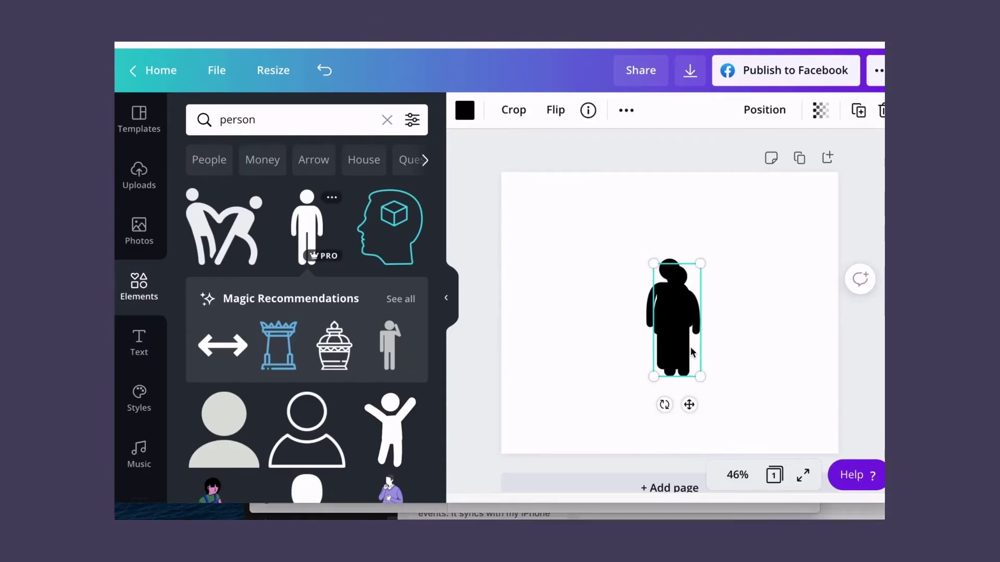
pyautogui.click(317, 229)
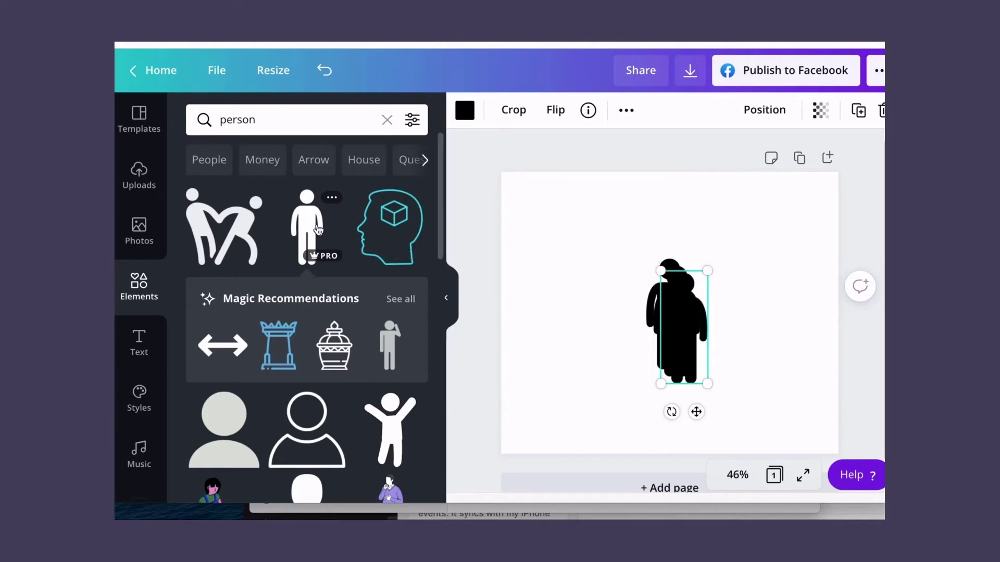
pyautogui.click(784, 385)
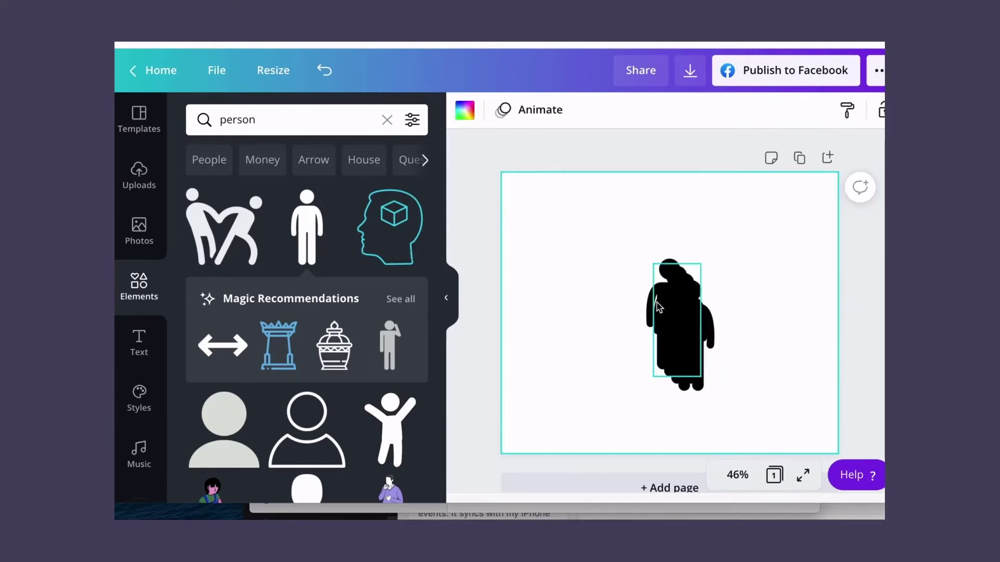
pyautogui.moveTo(651, 307); pyautogui.dragTo(528, 291)
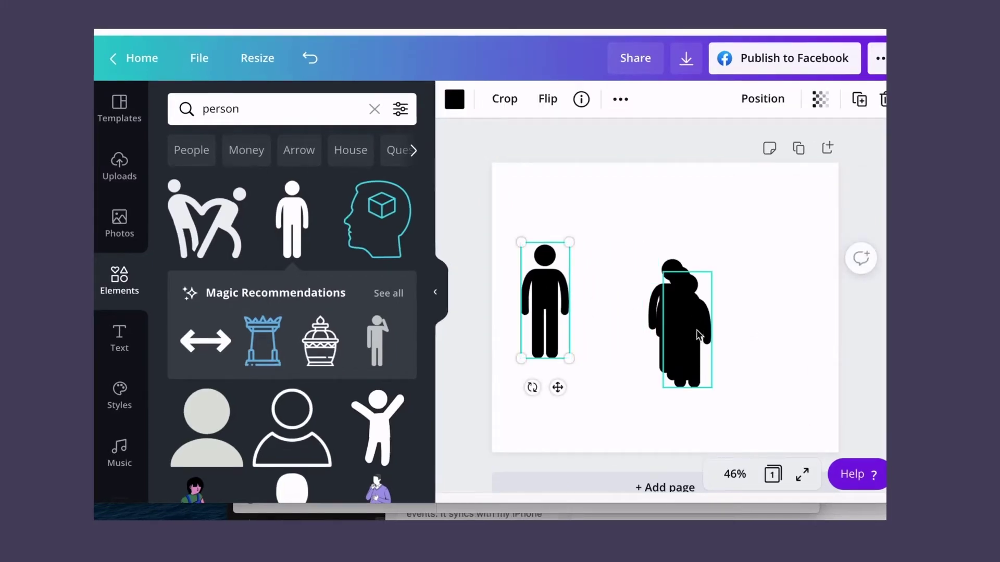
pyautogui.moveTo(699, 326); pyautogui.dragTo(798, 317)
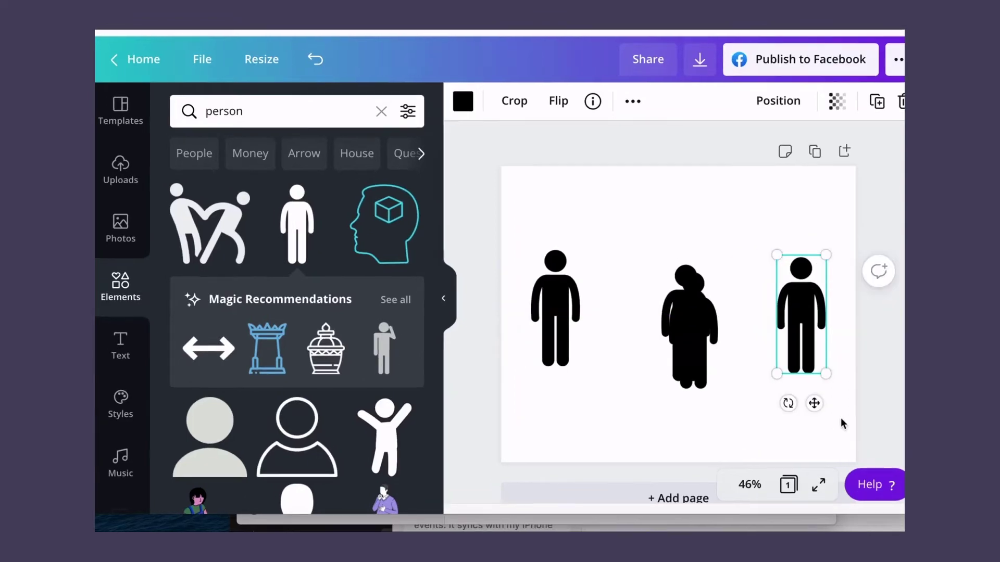
# - Select all the person figures and align them to their middle
pyautogui.moveTo(843, 423); pyautogui.dragTo(511, 199)
pyautogui.click(738, 107)
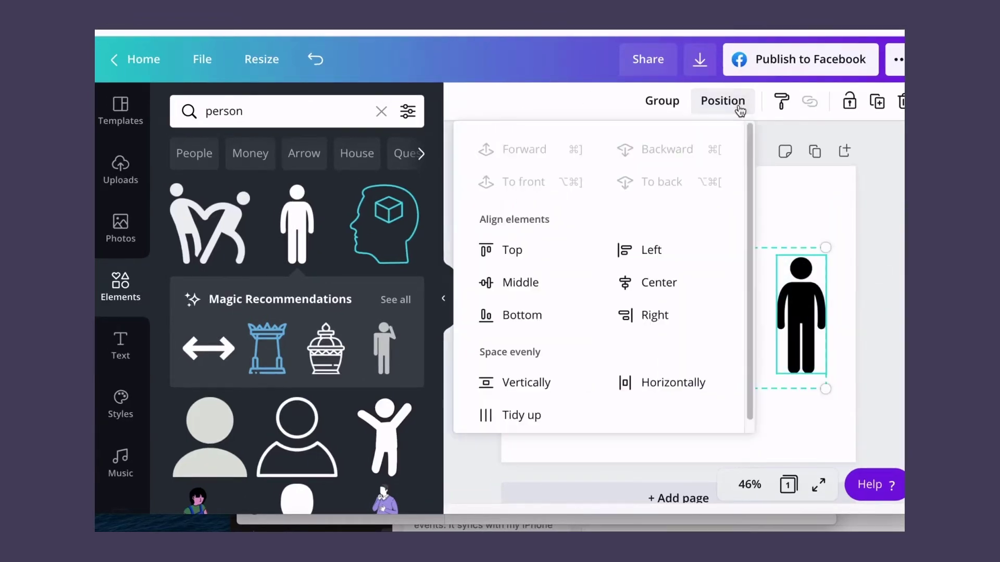
pyautogui.click(528, 283)
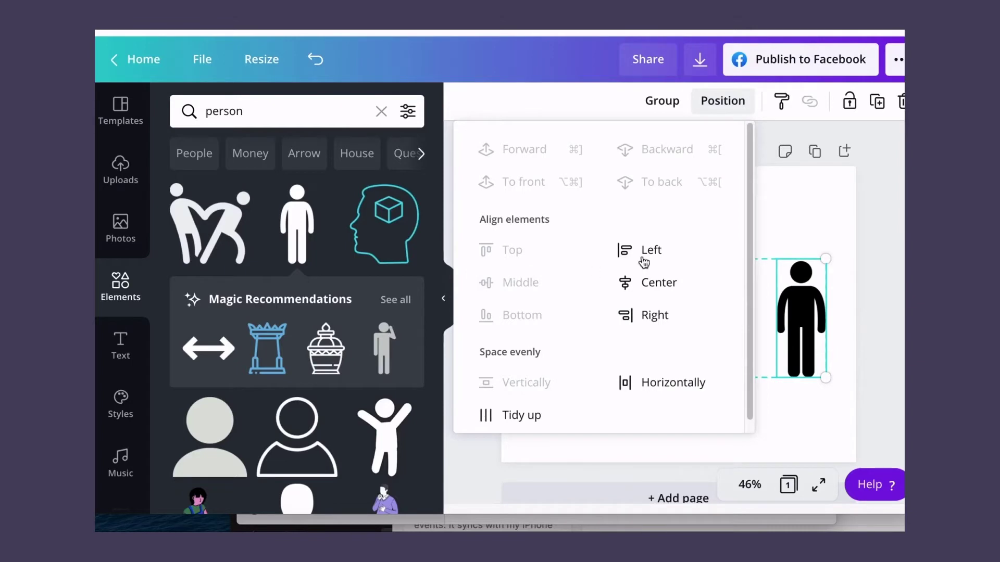
pyautogui.click(786, 234)
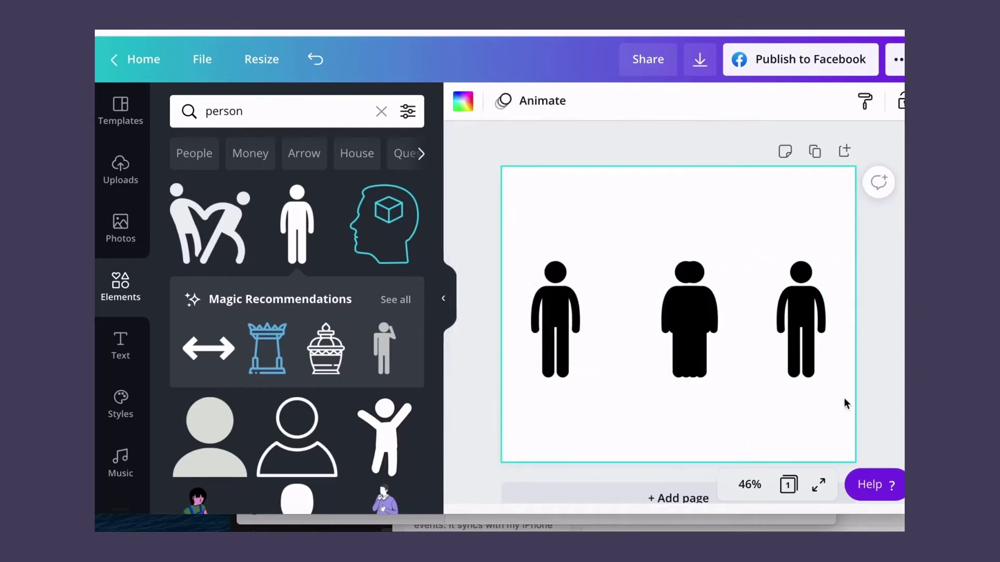
# - Select all the person figures and space them evenly horizontally
pyautogui.moveTo(841, 396); pyautogui.dragTo(527, 245)
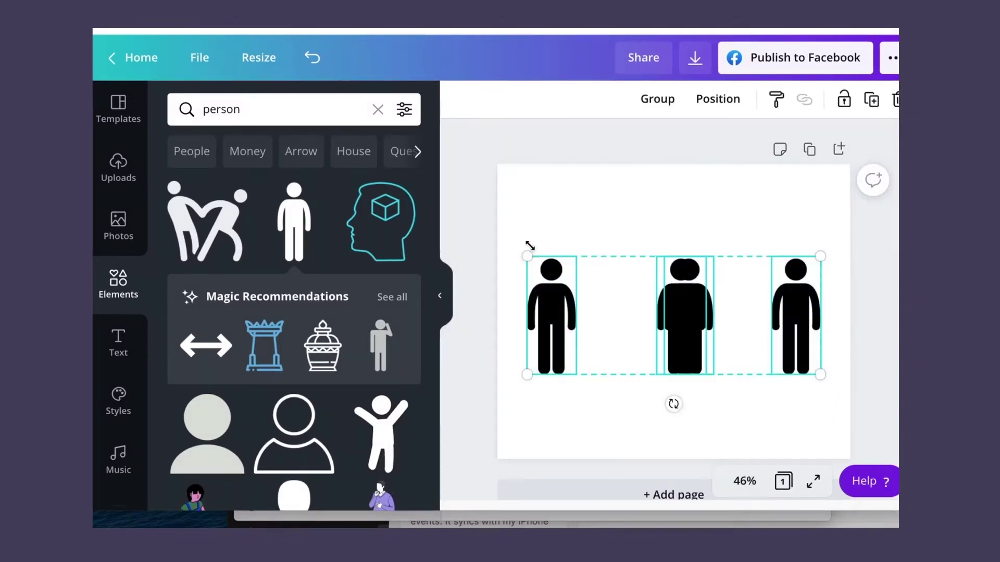
pyautogui.click(711, 103)
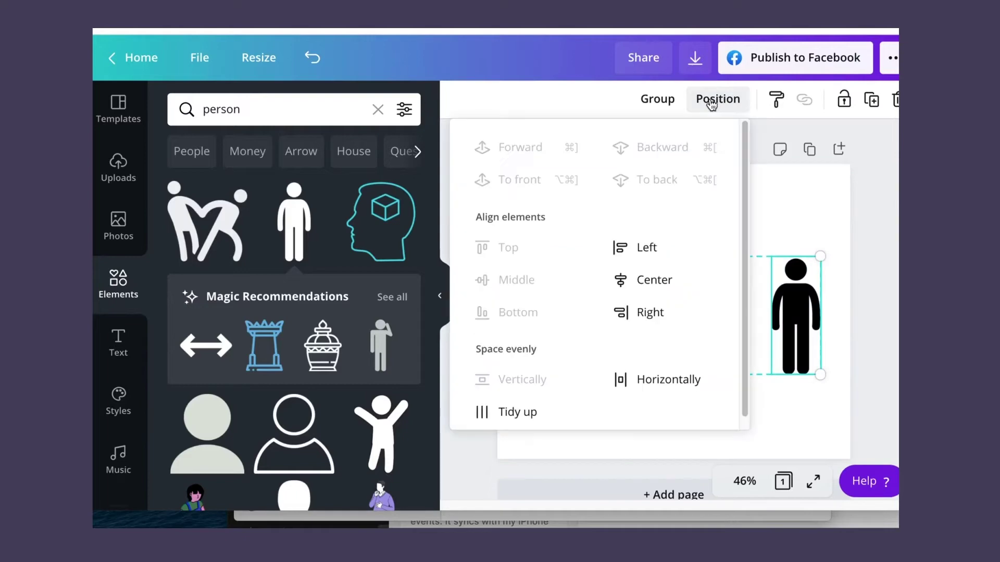
pyautogui.click(669, 382)
pyautogui.click(824, 411)
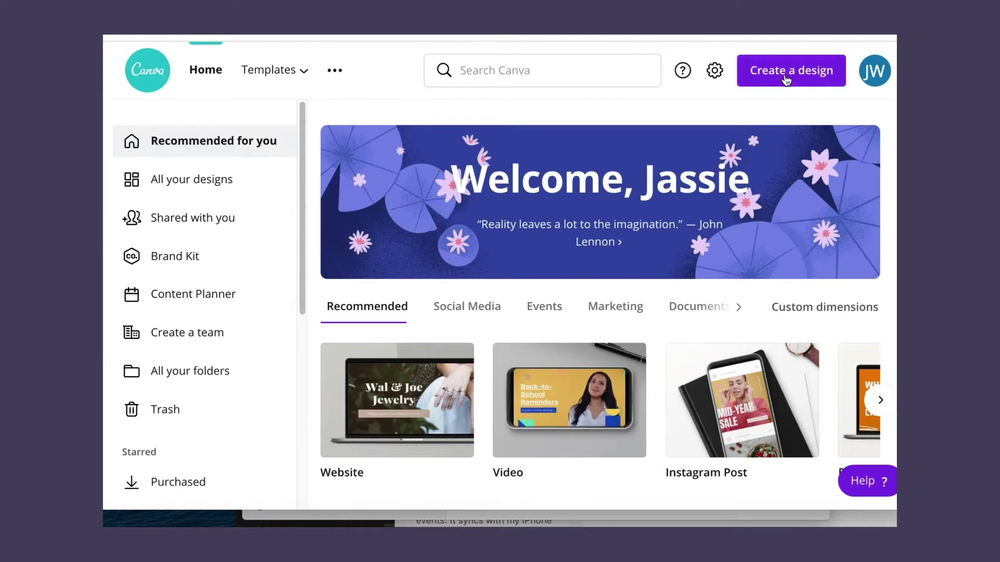
# - Start another blank Facebook Post design, finding the type with "face"
pyautogui.click(789, 74)
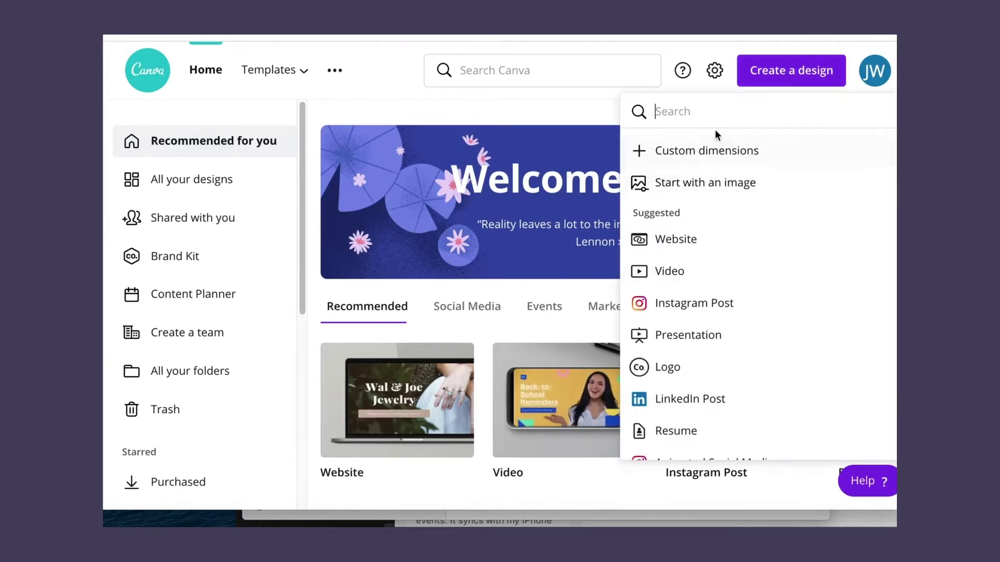
pyautogui.write('face')
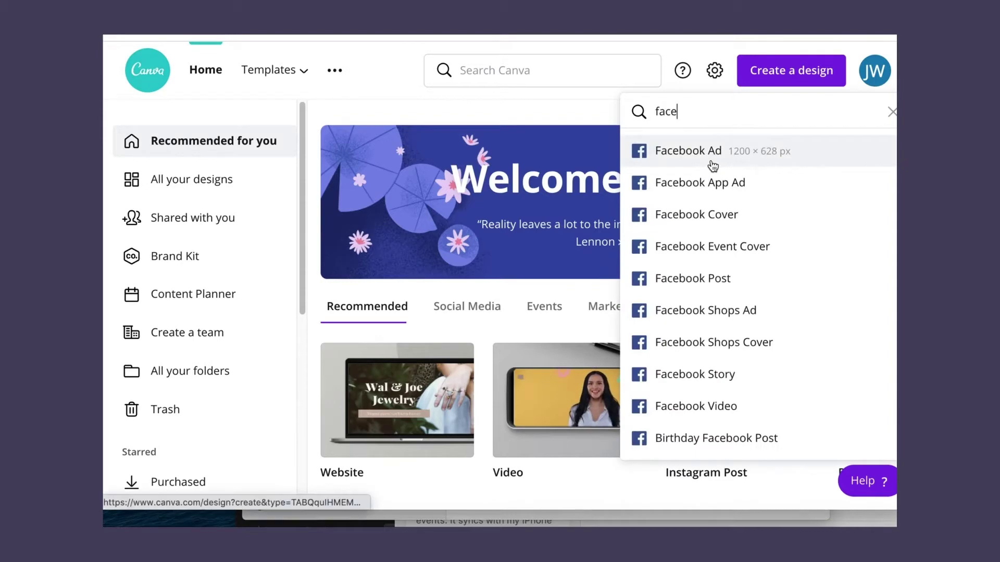
pyautogui.click(729, 278)
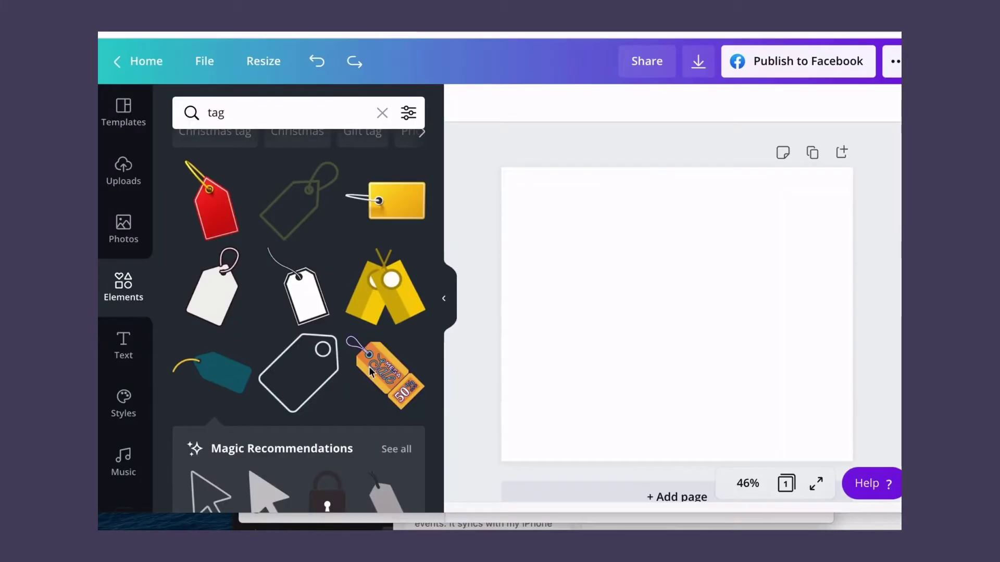
# - Add four copies of the teal tag with the yellow string to the canvas
pyautogui.click(222, 383)
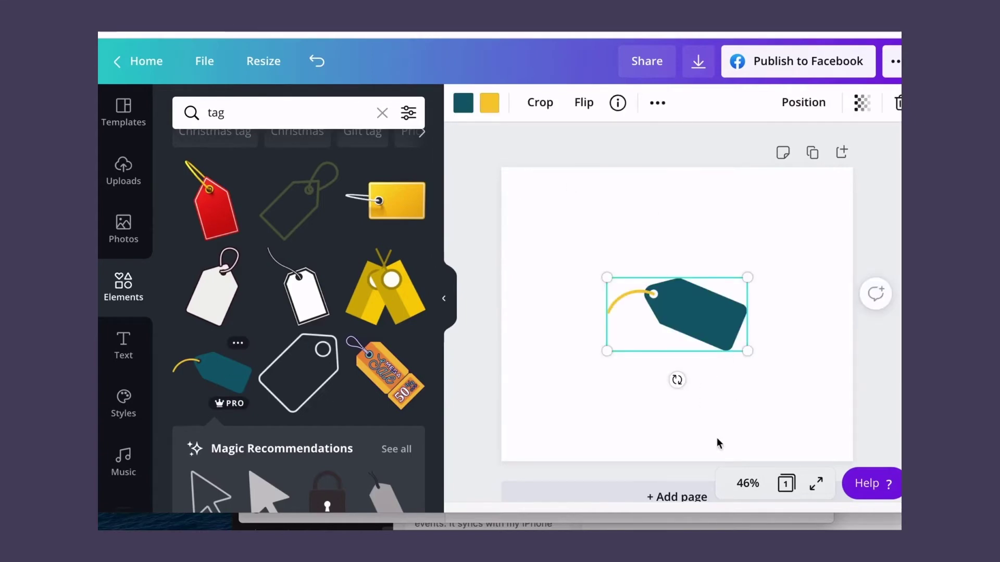
pyautogui.click(233, 370)
pyautogui.click(231, 370)
pyautogui.click(229, 371)
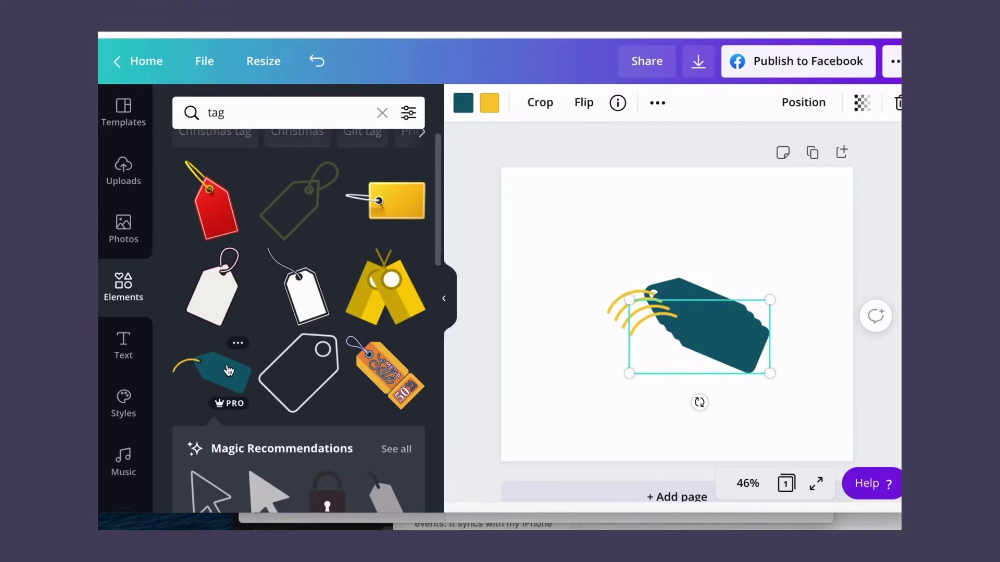
# - Select all four tags and align them to their center
pyautogui.moveTo(805, 386); pyautogui.dragTo(555, 252)
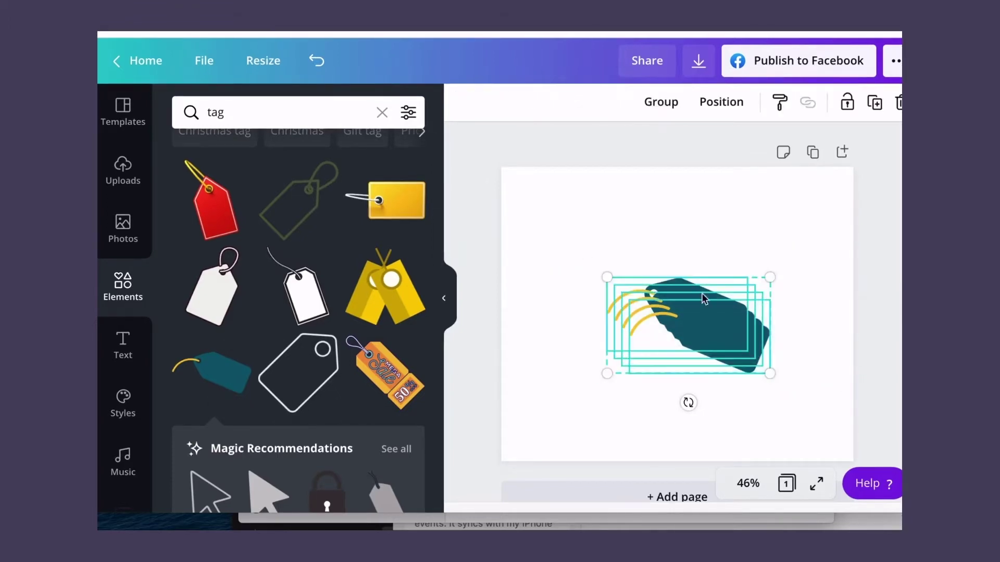
pyautogui.click(729, 106)
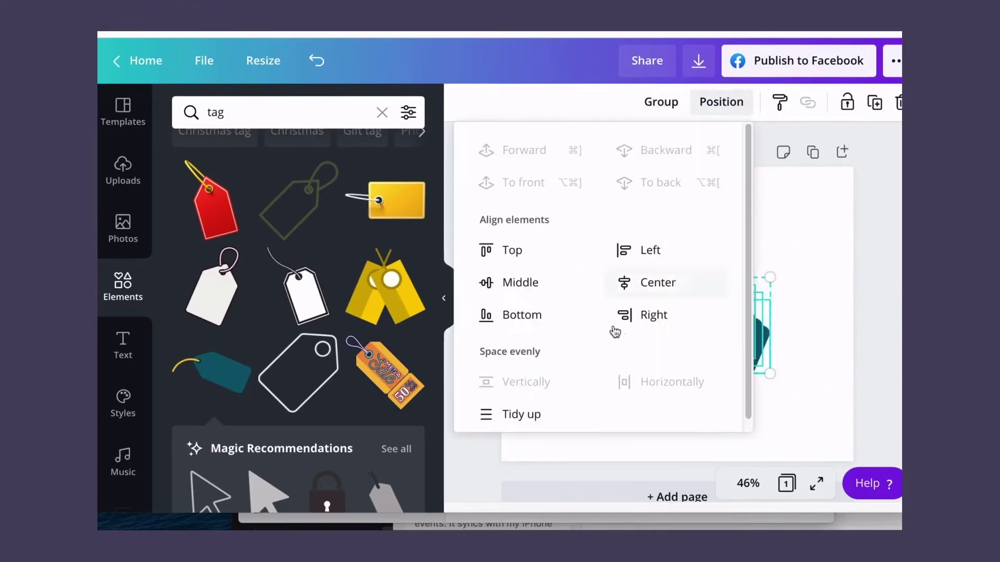
pyautogui.click(654, 293)
pyautogui.click(816, 298)
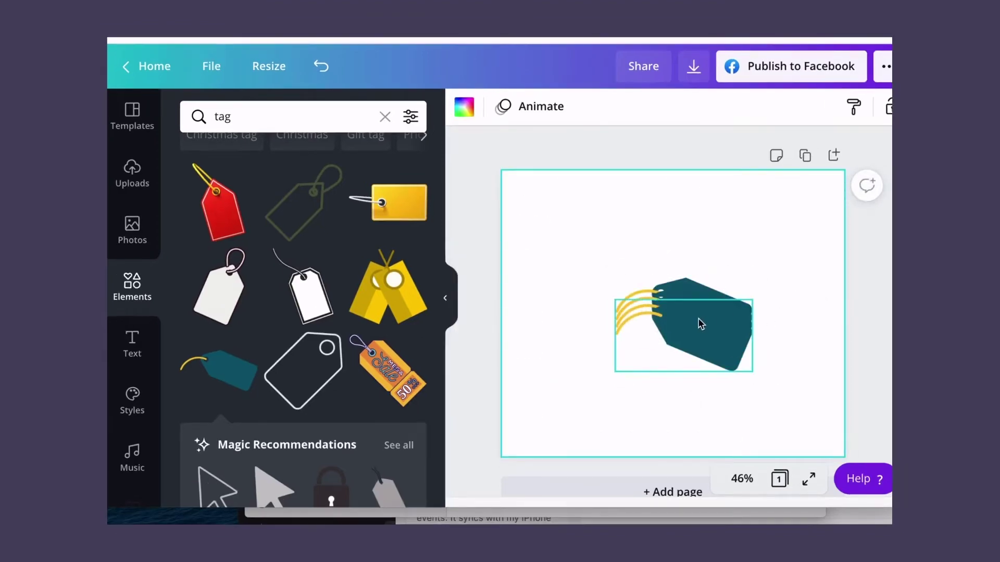
# - Move one tag near the top and another near the bottom of the canvas, and space all four evenly vertically
pyautogui.moveTo(700, 324); pyautogui.dragTo(702, 216)
pyautogui.moveTo(696, 339); pyautogui.dragTo(701, 400)
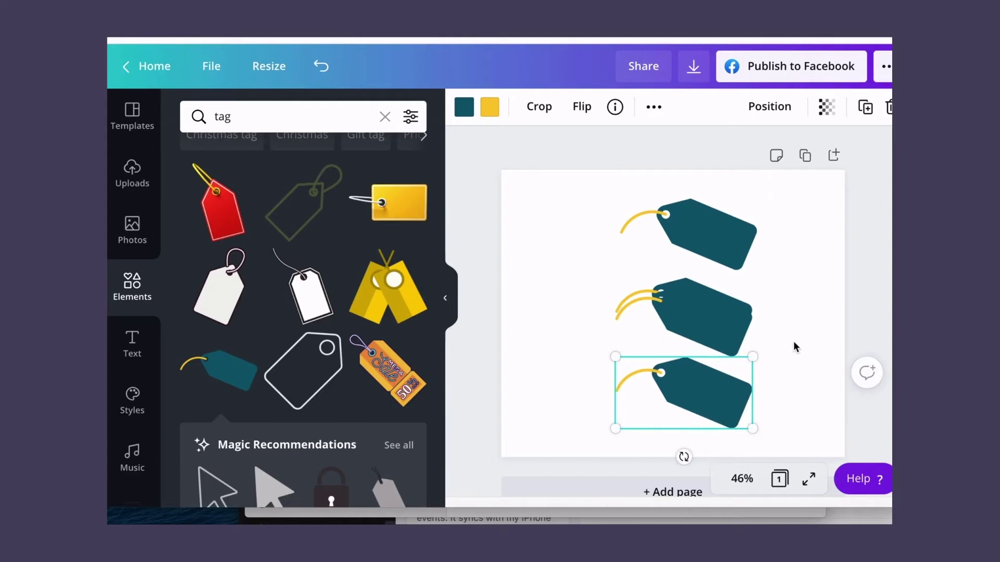
pyautogui.click(798, 435)
pyautogui.moveTo(798, 435); pyautogui.dragTo(640, 183)
pyautogui.click(715, 107)
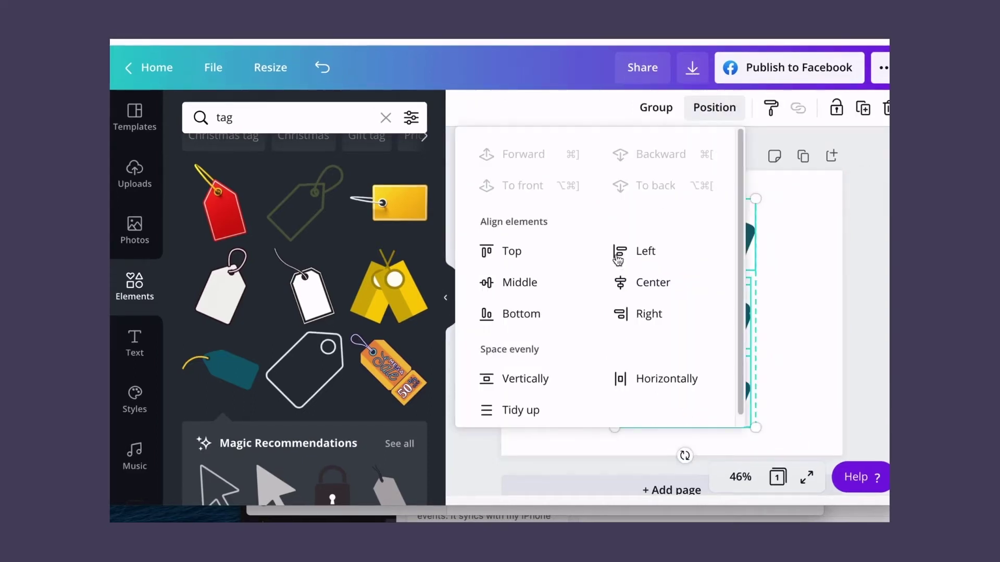
pyautogui.click(536, 388)
pyautogui.click(798, 319)
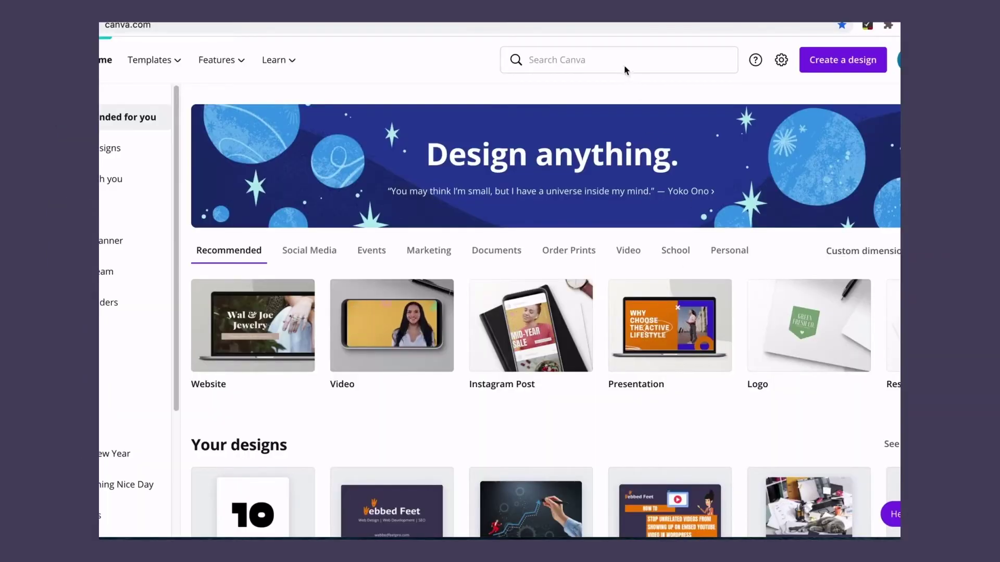
# - Search Canva for "pr", choose Presentation and open the "Throwback Trivia Night" template
pyautogui.click(599, 57)
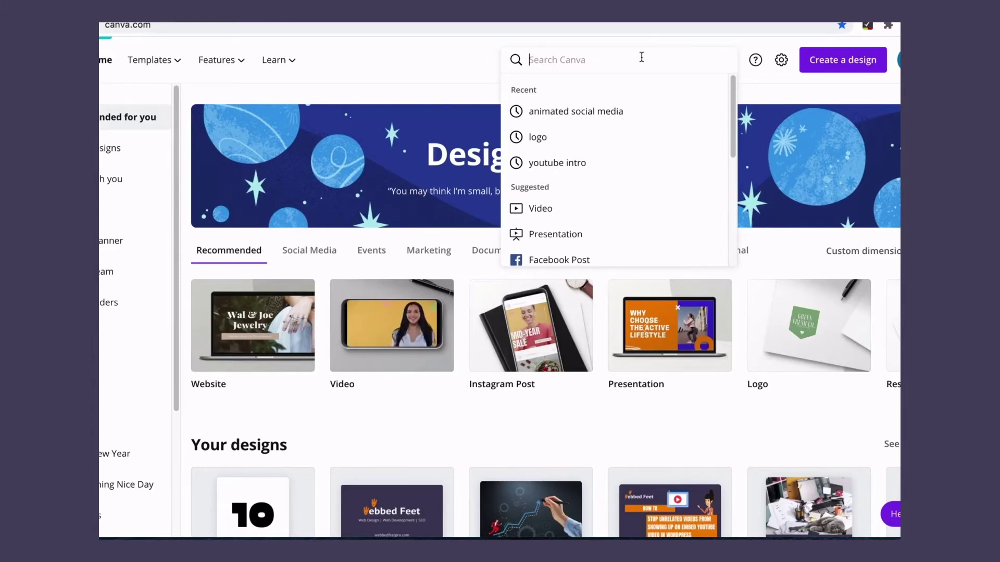
pyautogui.write('pr')
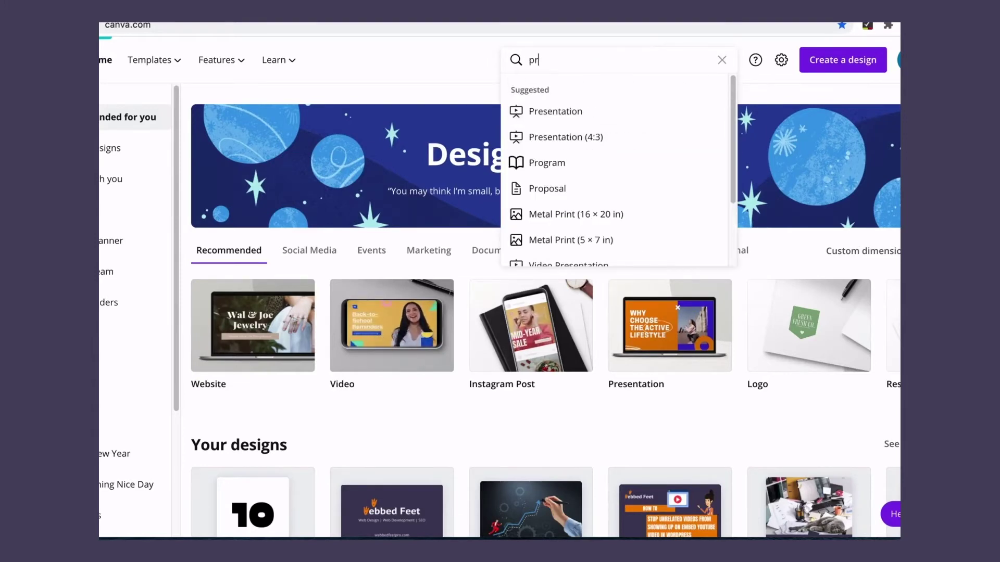
pyautogui.click(622, 101)
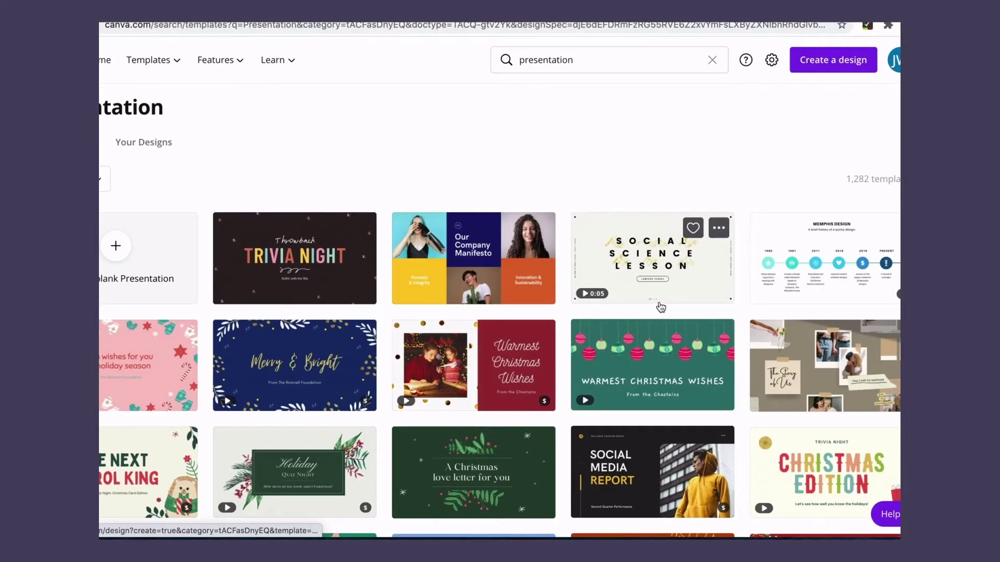
pyautogui.click(315, 275)
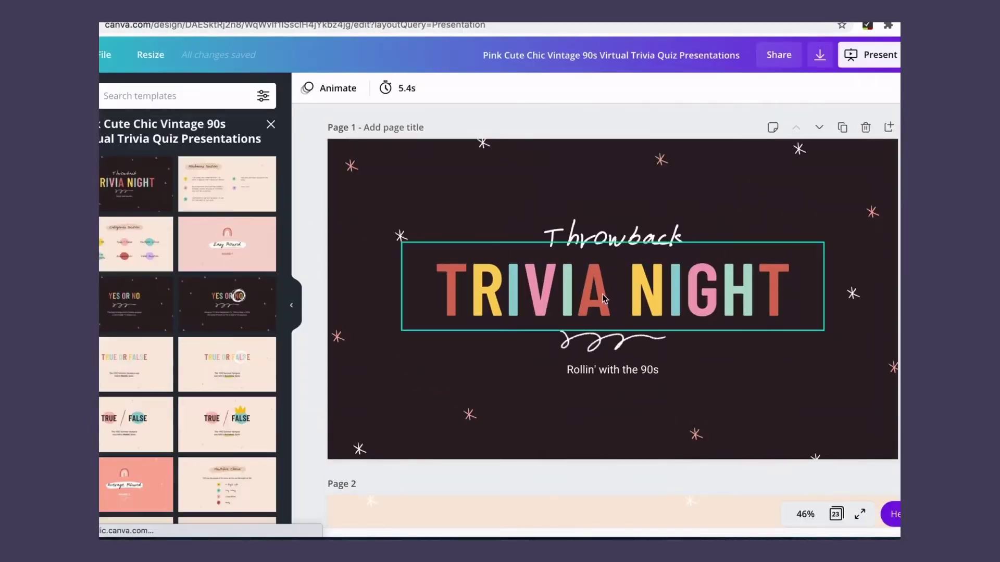
# - Download all 23 pages of the trivia night presentation with PDF Print as the file type
pyautogui.scroll(-20, 602, 297)
pyautogui.scroll(-5, 602, 304)
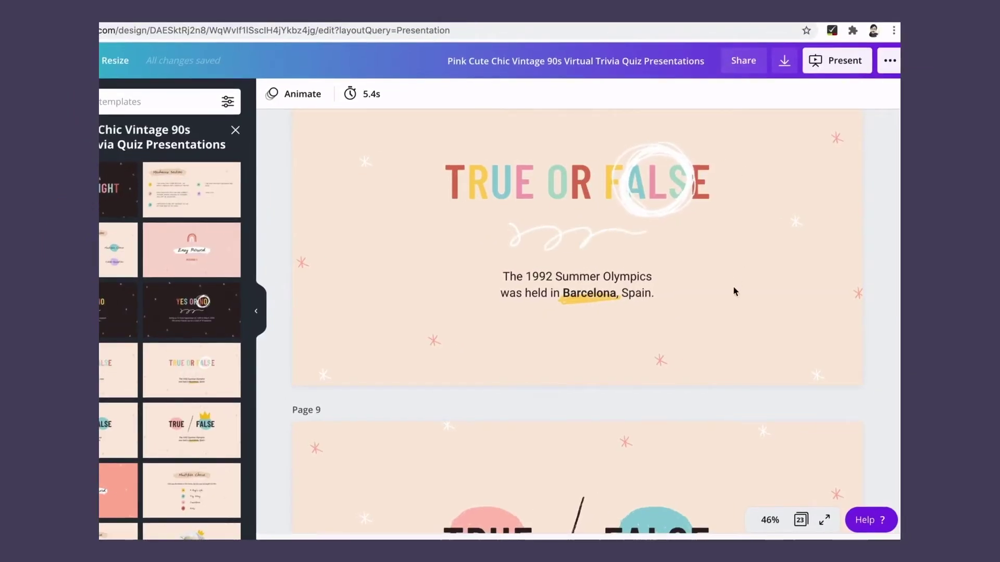
pyautogui.scroll(20, 732, 287)
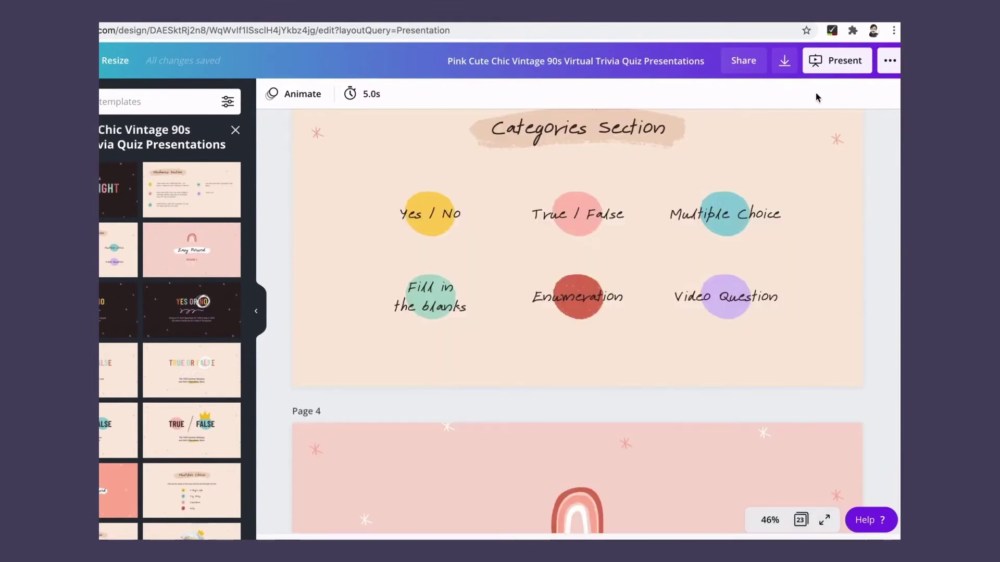
pyautogui.click(785, 63)
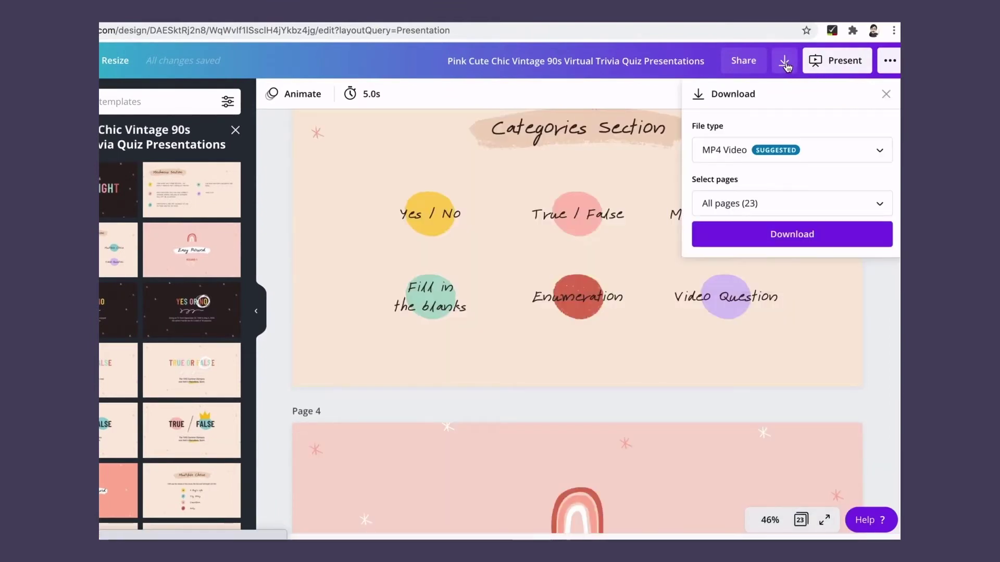
pyautogui.click(845, 150)
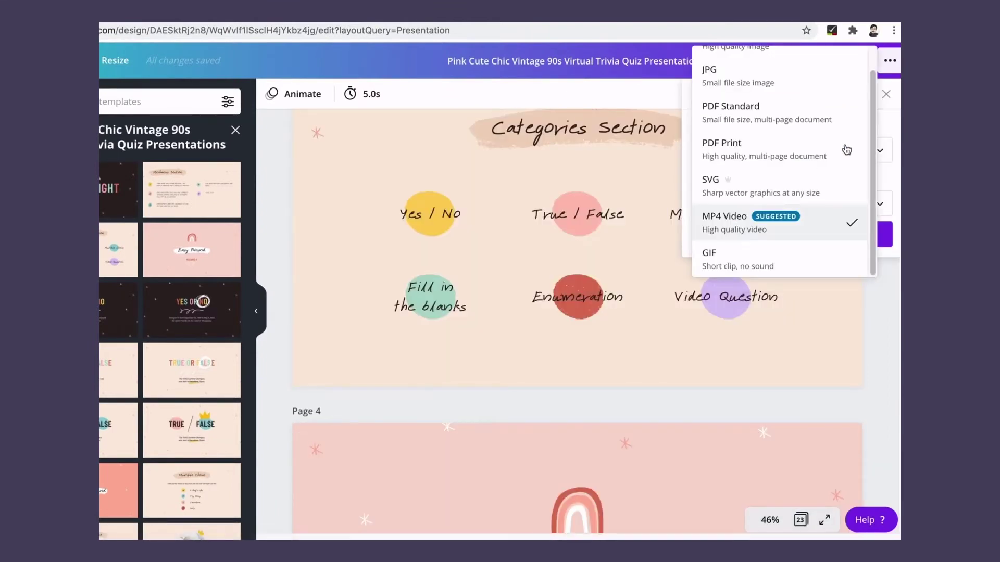
pyautogui.click(773, 149)
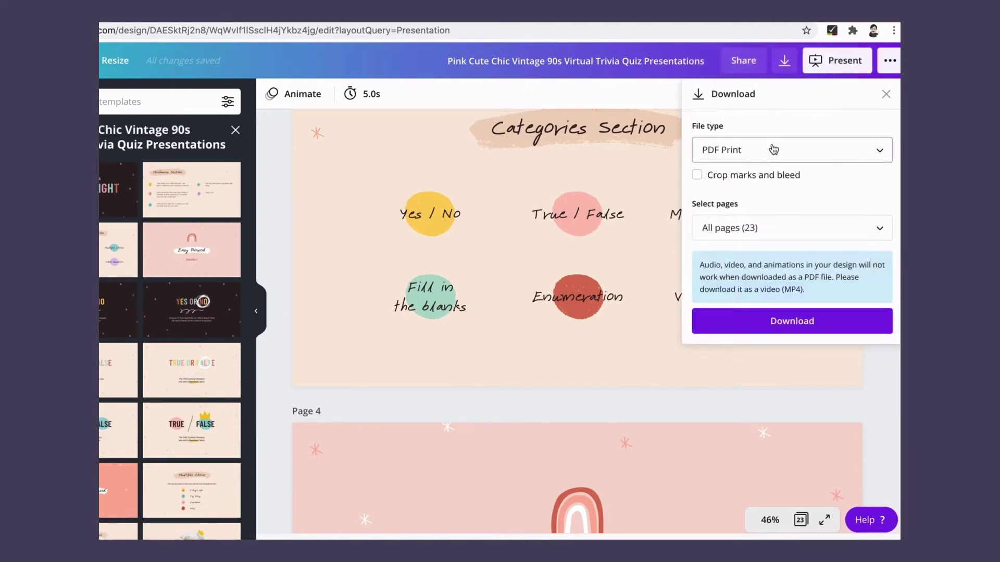
pyautogui.click(740, 330)
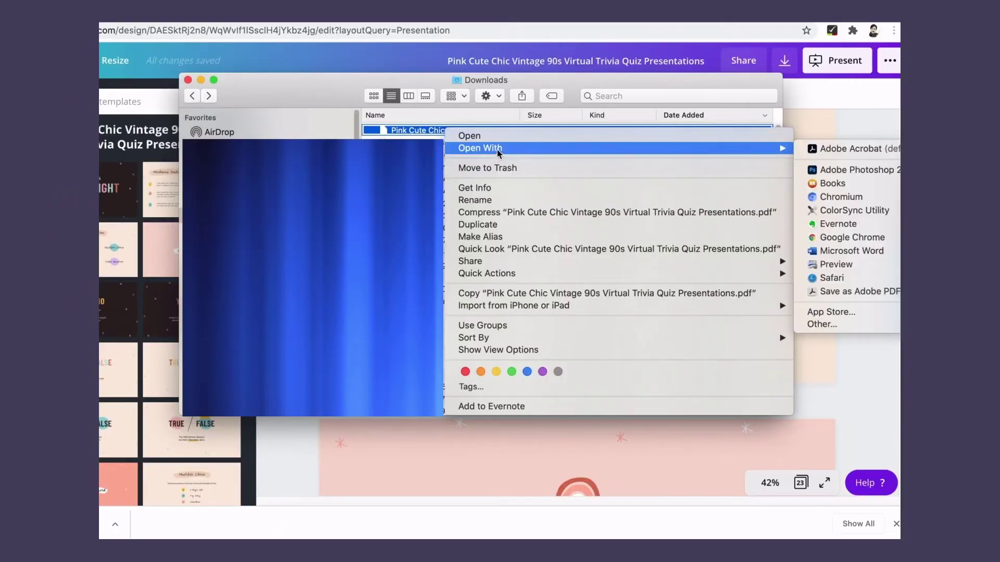
# - Open the downloaded trivia PDF in Adobe Acrobat and export it as a Microsoft PowerPoint Presentation
pyautogui.moveTo(743, 150)
pyautogui.click(813, 151)
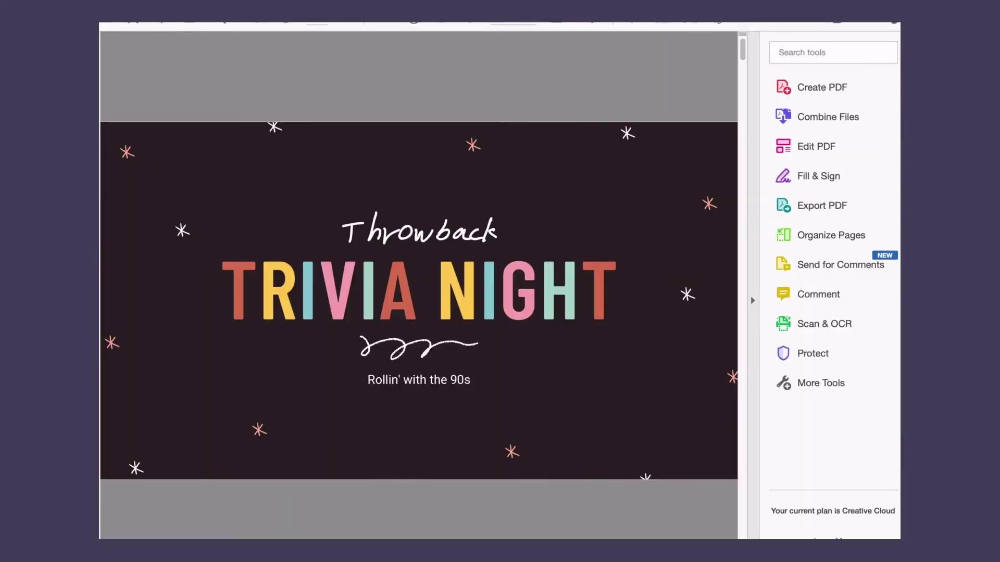
pyautogui.click(282, 112)
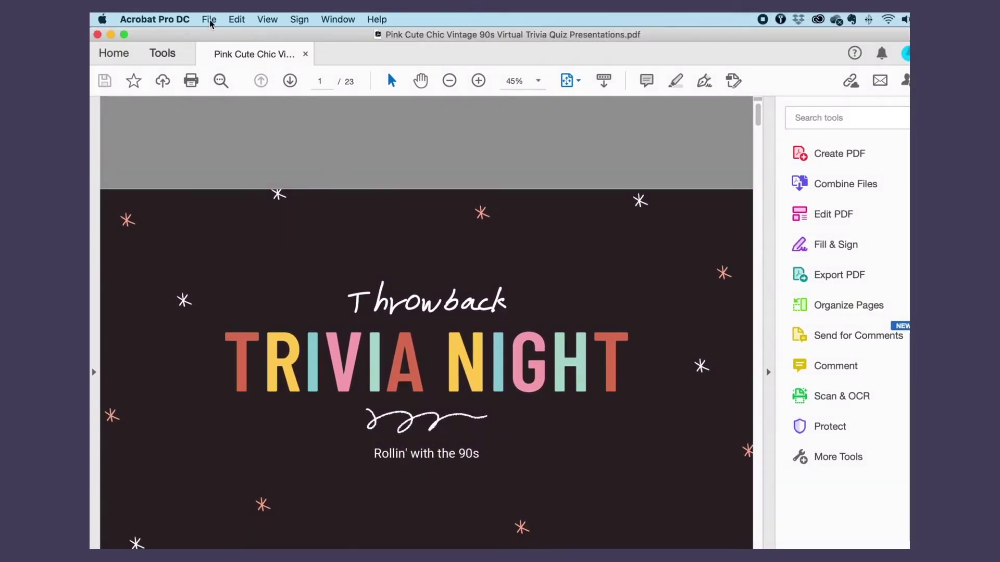
pyautogui.click(209, 21)
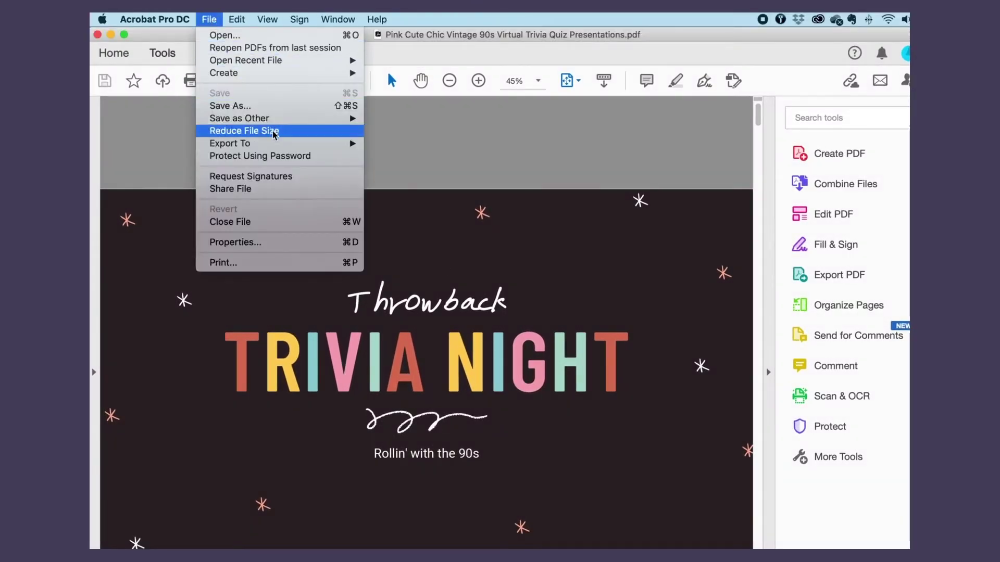
pyautogui.moveTo(302, 144)
pyautogui.moveTo(421, 145)
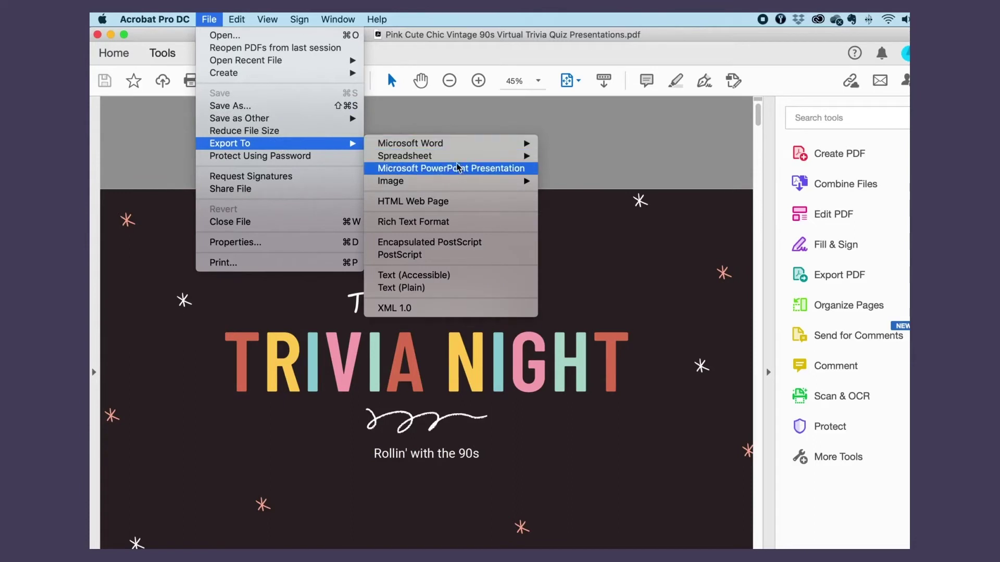
pyautogui.click(463, 175)
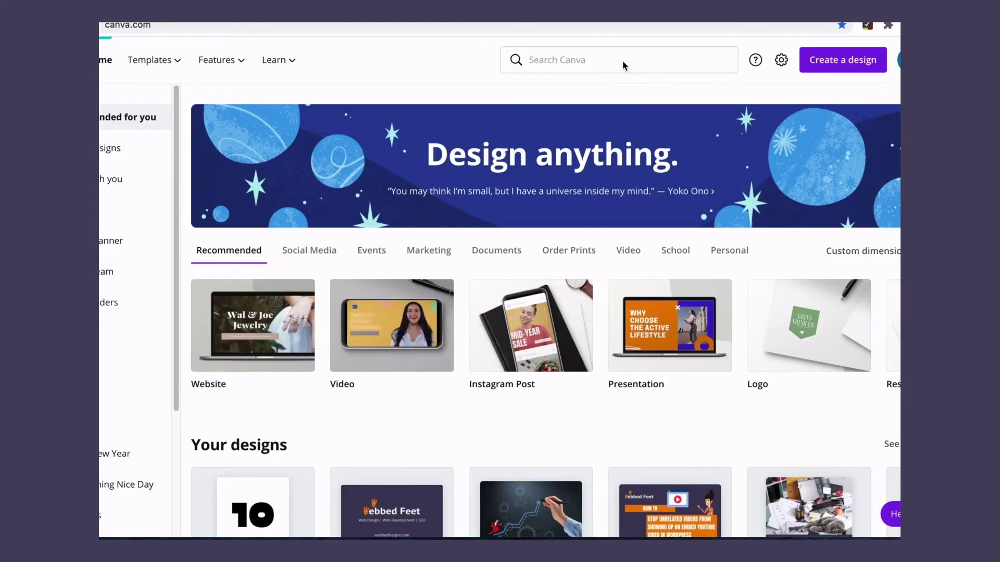
# - In Canva, search for "pr", choose Presentation, open the "Throwback Trivia Night" template and look through its pages
pyautogui.click(599, 57)
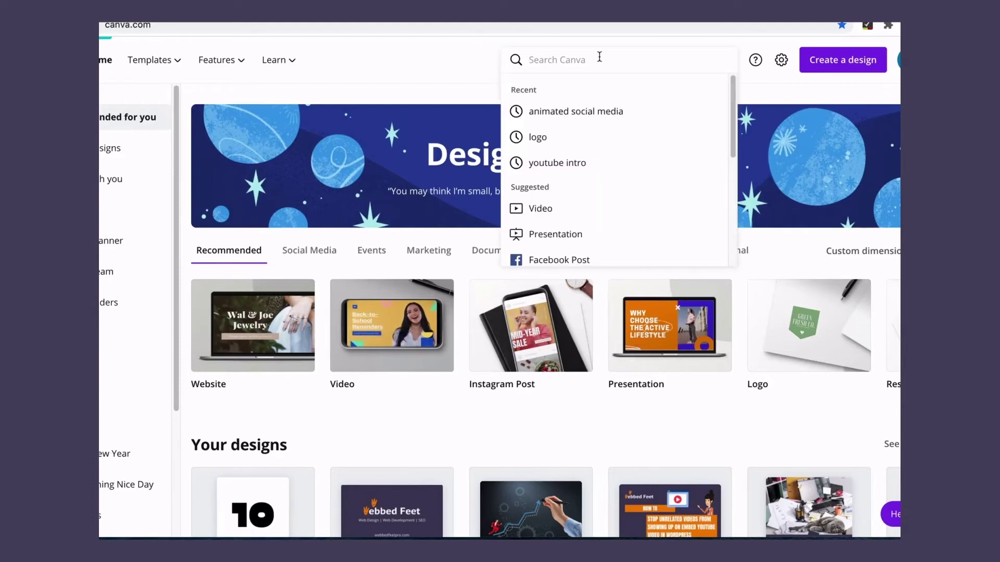
pyautogui.write('pr')
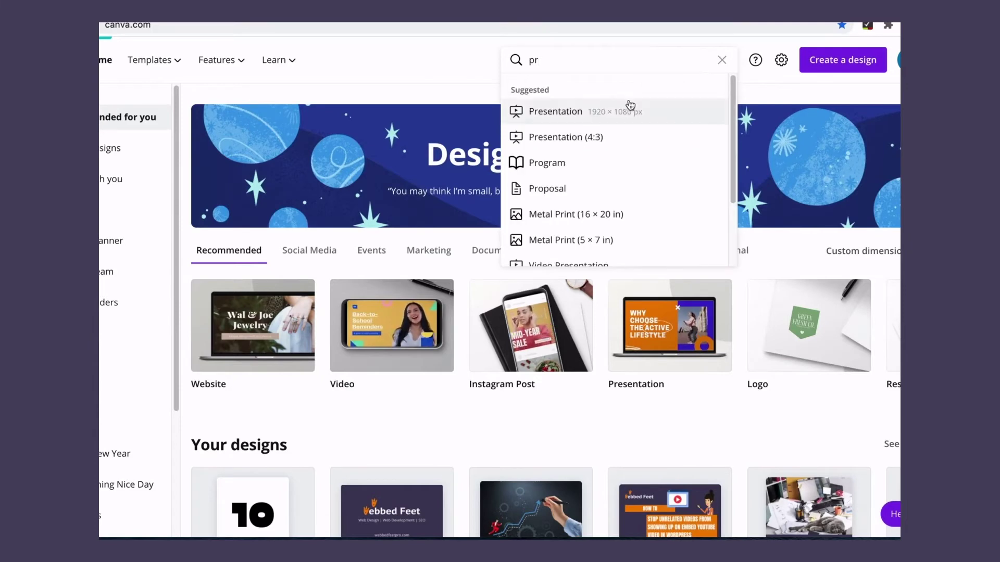
pyautogui.click(623, 105)
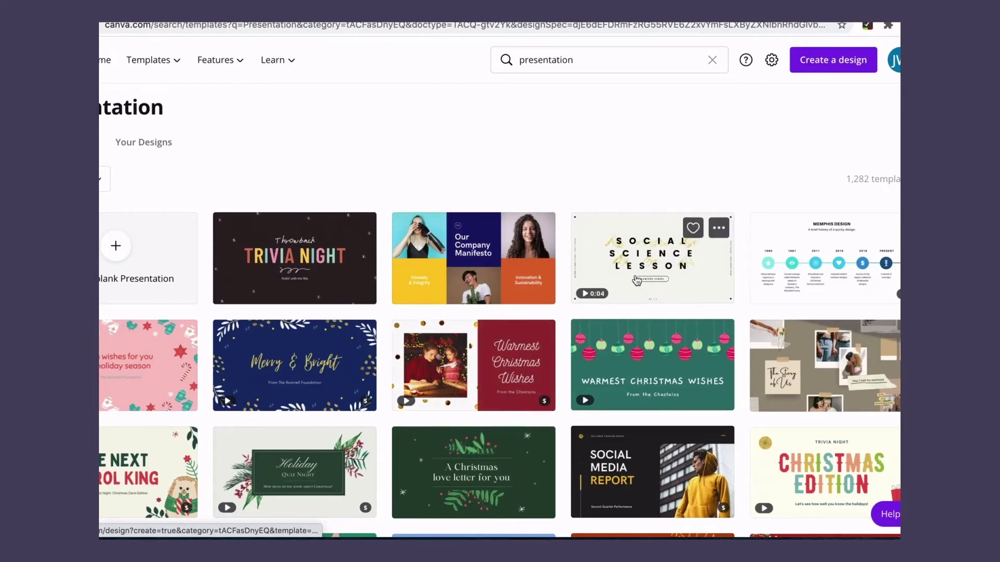
pyautogui.click(315, 274)
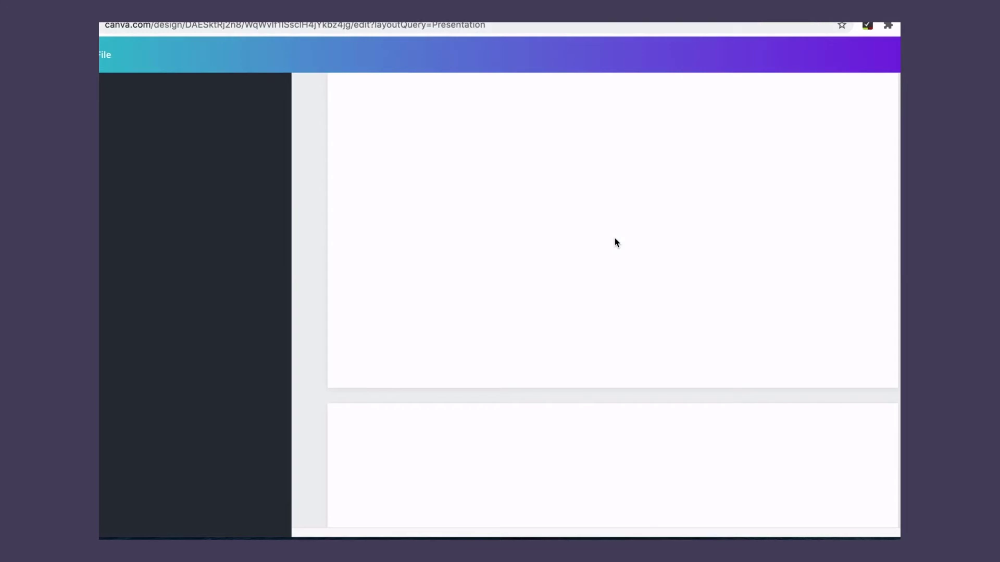
pyautogui.scroll(-20, 602, 299)
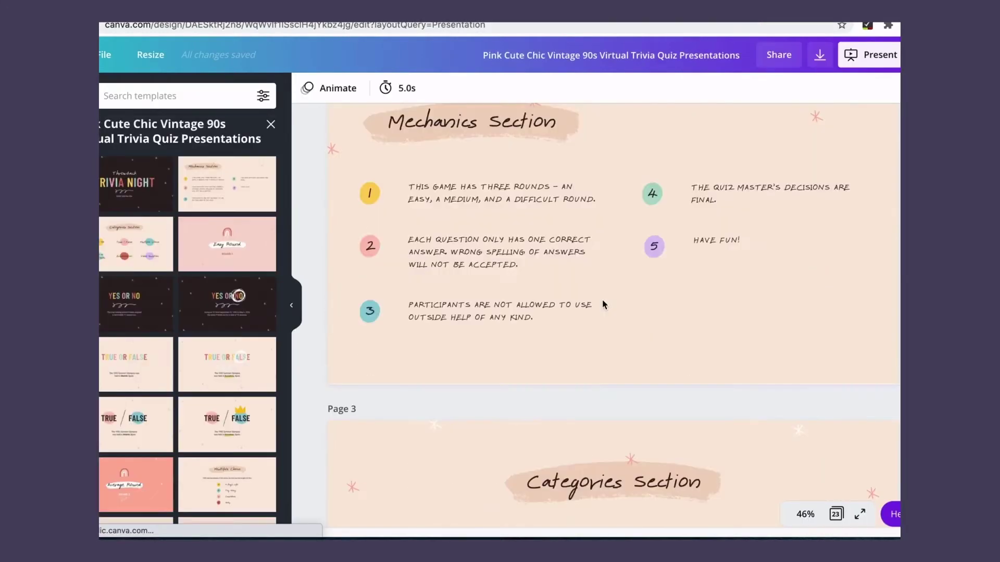
pyautogui.scroll(-10, 601, 298)
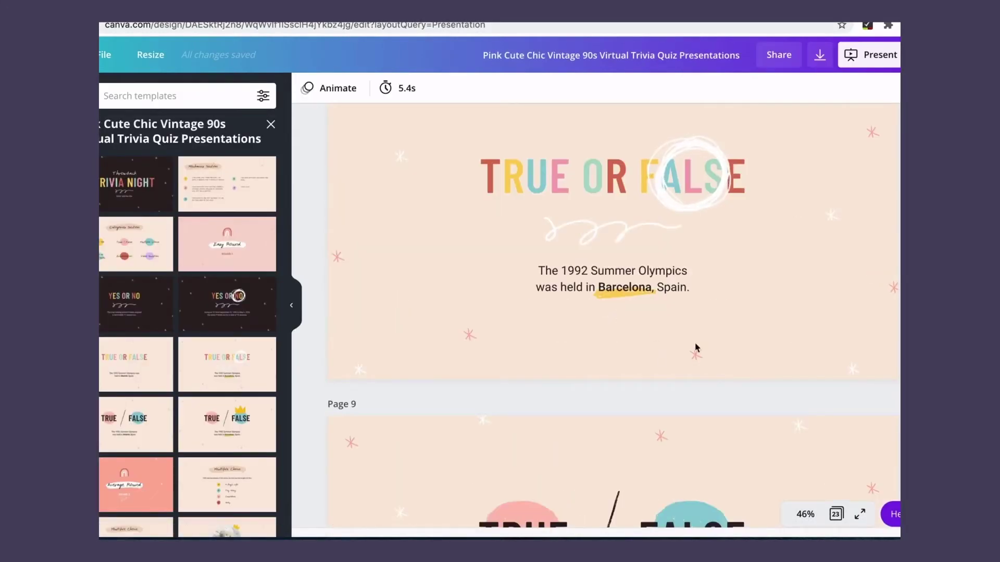
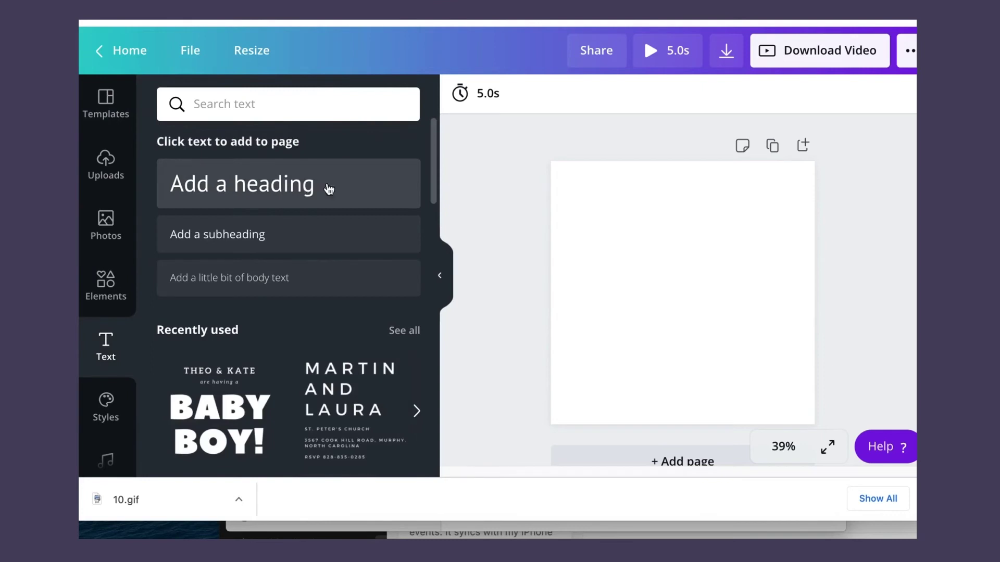
# - Add a heading with the text "10" to the blank square page
pyautogui.click(329, 189)
pyautogui.write('1.')
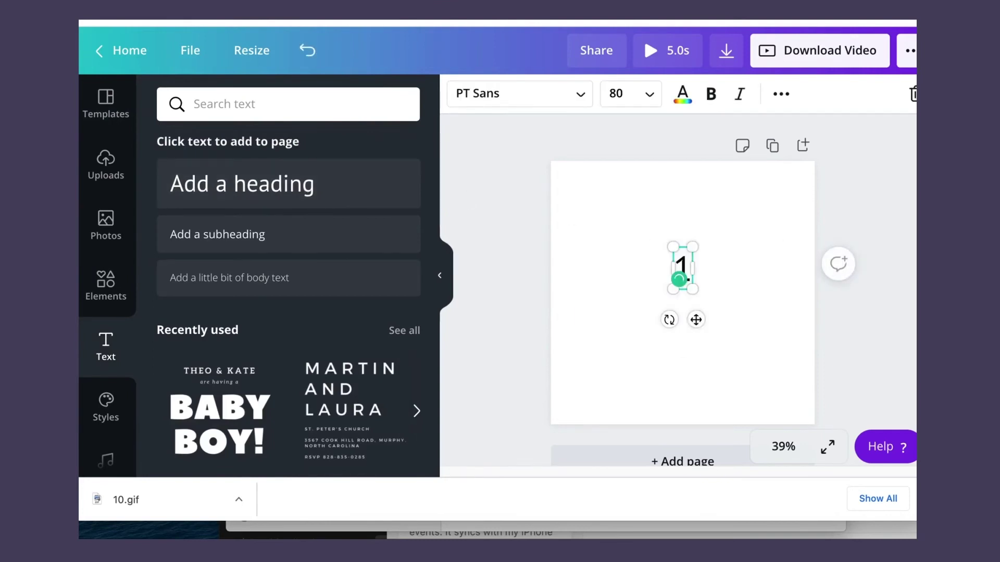
pyautogui.write('0')
pyautogui.click(747, 305)
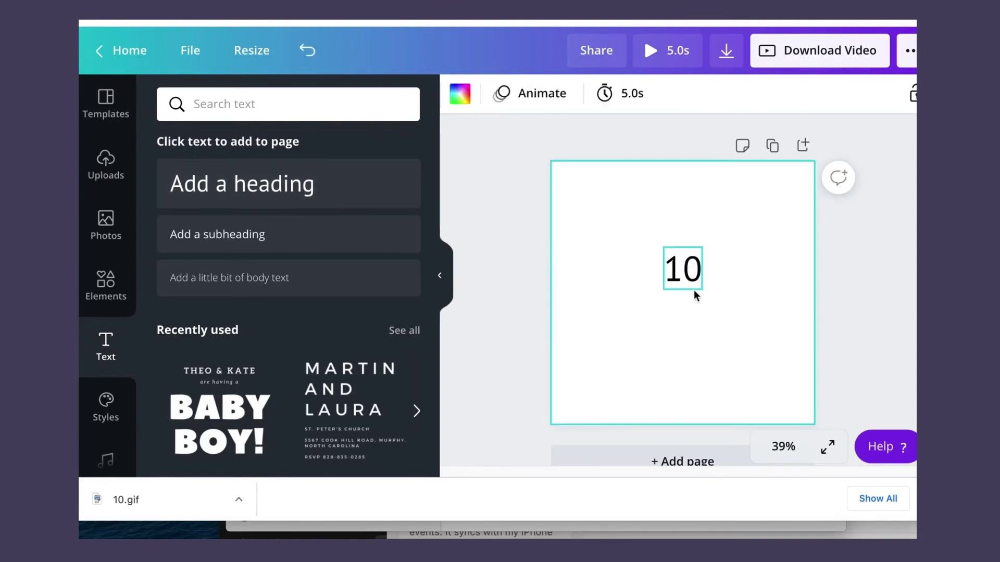
# - Set the number's font to Gulfs Display, enlarge it to about size 287 and center it on the page
pyautogui.click(692, 287)
pyautogui.click(520, 100)
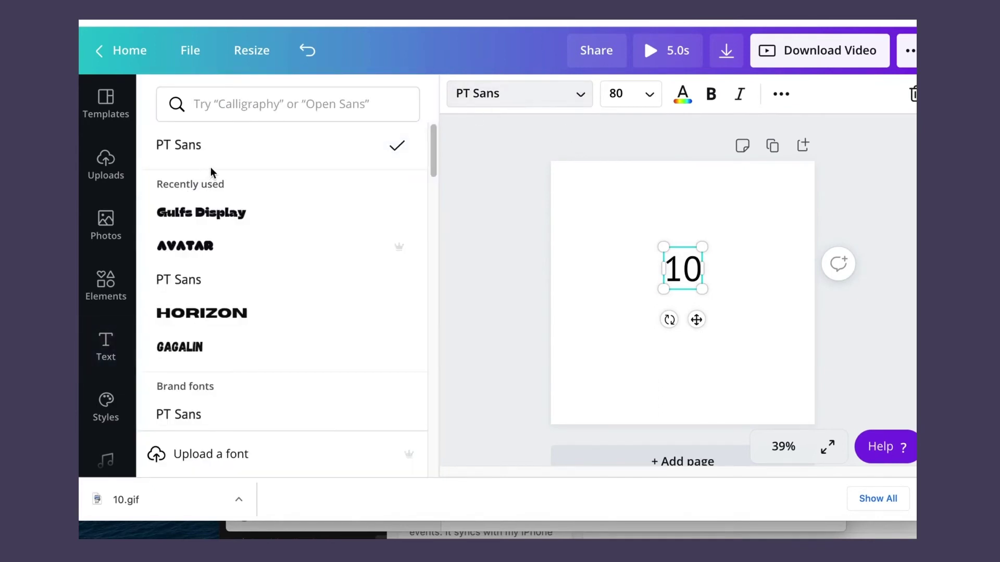
pyautogui.click(245, 215)
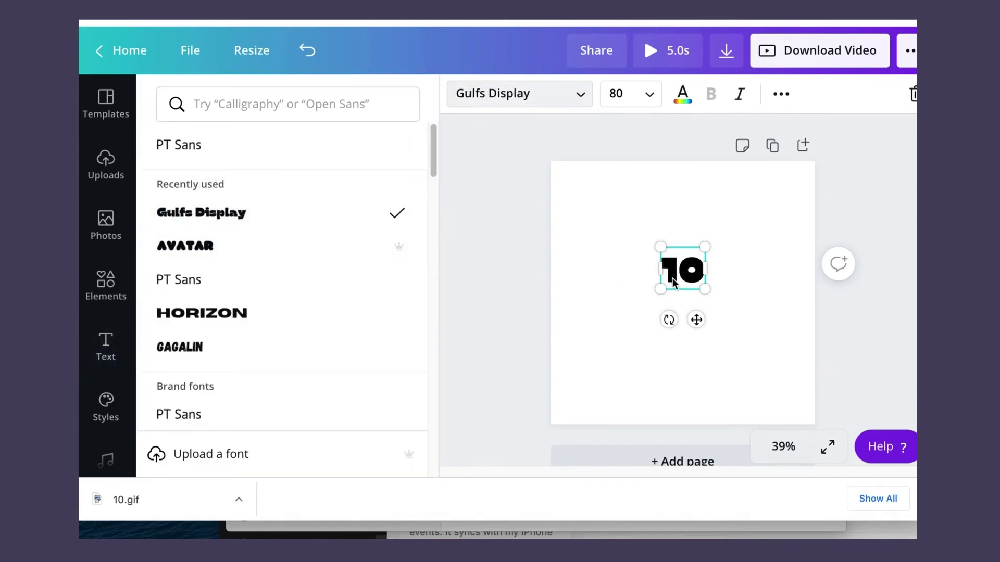
pyautogui.moveTo(707, 295); pyautogui.dragTo(817, 397)
pyautogui.moveTo(774, 364); pyautogui.dragTo(719, 331)
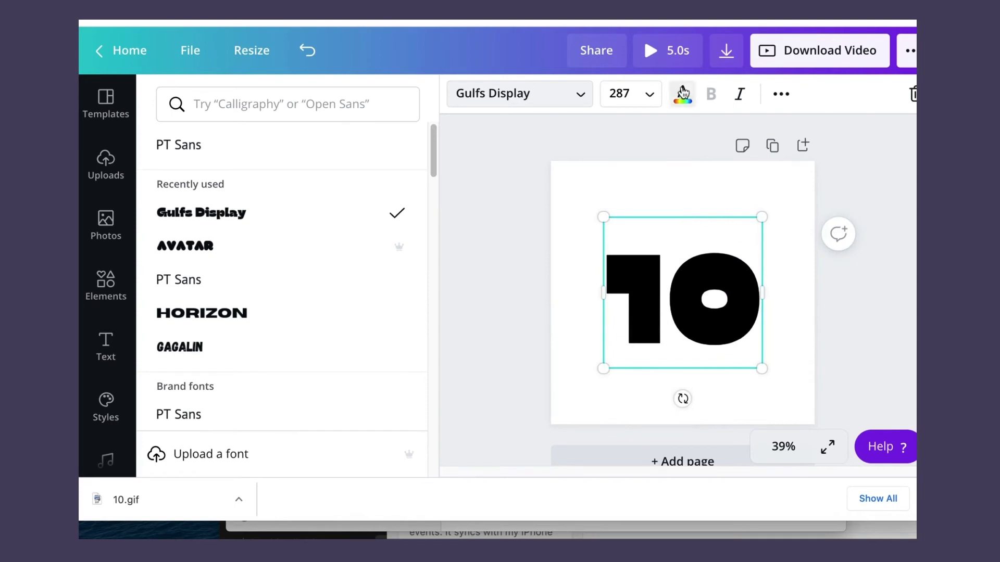
# - Preview the page's playback and set the page timing to 1 second
pyautogui.click(668, 62)
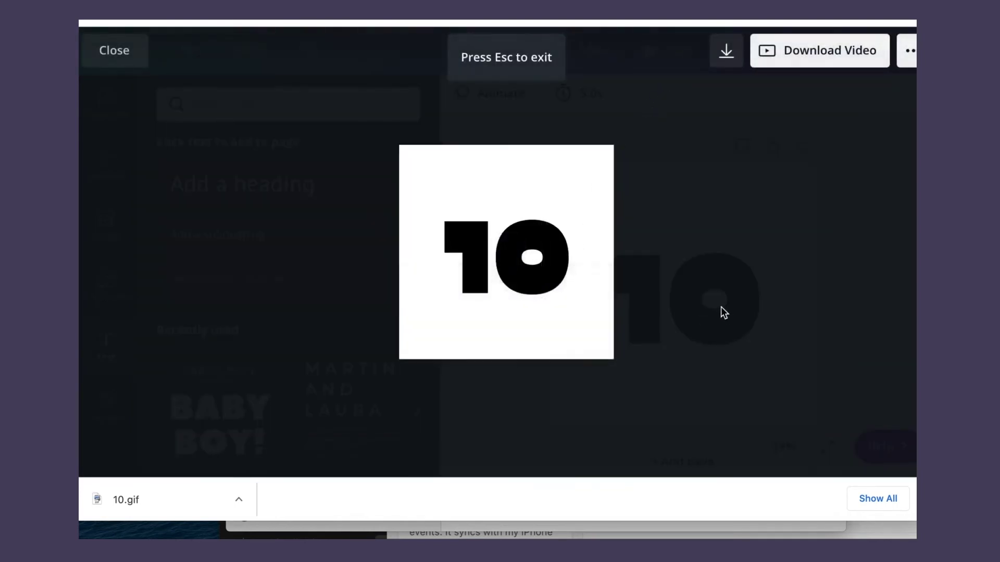
pyautogui.click(133, 61)
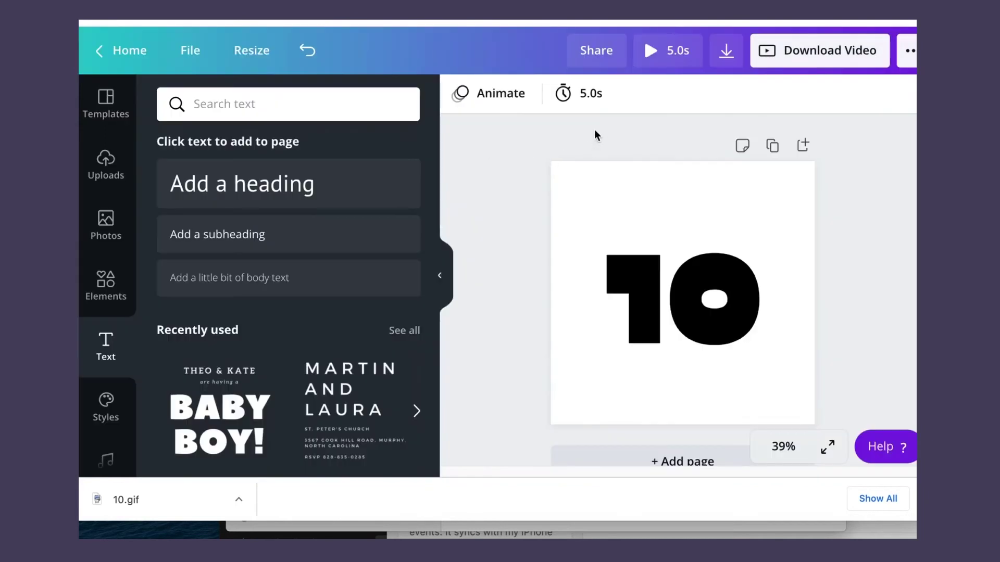
pyautogui.click(589, 95)
pyautogui.click(770, 146)
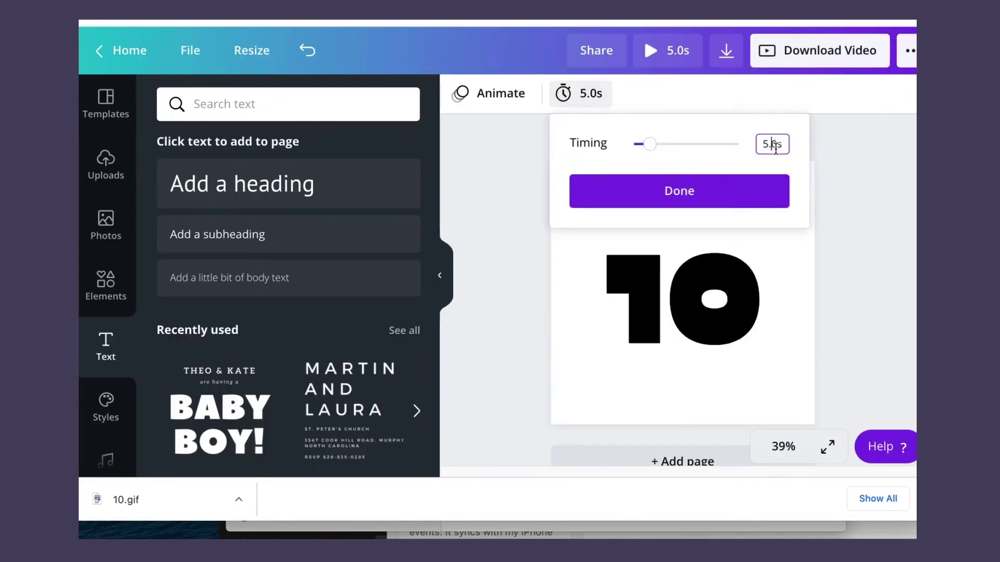
pyautogui.write('1s')
pyautogui.click(758, 196)
# - Duplicate the page with the number 10 until the design has ten pages
pyautogui.click(771, 146)
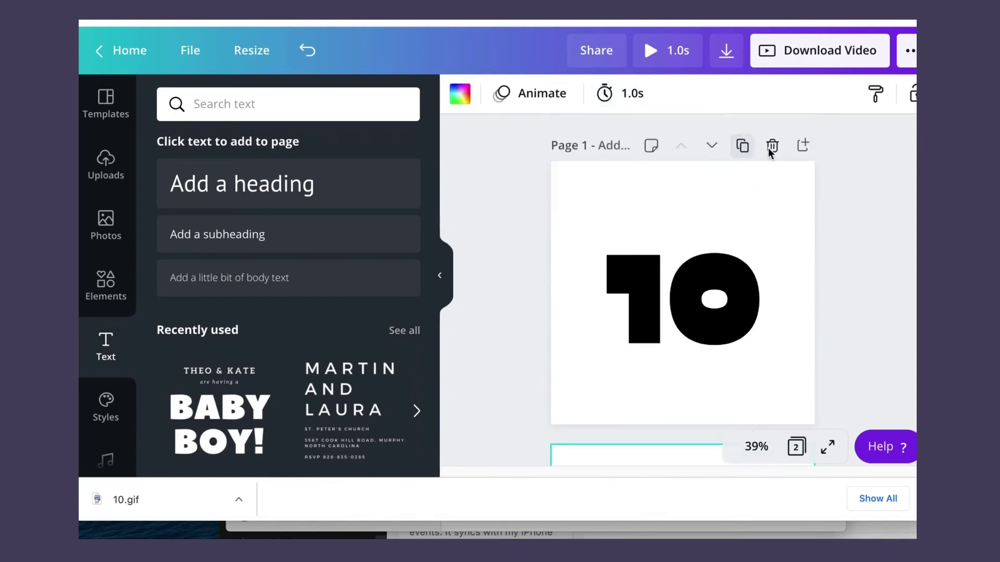
pyautogui.scroll(5, 763, 194)
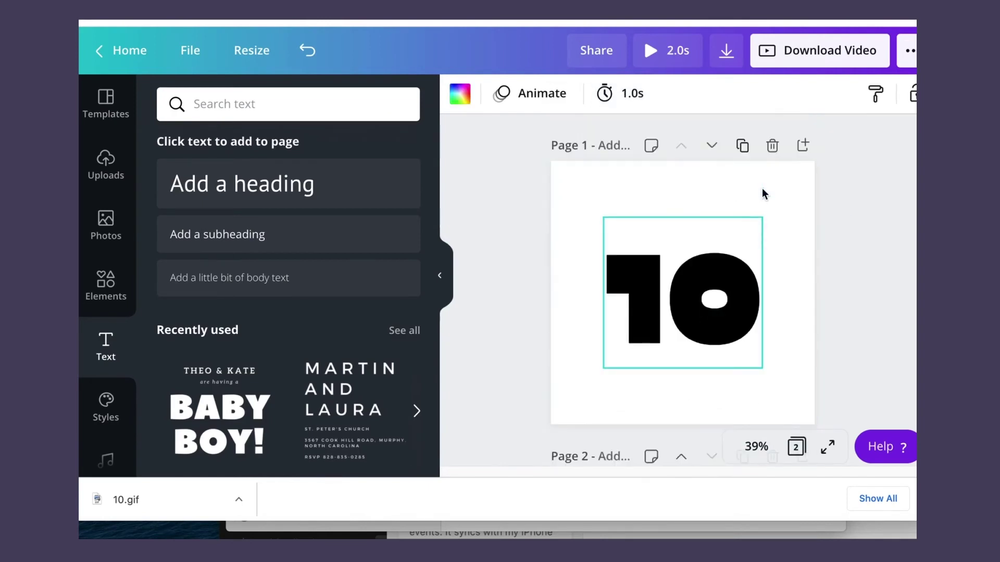
pyautogui.click(742, 146)
pyautogui.click(742, 171)
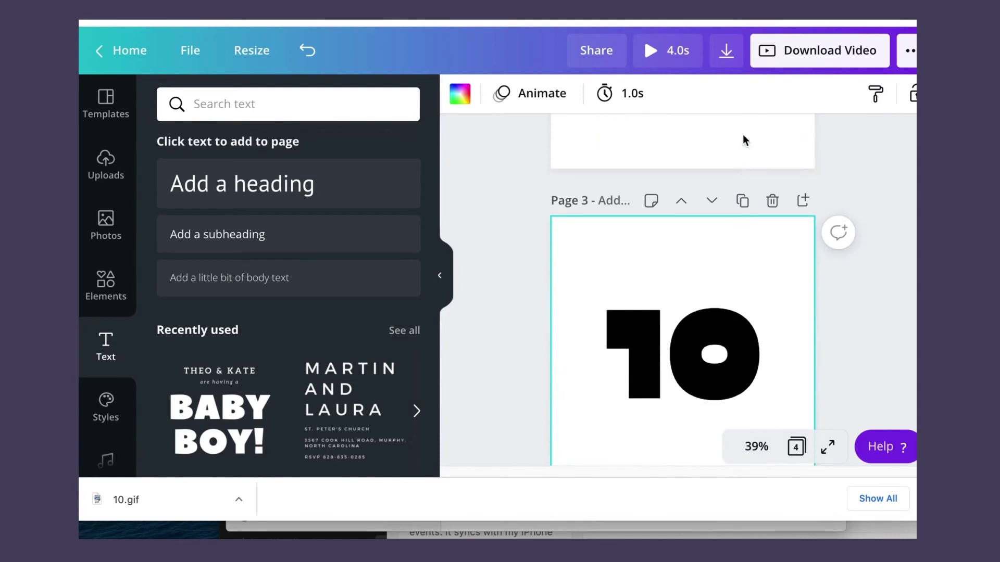
pyautogui.click(743, 200)
pyautogui.click(743, 199)
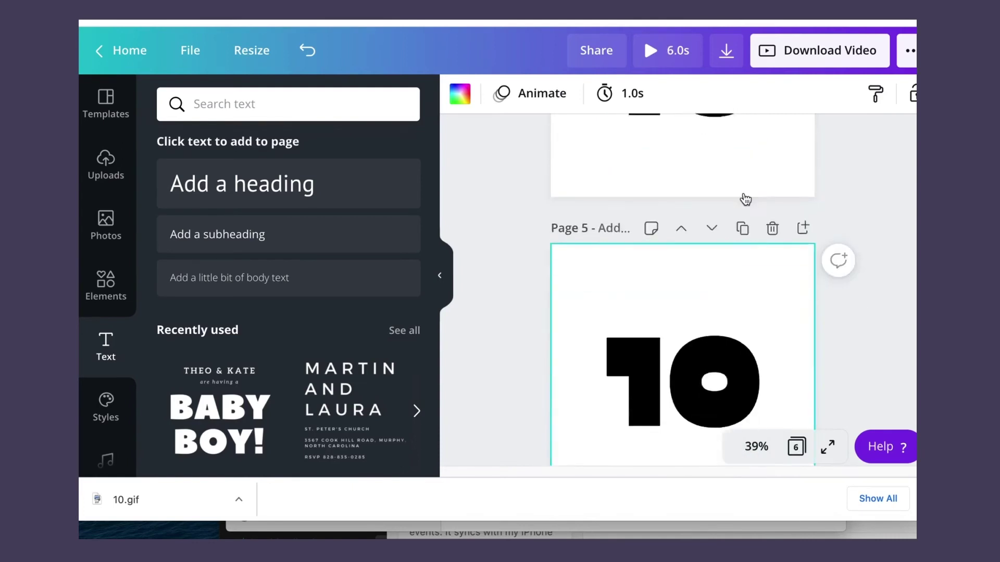
pyautogui.click(742, 201)
pyautogui.click(743, 201)
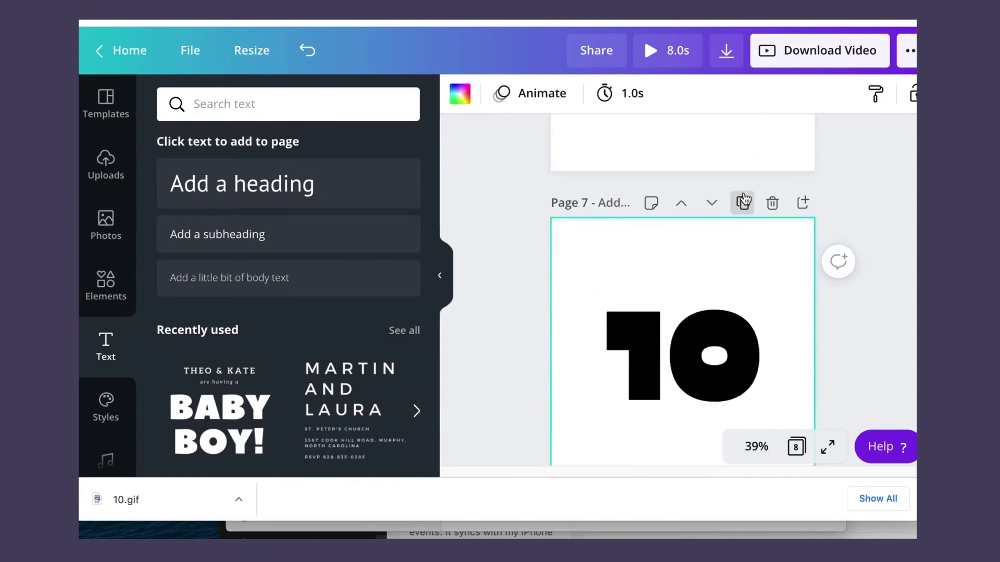
pyautogui.click(743, 200)
pyautogui.click(743, 200)
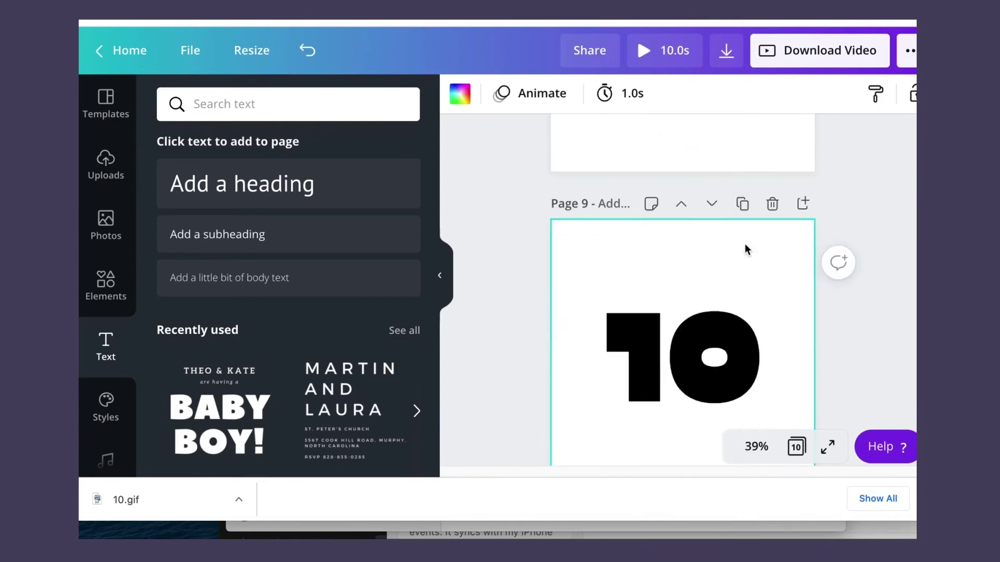
# - Replace the number on page 2 with "9"
pyautogui.scroll(20, 745, 249)
pyautogui.scroll(5, 745, 248)
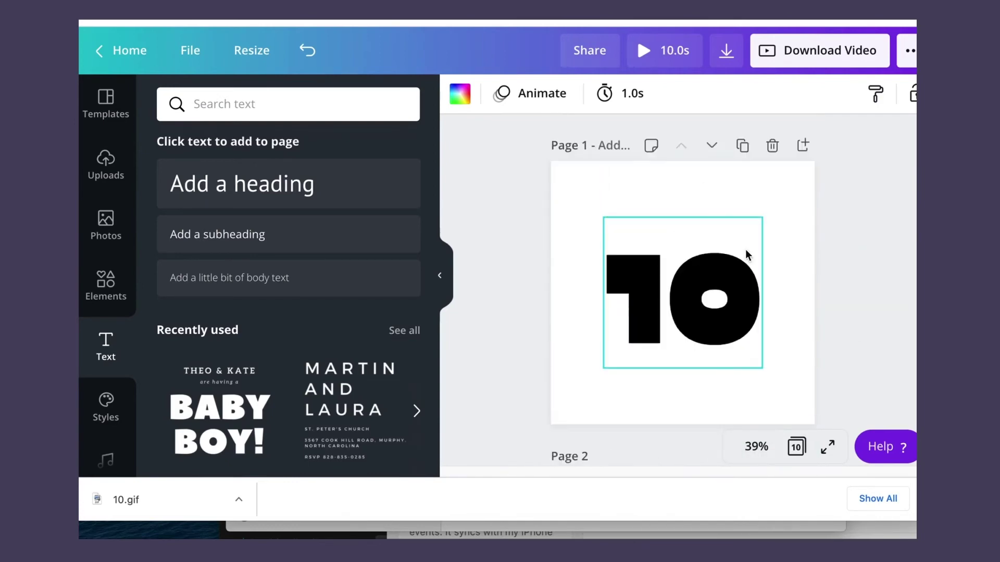
pyautogui.scroll(-5, 745, 249)
pyautogui.click(716, 254)
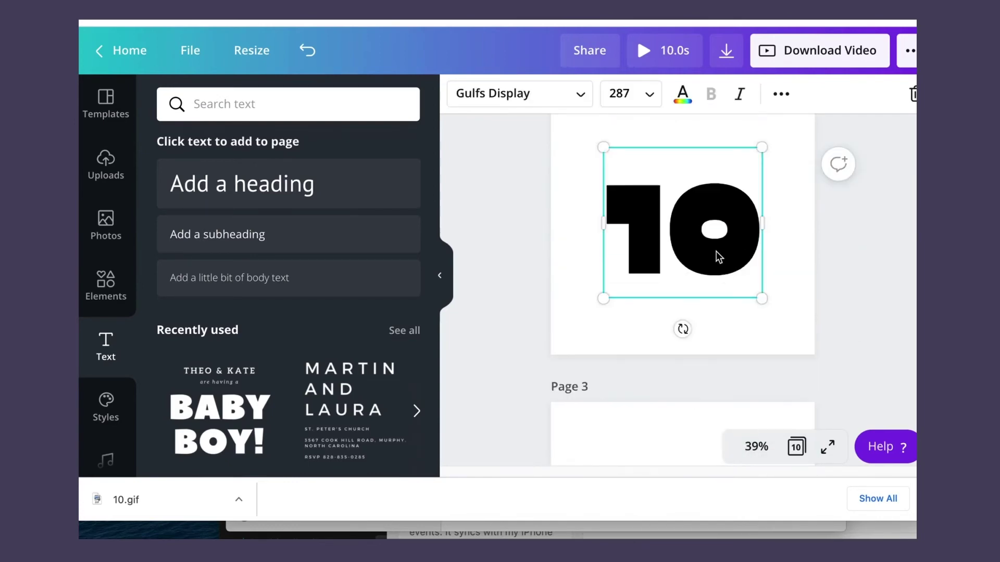
pyautogui.click(716, 251)
pyautogui.write('9')
pyautogui.scroll(-4, 718, 258)
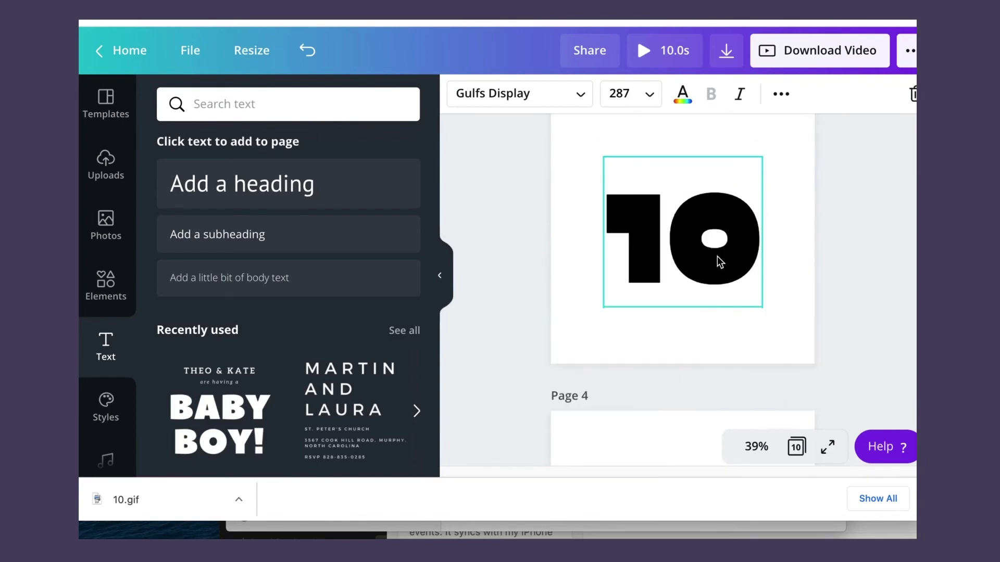
# - Replace the number on page 3 with "8" and the number on page 4 with "7"
pyautogui.doubleClick(704, 252)
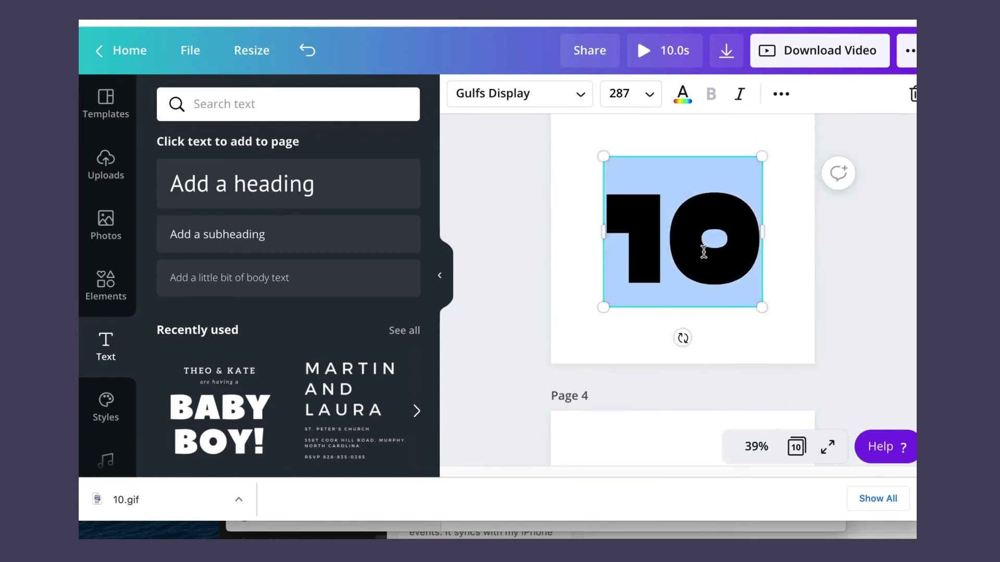
pyautogui.write('8')
pyautogui.scroll(-4, 700, 280)
pyautogui.click(695, 249)
pyautogui.click(696, 250)
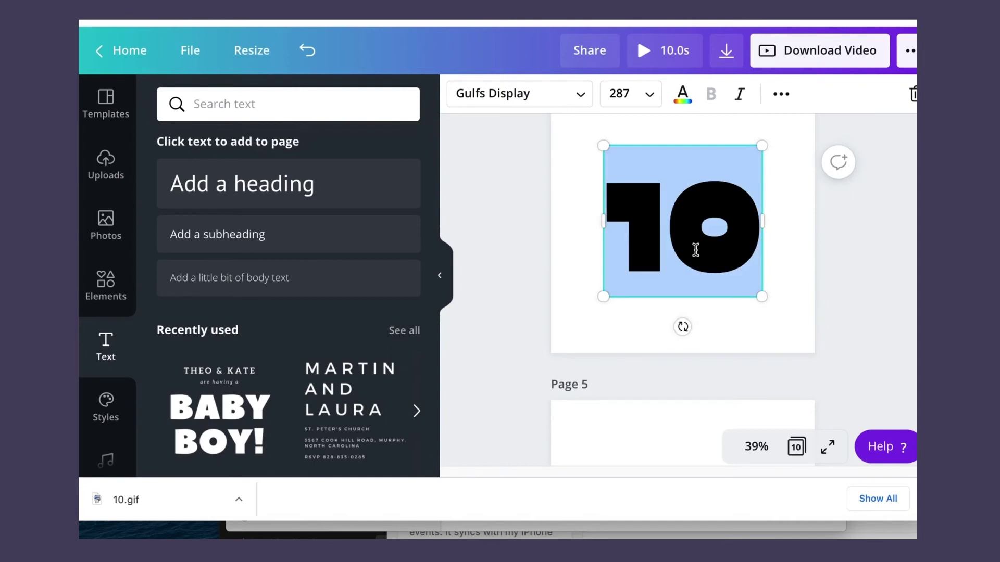
pyautogui.write('7')
# - Replace the number on page 5 with "6" and the number on page 6 with "5"
pyautogui.scroll(-4, 700, 260)
pyautogui.click(699, 241)
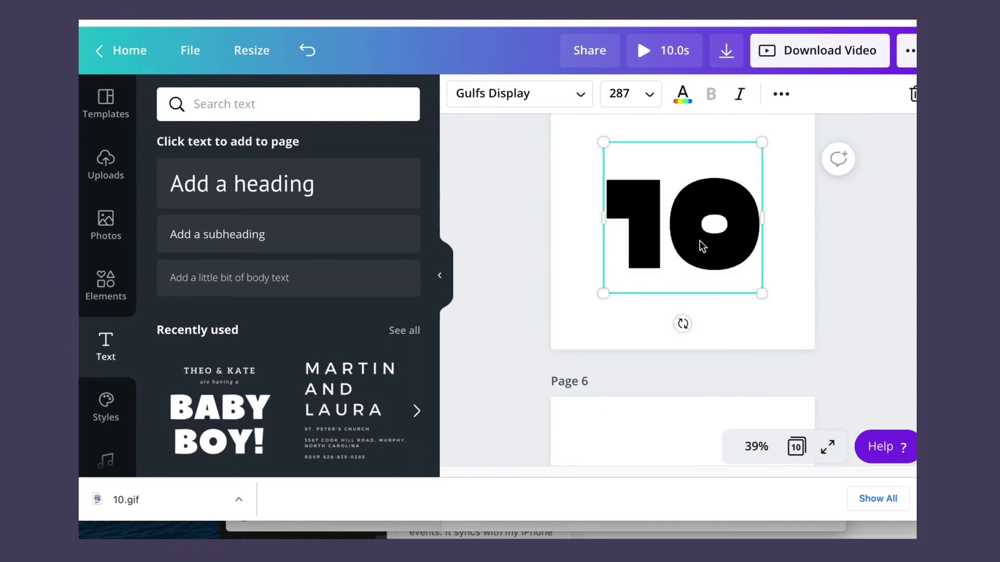
pyautogui.click(699, 244)
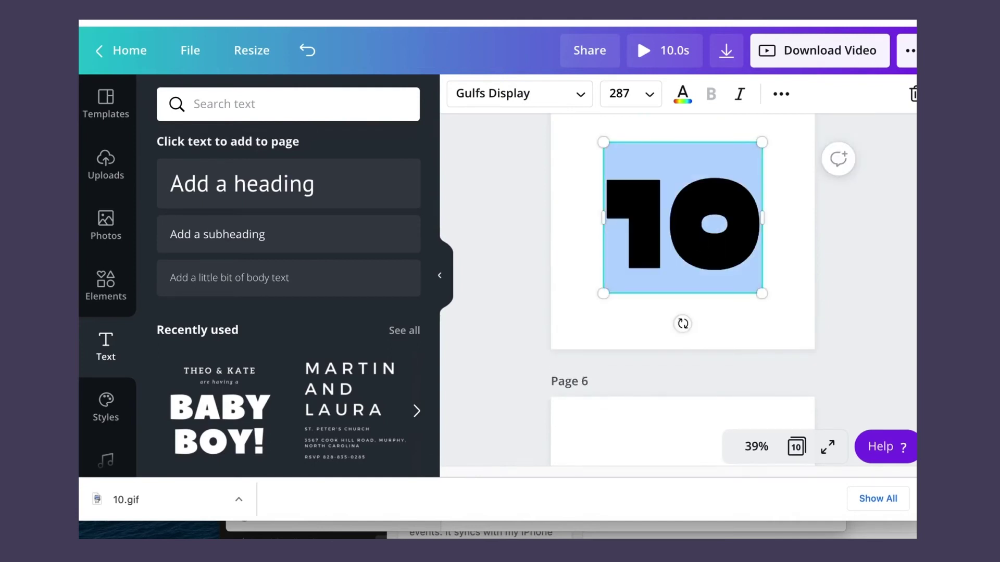
pyautogui.write('6')
pyautogui.scroll(-4, 700, 261)
pyautogui.click(702, 261)
pyautogui.click(702, 262)
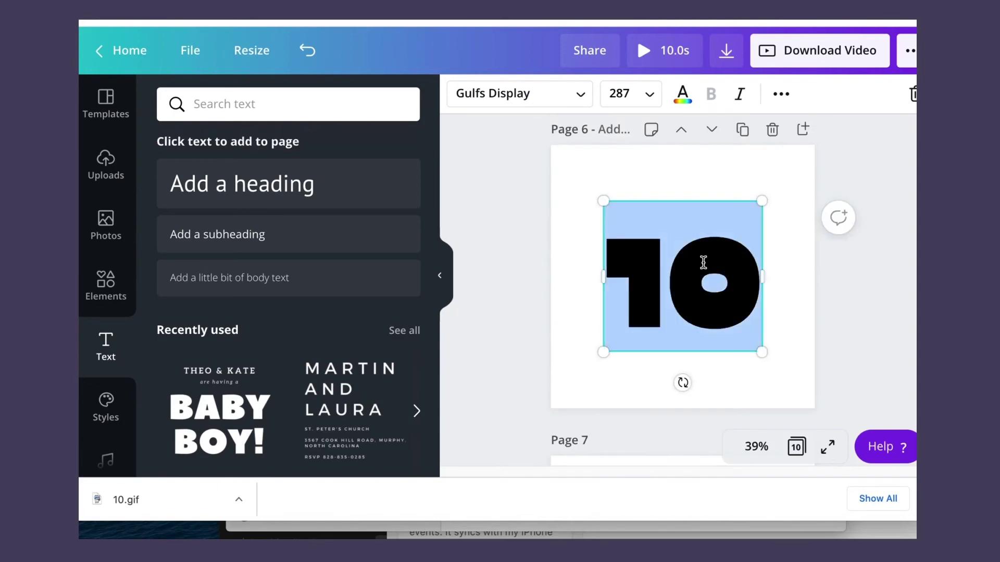
pyautogui.write('5')
# - Replace the number on page 7 with "4" and the number on page 8 with "3"
pyautogui.scroll(-4, 705, 271)
pyautogui.click(709, 279)
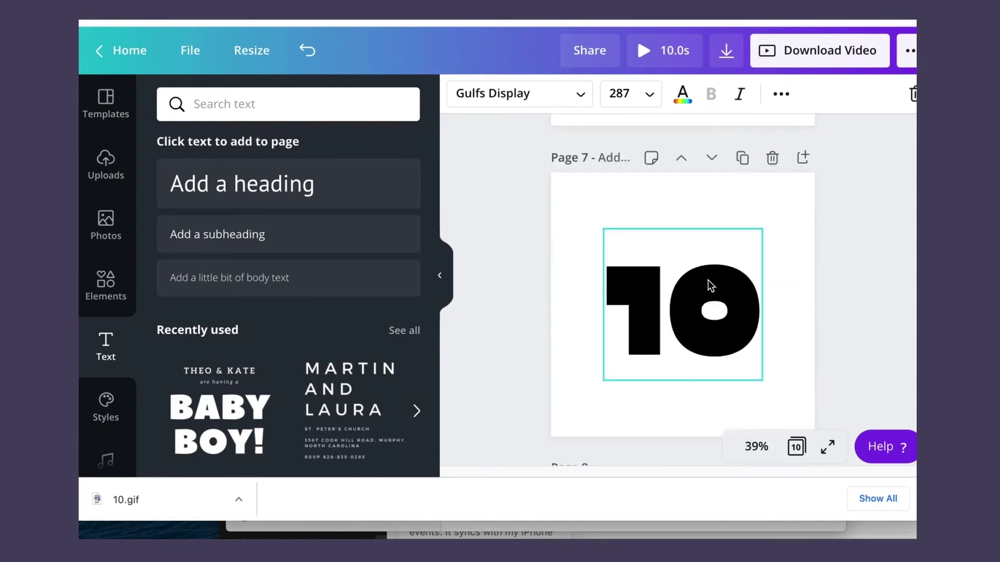
pyautogui.click(708, 280)
pyautogui.write('4')
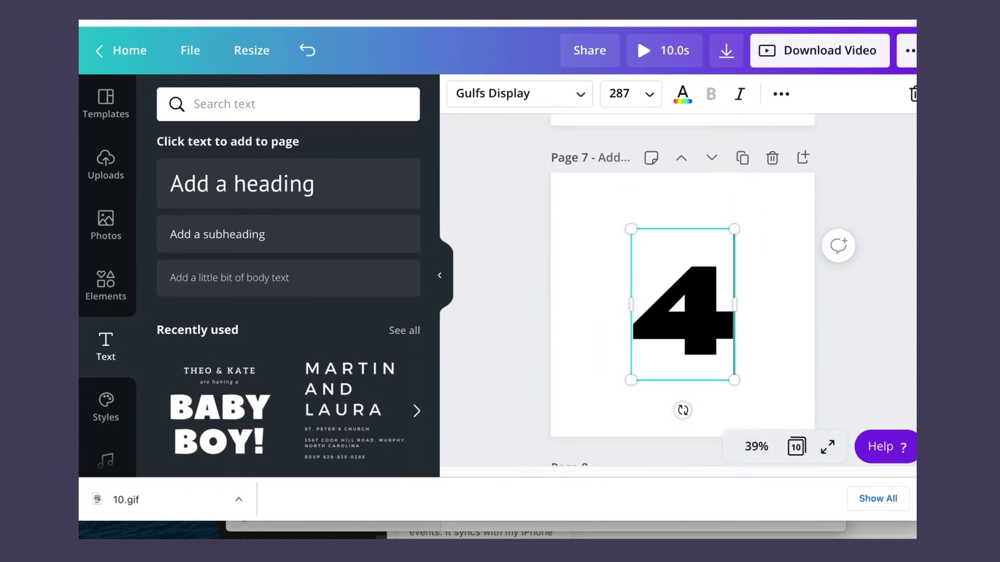
pyautogui.scroll(-4, 706, 291)
pyautogui.click(704, 308)
pyautogui.click(704, 308)
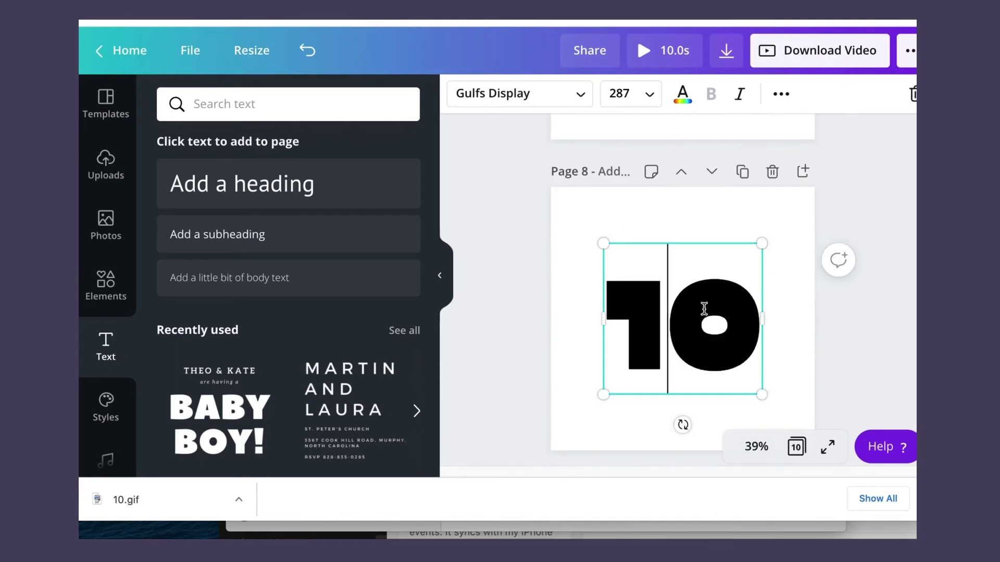
pyautogui.click(703, 309)
pyautogui.write('3')
# - Replace the number on page 9 with "2" and the number on page 10 with "1"
pyautogui.scroll(-4, 704, 309)
pyautogui.click(704, 307)
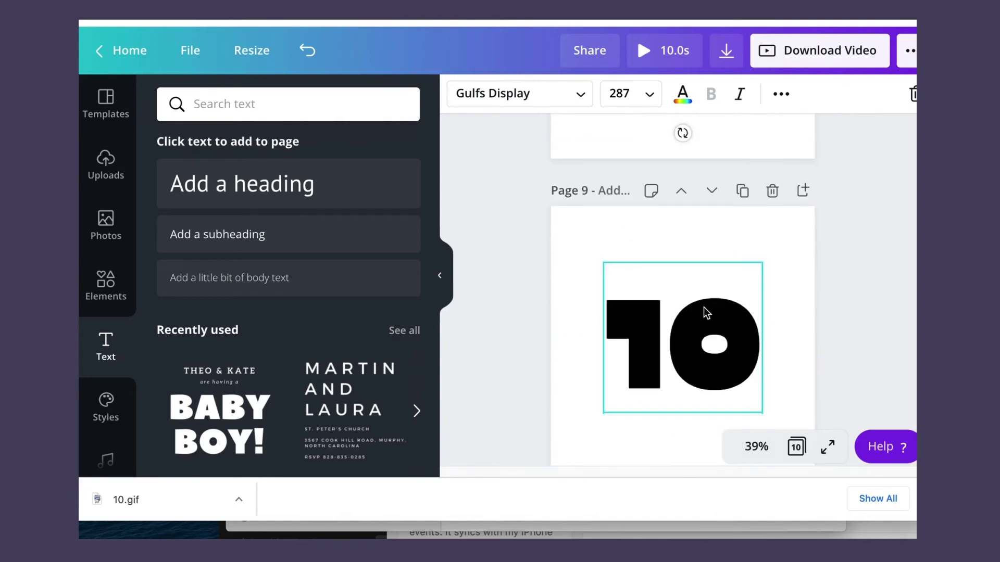
pyautogui.click(704, 307)
pyautogui.click(704, 307)
pyautogui.write('2')
pyautogui.scroll(-4, 704, 307)
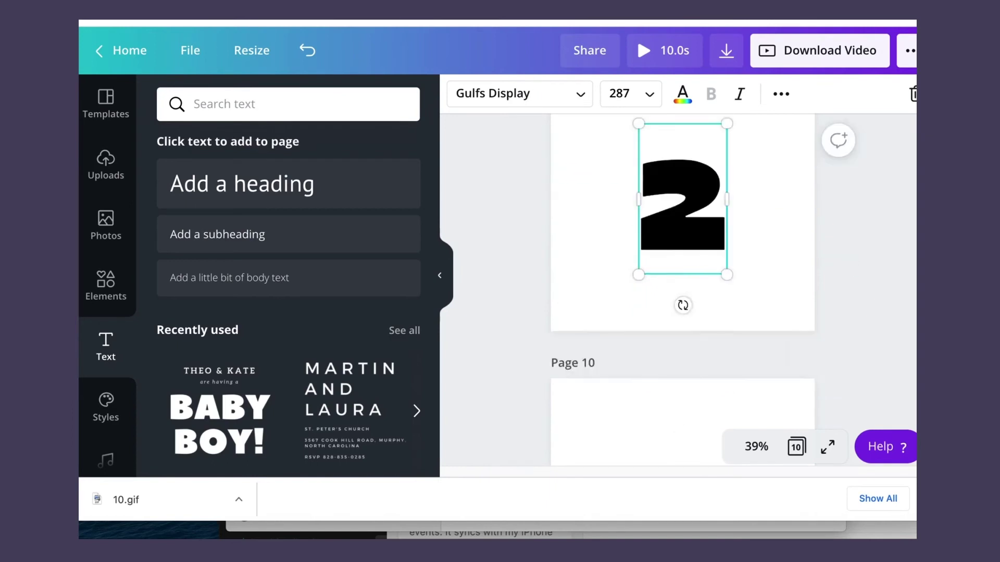
pyautogui.click(702, 323)
pyautogui.doubleClick(702, 317)
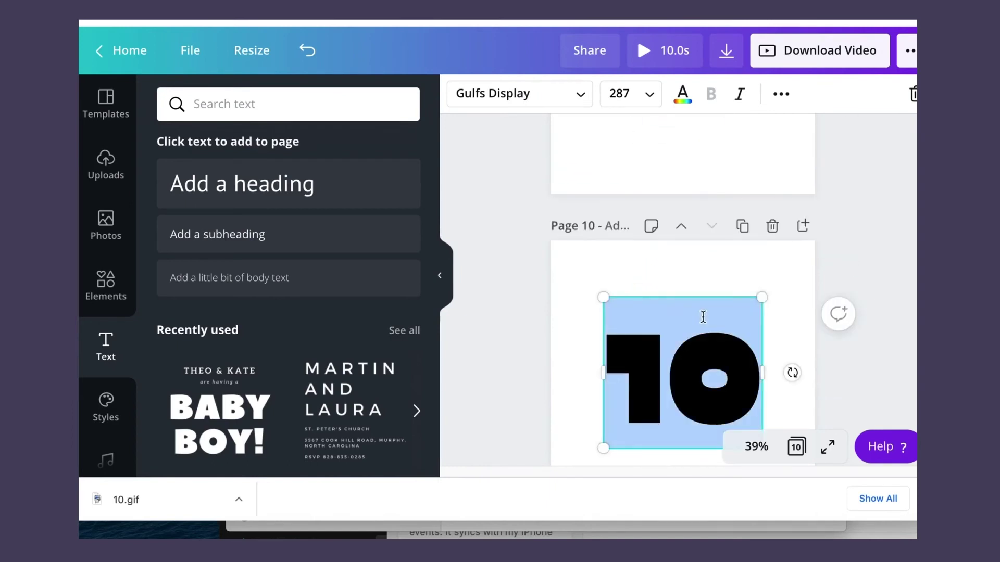
pyautogui.write('1')
# - Duplicate page 10 and delete the number from the new page 11 to leave it blank
pyautogui.scroll(-3, 705, 313)
pyautogui.scroll(5, 708, 311)
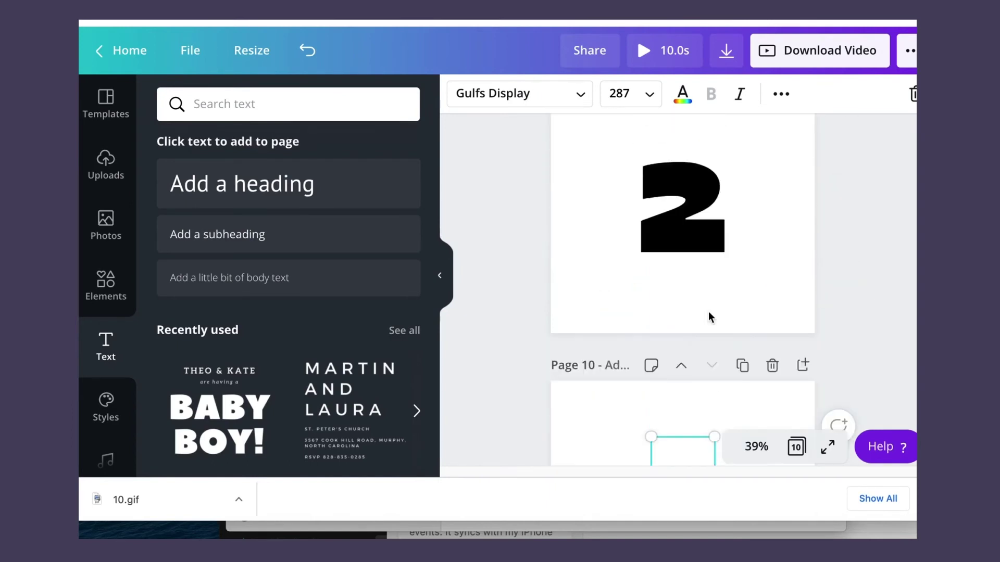
pyautogui.scroll(-2, 708, 311)
pyautogui.click(741, 249)
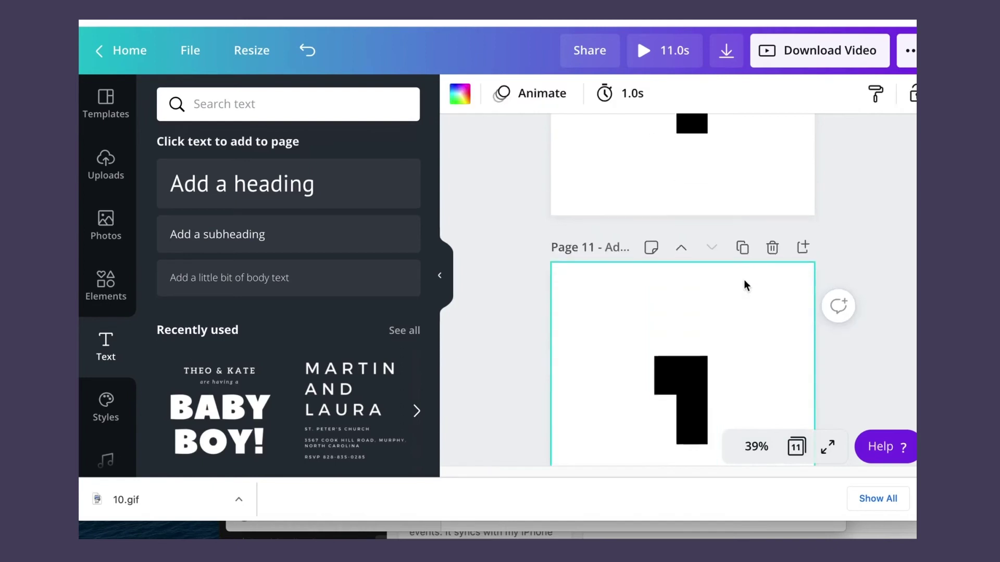
pyautogui.click(698, 291)
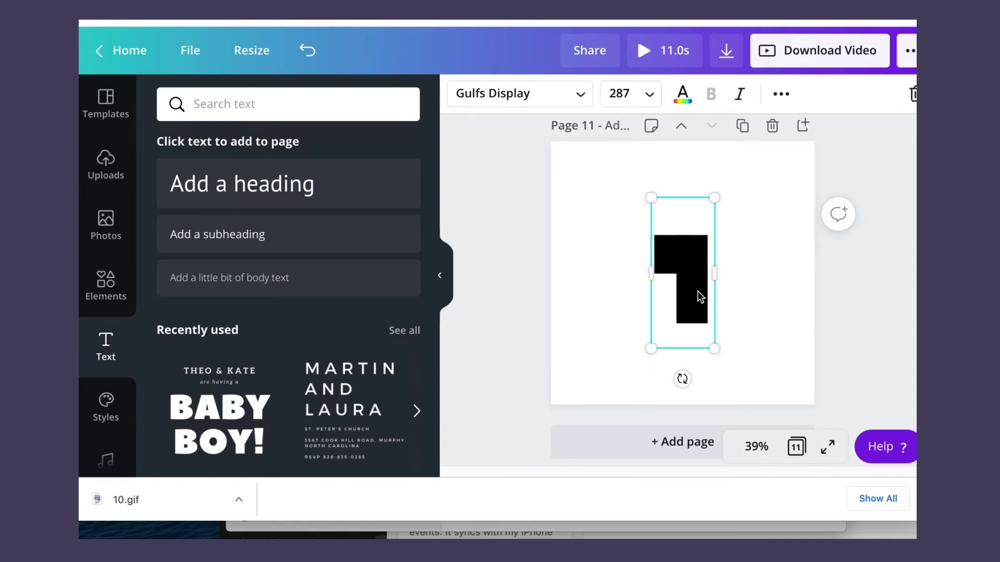
pyautogui.press('Delete')
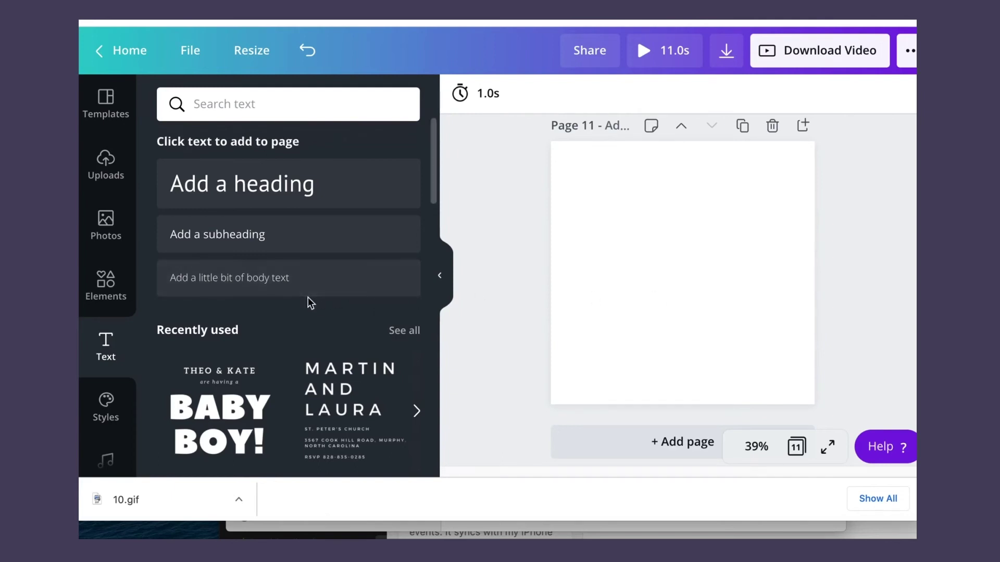
# - Search the elements library for "stickers fireworks"
pyautogui.click(134, 286)
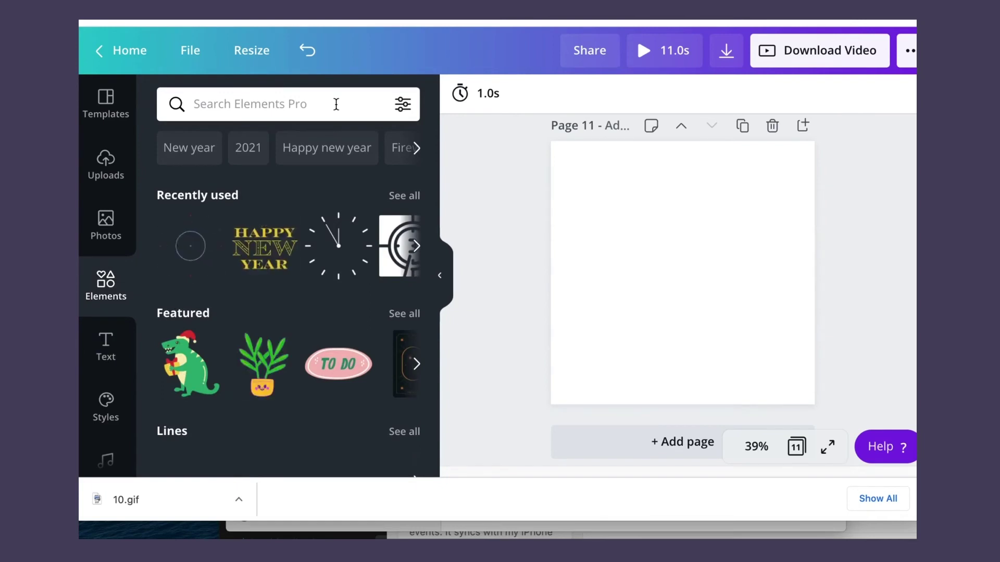
pyautogui.click(336, 104)
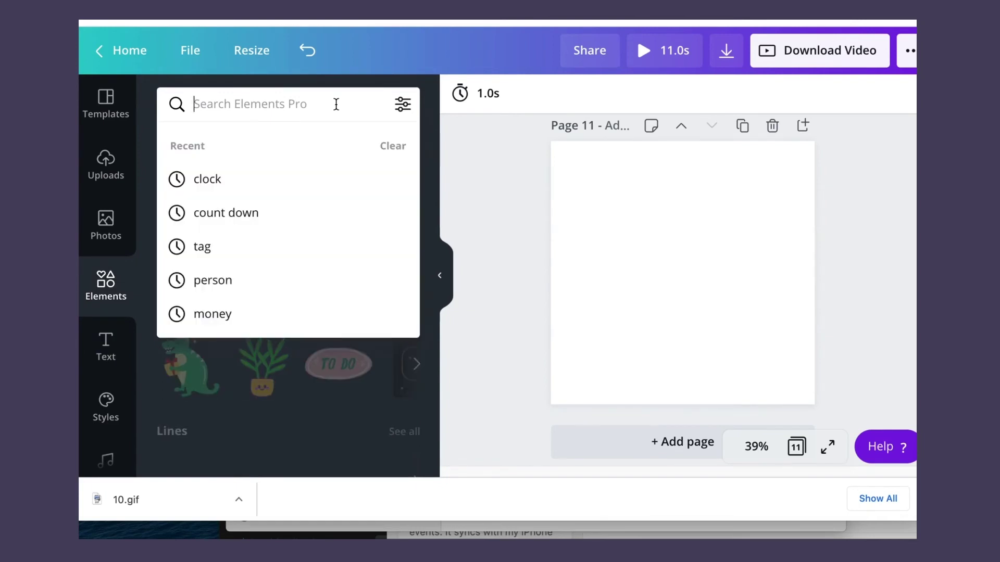
pyautogui.write('fir')
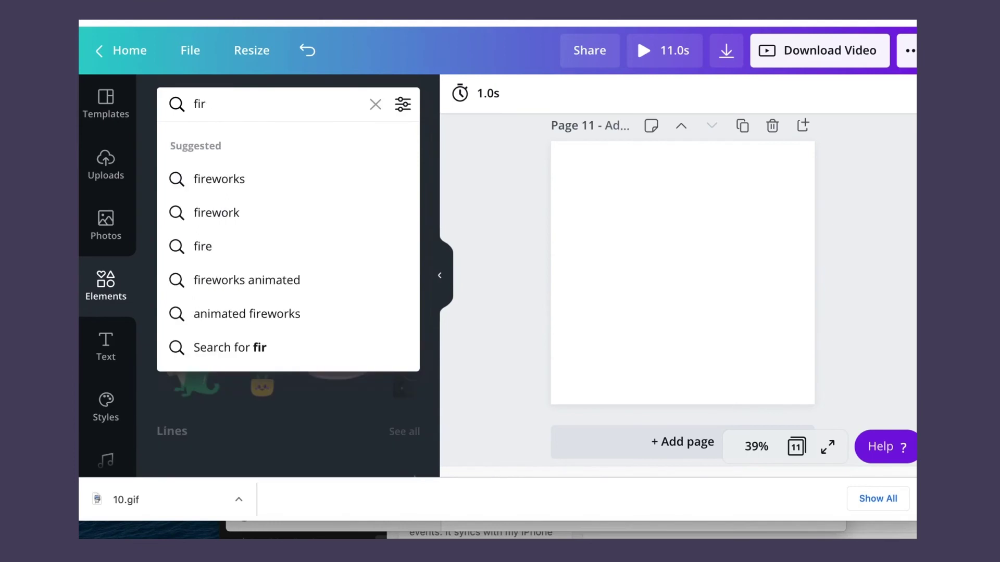
pyautogui.write('eworks')
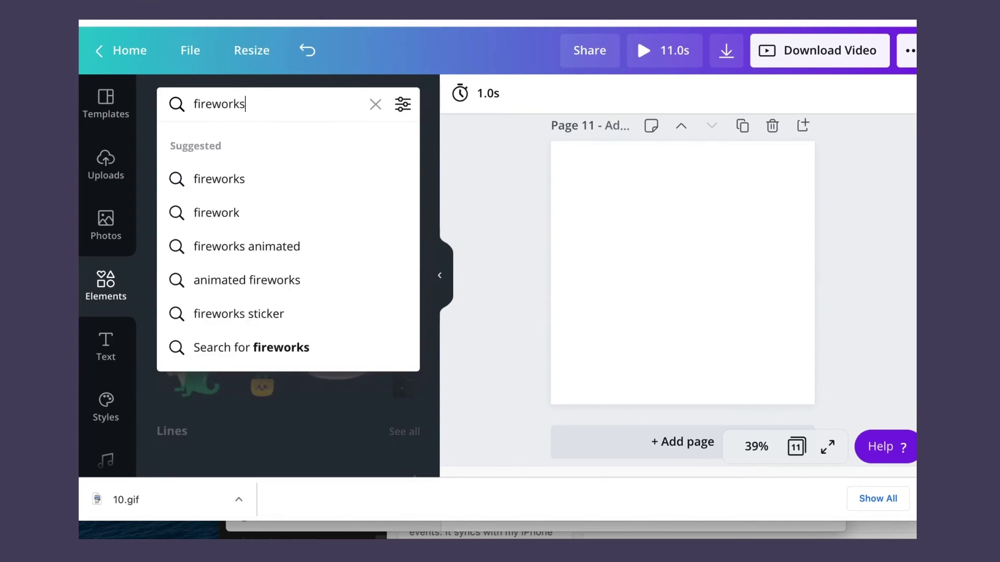
pyautogui.write(' stick')
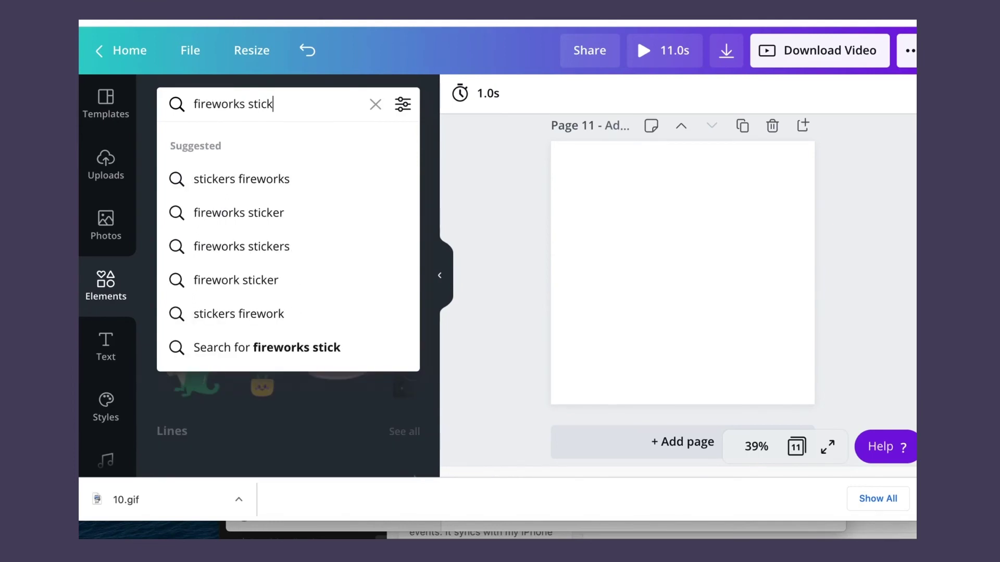
pyautogui.click(287, 177)
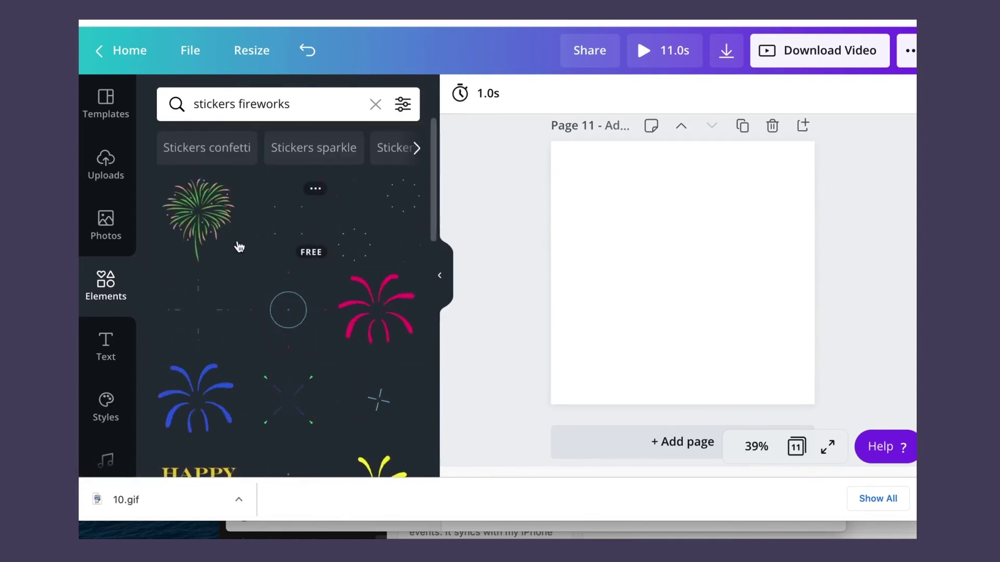
# - Add the large animated firework sticker and the gold Happy New Year sticker to page 11
pyautogui.click(199, 226)
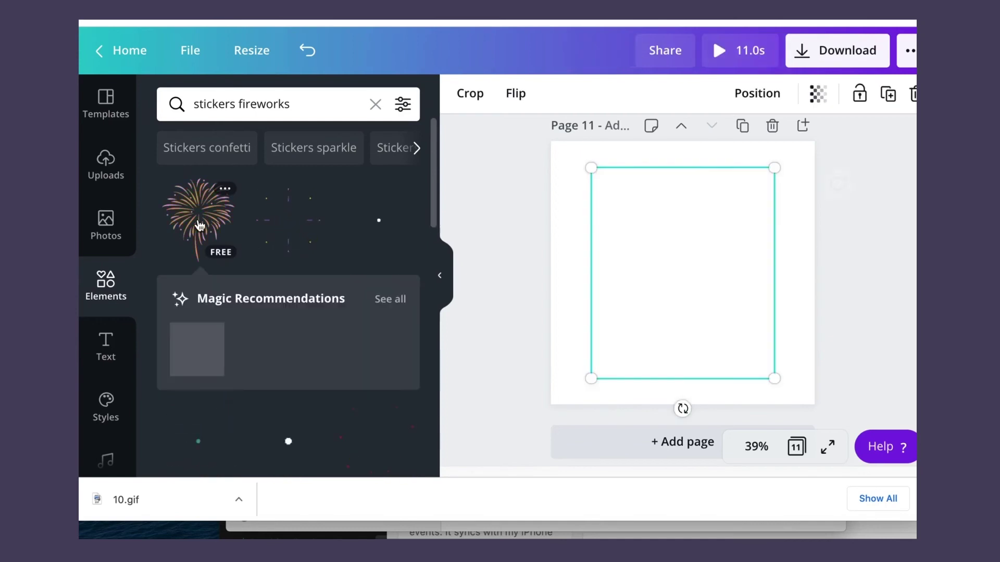
pyautogui.scroll(-10, 396, 247)
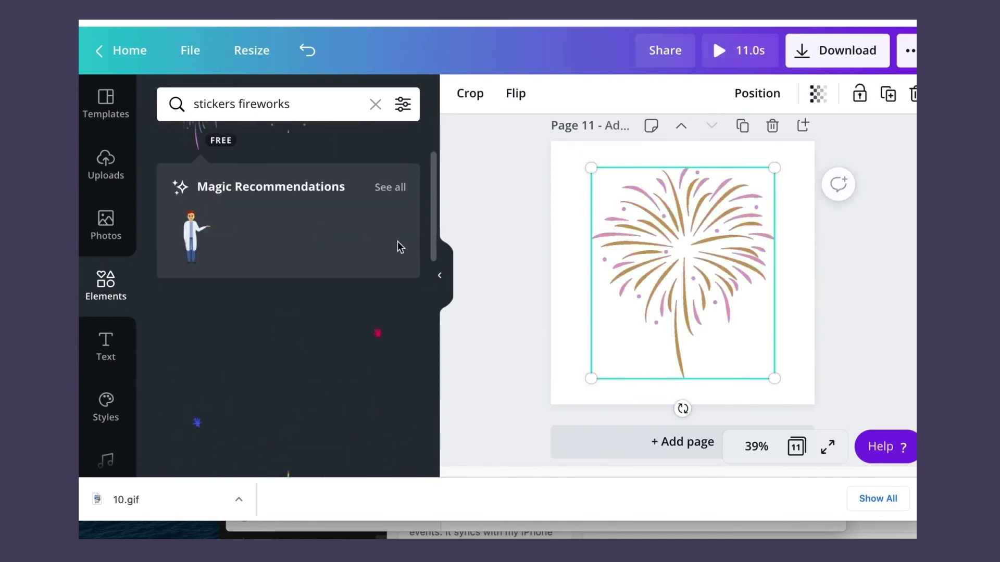
pyautogui.click(190, 380)
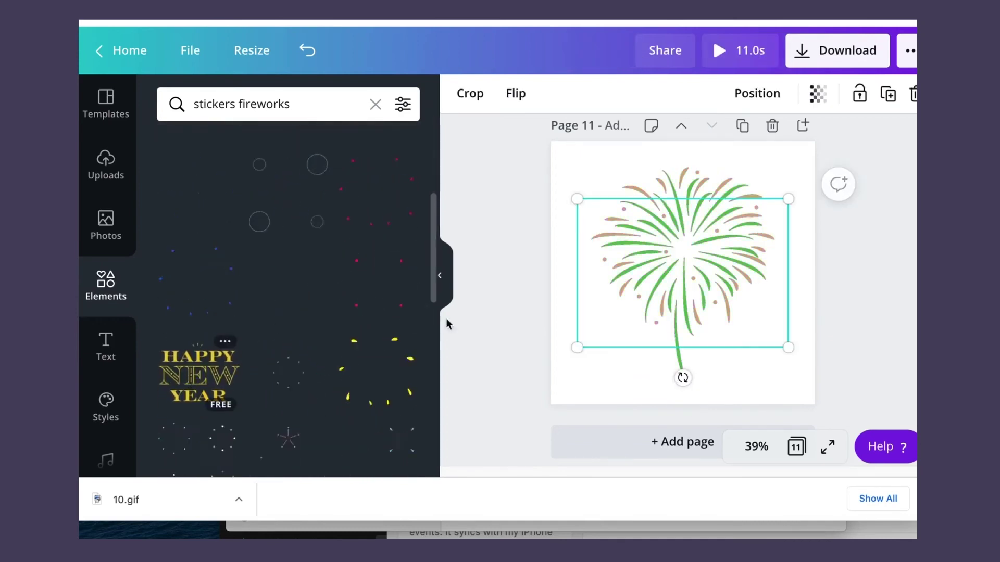
# - Shrink the firework sticker on page 11 and center it horizontally at the top of the page, above the Happy New Year lettering
pyautogui.click(692, 197)
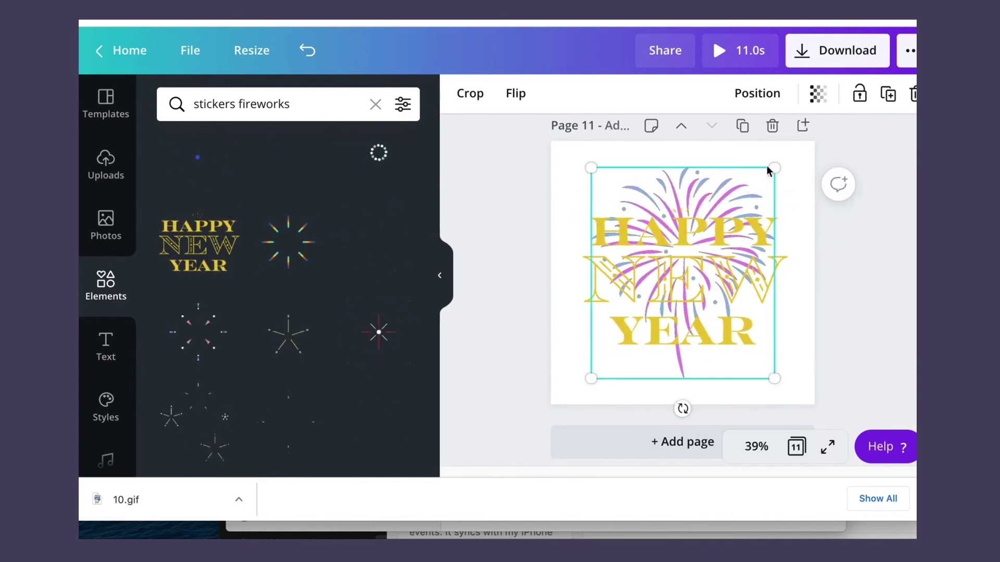
pyautogui.moveTo(737, 241); pyautogui.dragTo(678, 339)
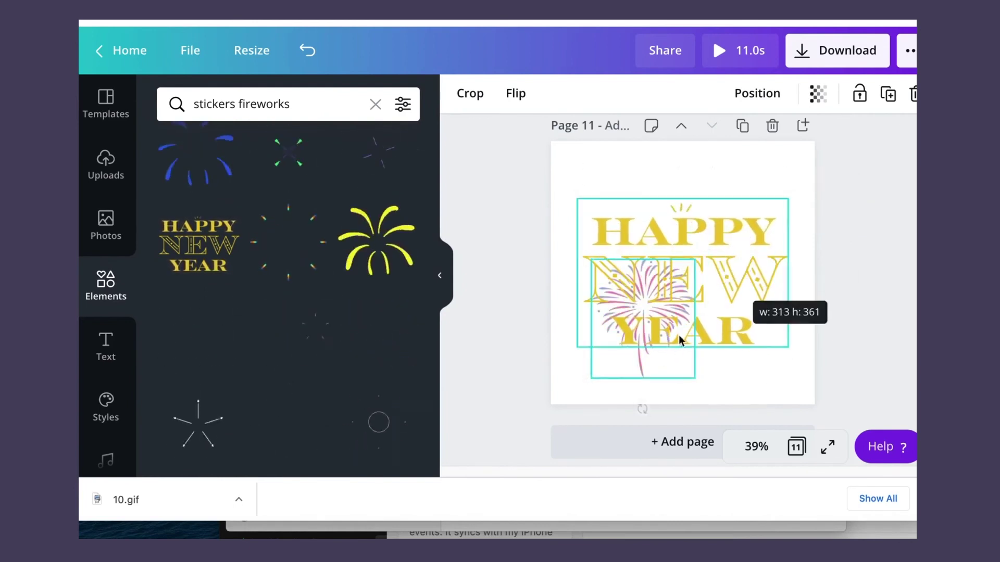
pyautogui.moveTo(689, 293); pyautogui.dragTo(703, 224)
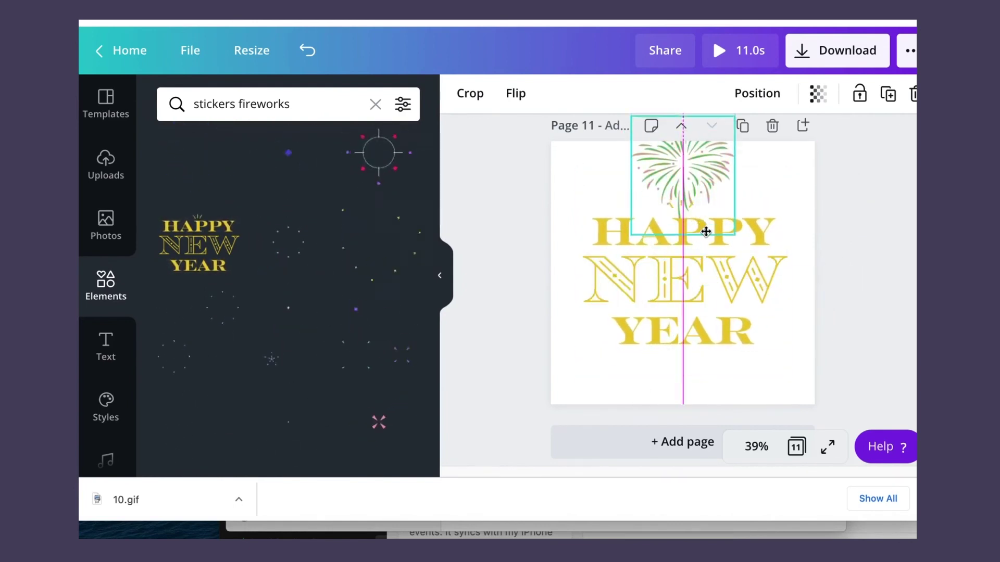
pyautogui.moveTo(734, 130); pyautogui.dragTo(718, 149)
pyautogui.moveTo(703, 182)
pyautogui.mouseDown()
pyautogui.moveTo(709, 175)
pyautogui.moveTo(709, 183)
pyautogui.mouseUp()
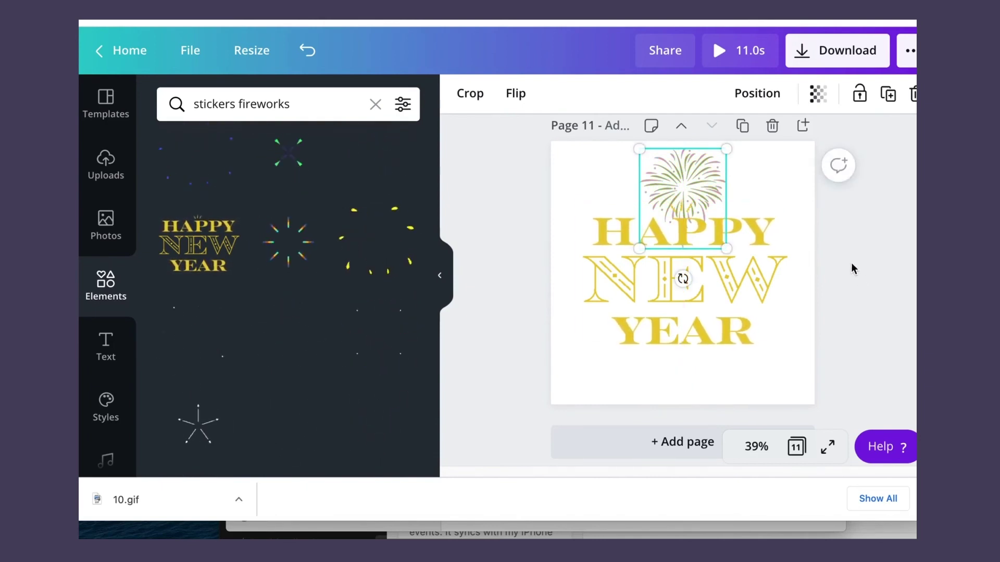
# - Set page 11's timing to 3 seconds and preview the playback of the whole countdown
pyautogui.click(632, 402)
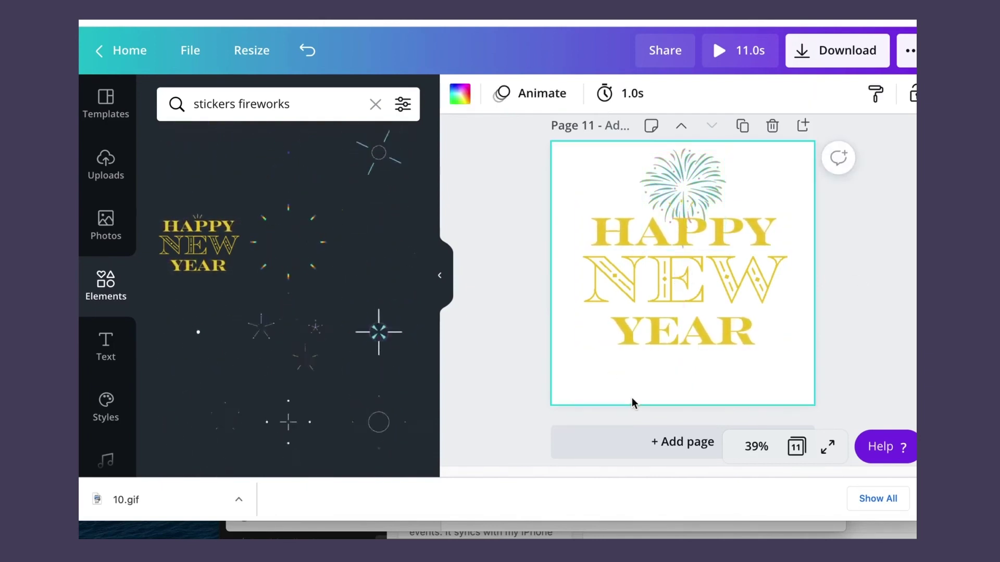
pyautogui.click(620, 97)
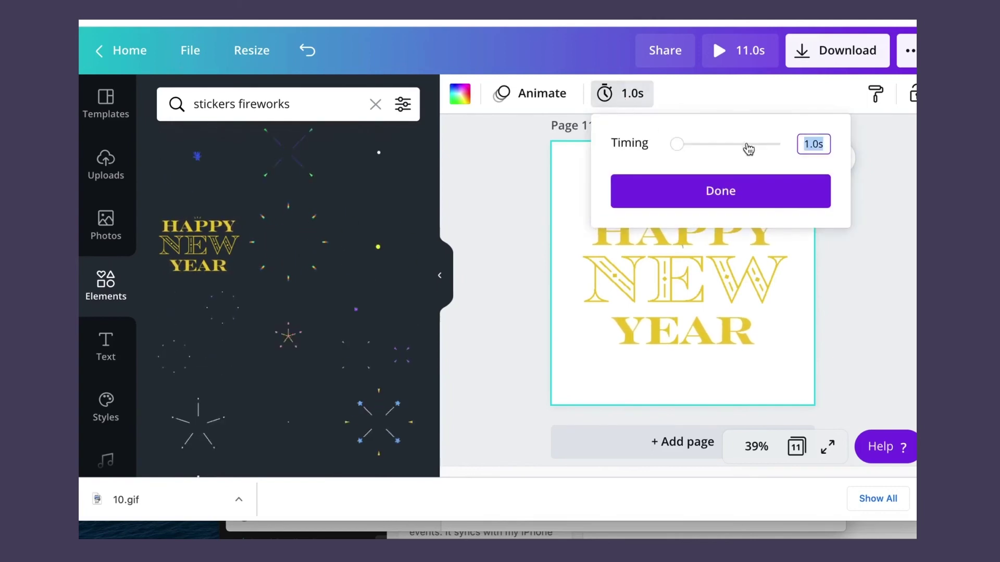
pyautogui.click(814, 145)
pyautogui.click(795, 148)
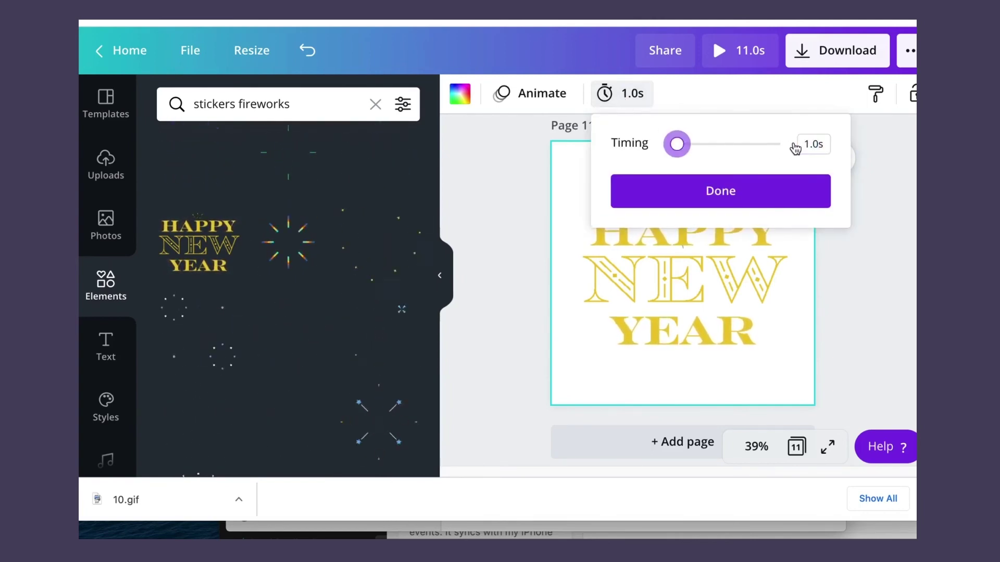
pyautogui.doubleClick(814, 144)
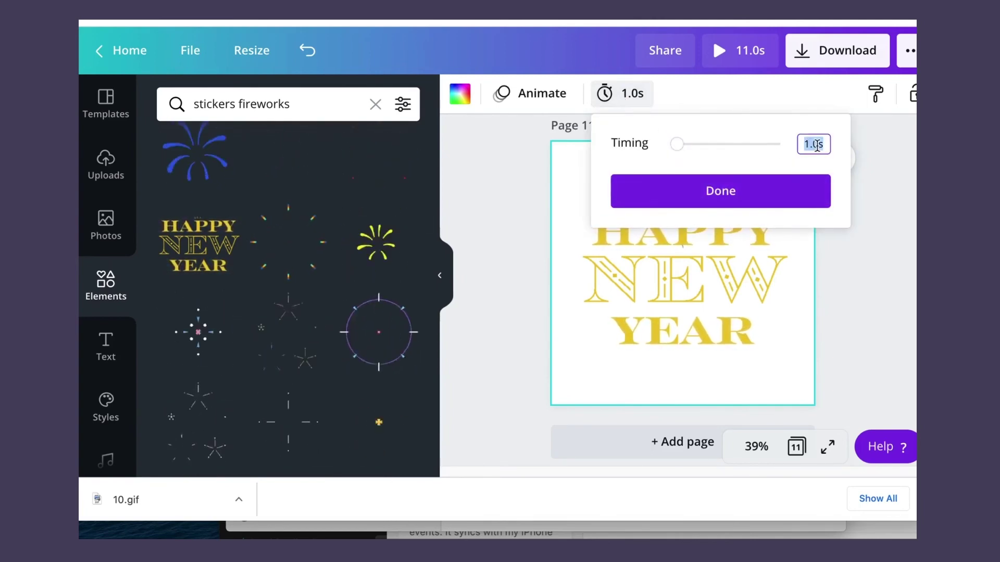
pyautogui.click(818, 145)
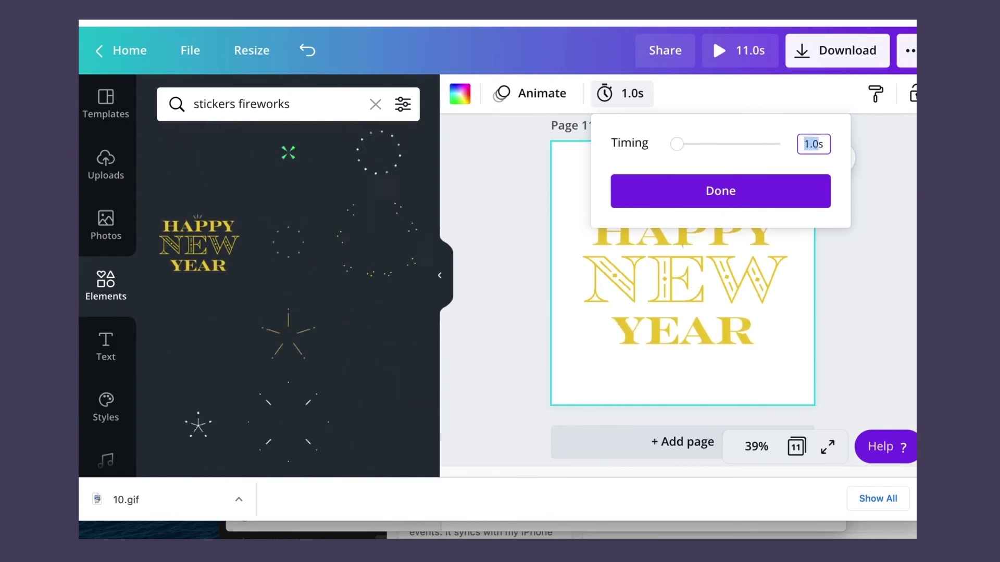
pyautogui.write('3s')
pyautogui.press('Return')
pyautogui.click(821, 204)
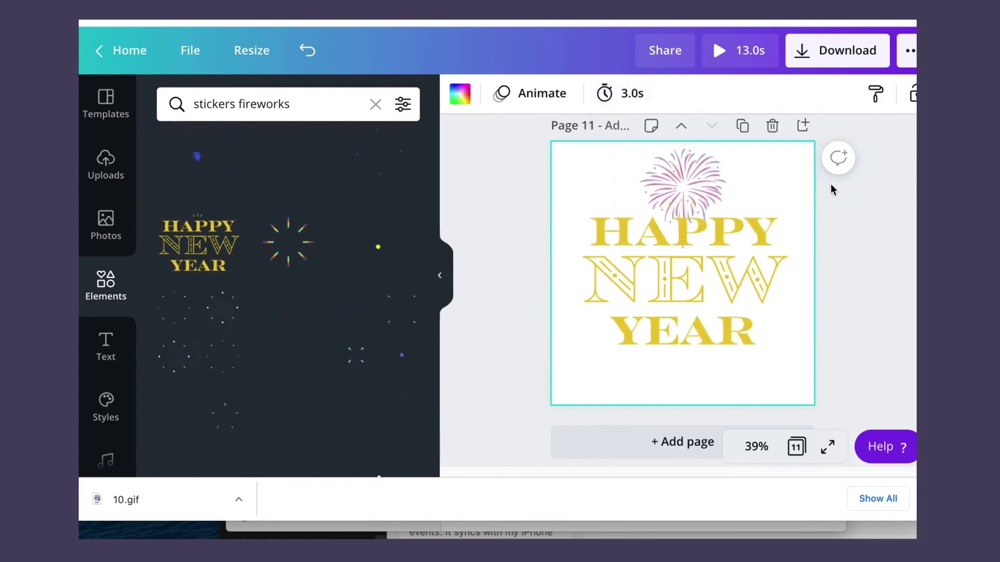
pyautogui.click(745, 58)
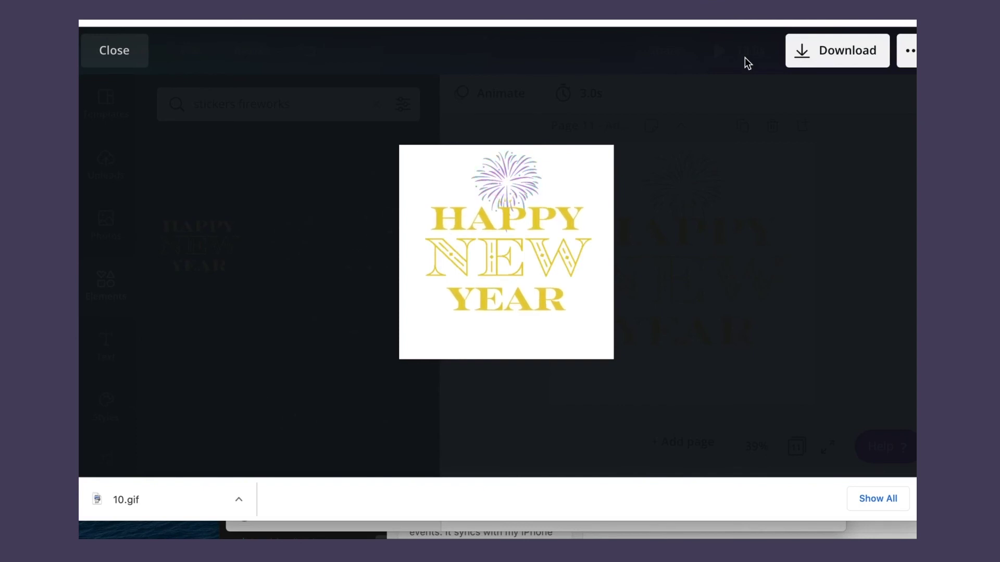
# - Close the playback preview and download all 11 pages of the countdown as a GIF
pyautogui.click(105, 66)
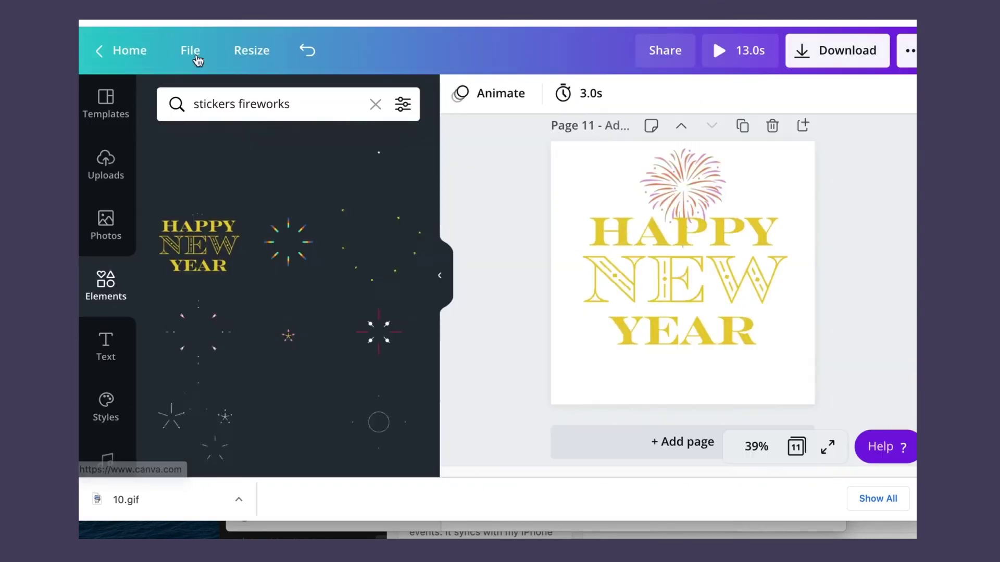
pyautogui.click(852, 64)
pyautogui.click(849, 171)
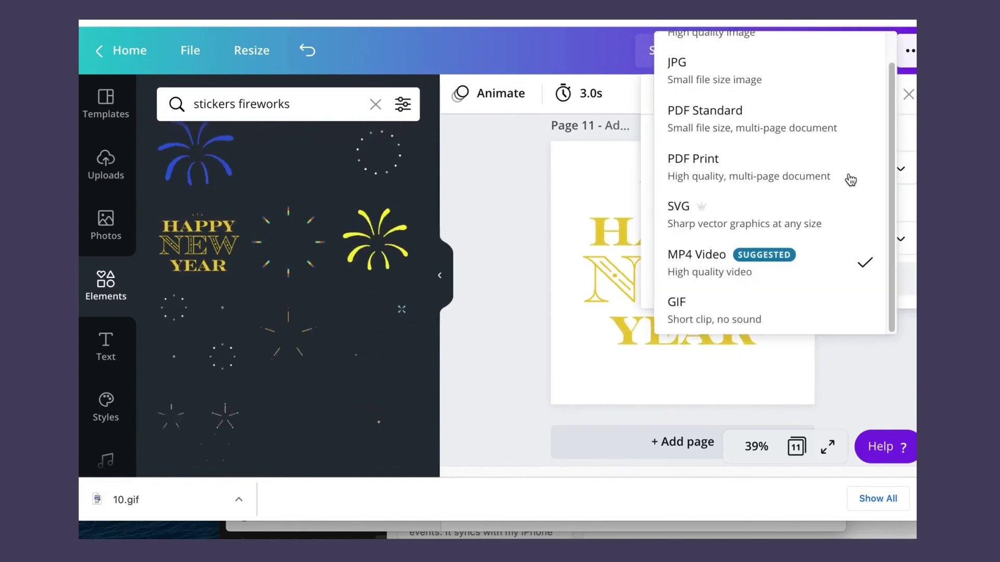
pyautogui.click(706, 316)
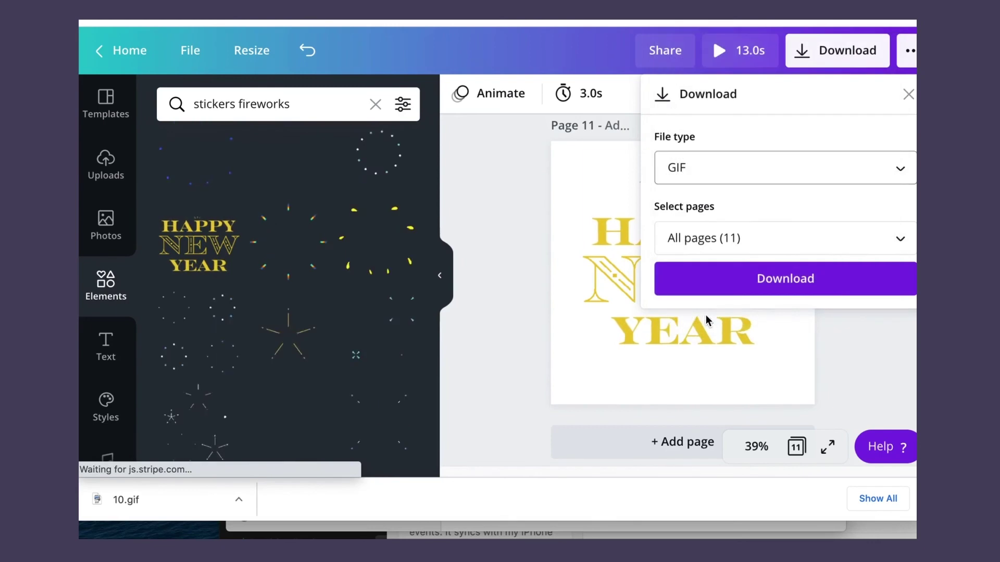
pyautogui.click(740, 282)
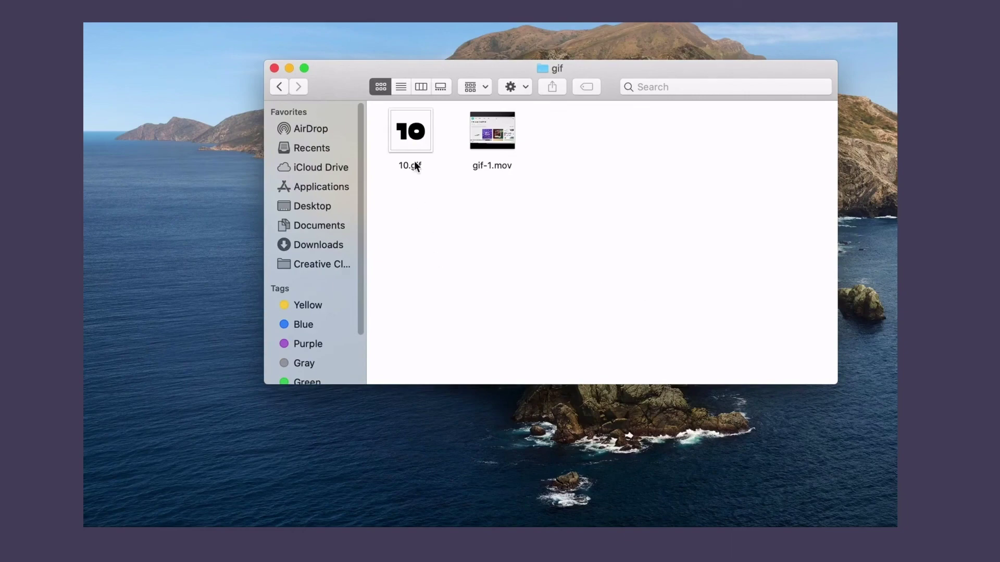
# - Open 10.gif from the gif folder in Google Chrome to view the animation
pyautogui.rightClick(414, 133)
pyautogui.moveTo(480, 154)
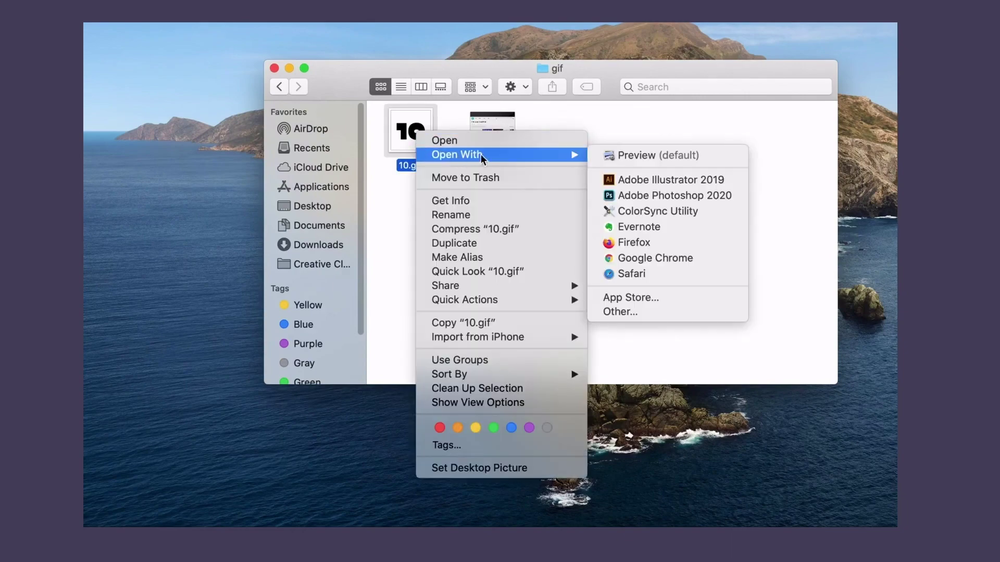
pyautogui.click(677, 258)
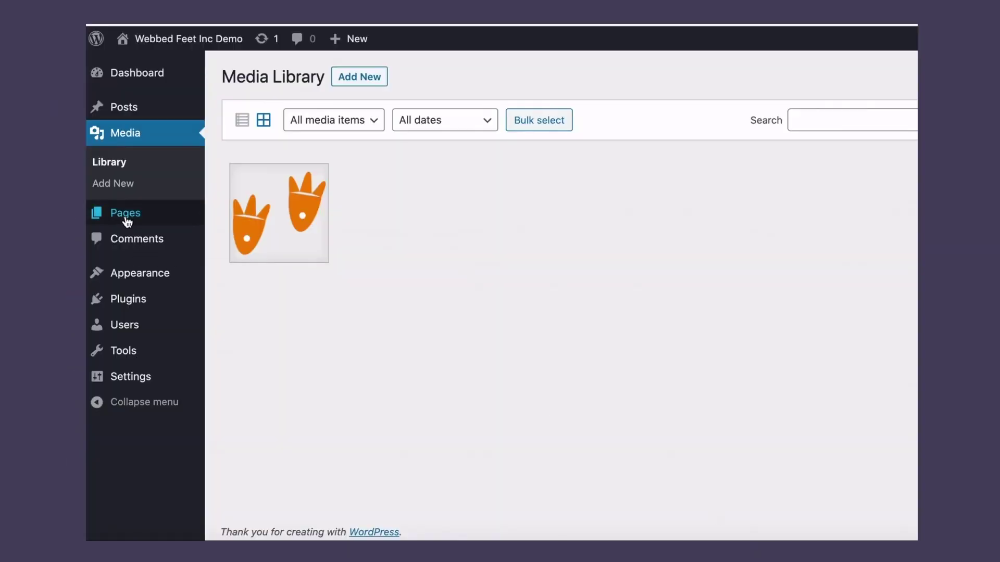
# - Switch to the WordPress dashboard and add a new page titled "Gif from Canva"
pyautogui.moveTo(170, 223)
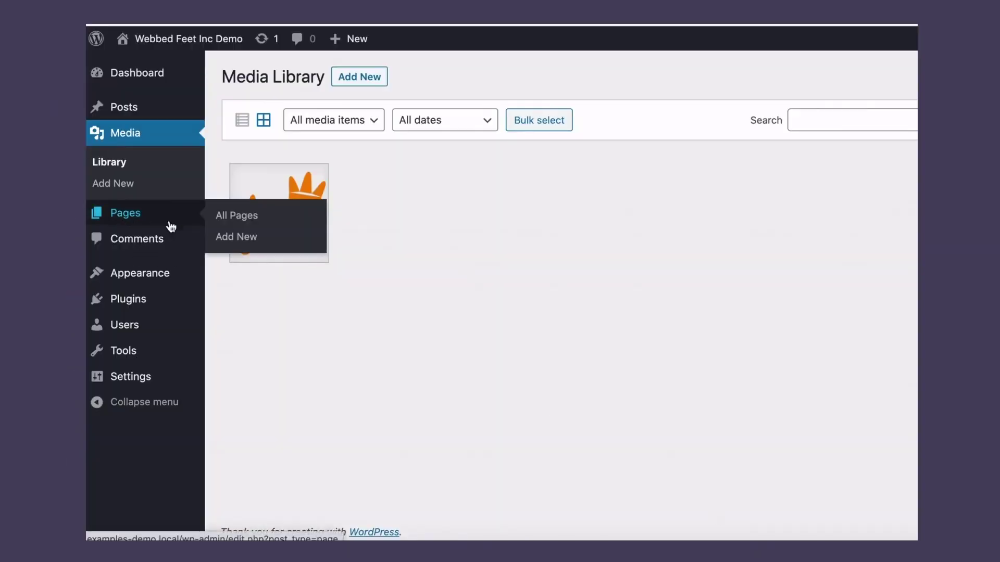
pyautogui.click(268, 239)
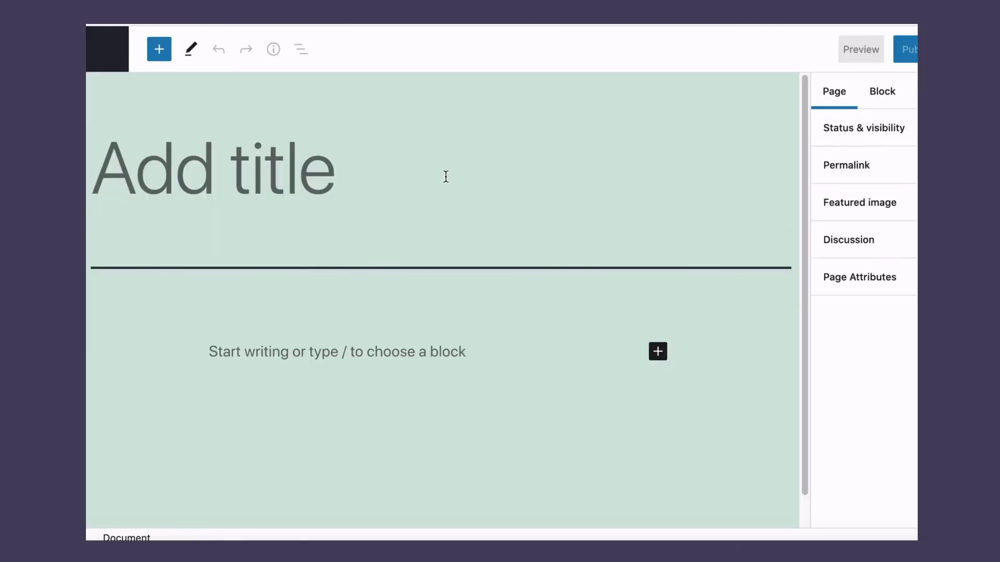
pyautogui.write('Gift')
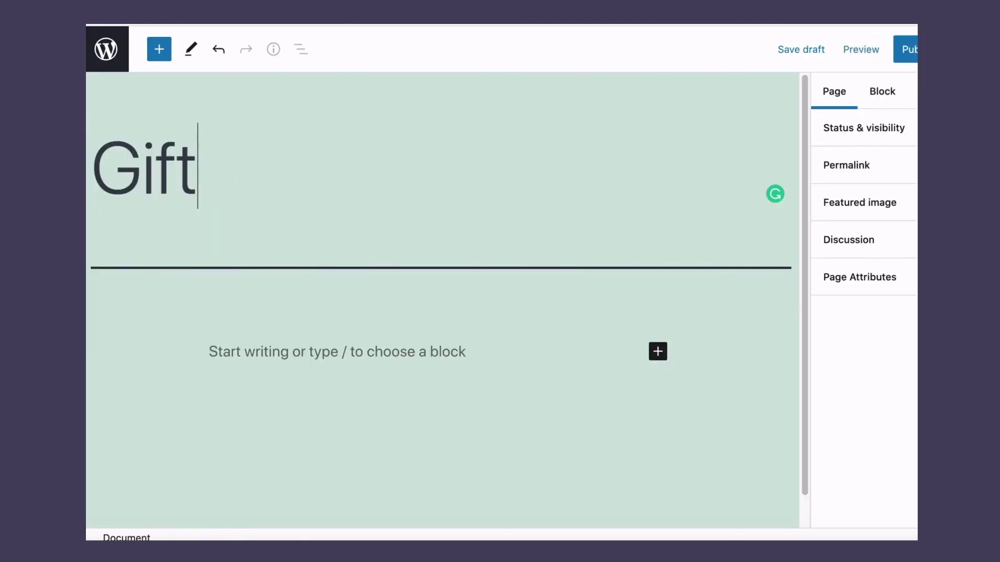
pyautogui.press('BackSpace')
pyautogui.write('from Canva')
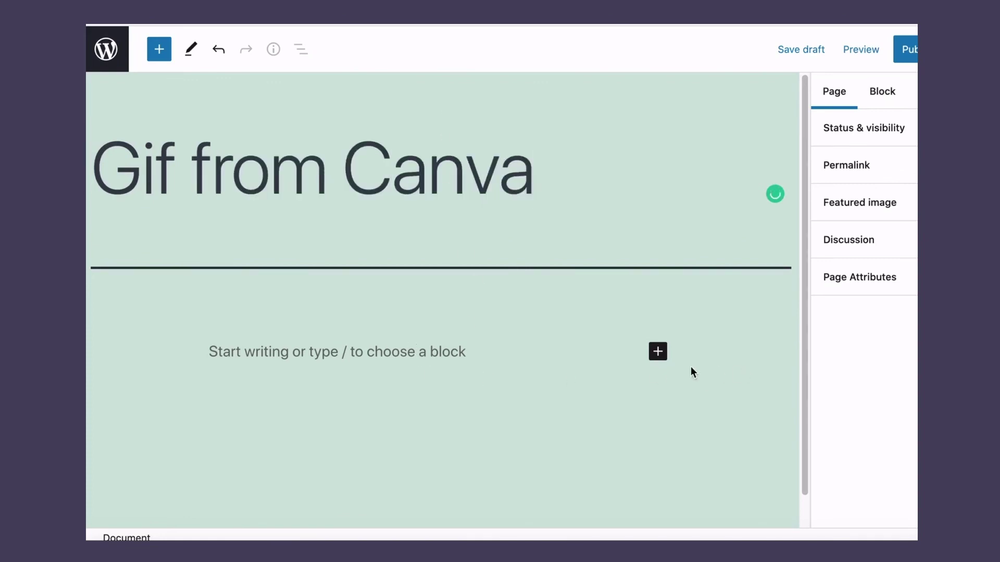
# - Insert an Image block below the page title and upload 10.gif from the Desktop's gif folder into it
pyautogui.click(645, 349)
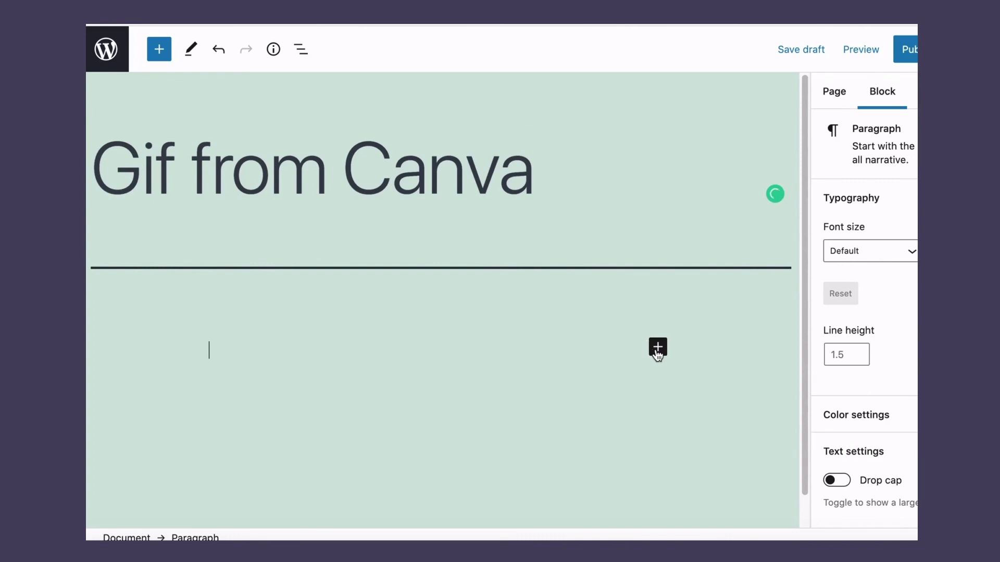
pyautogui.click(657, 348)
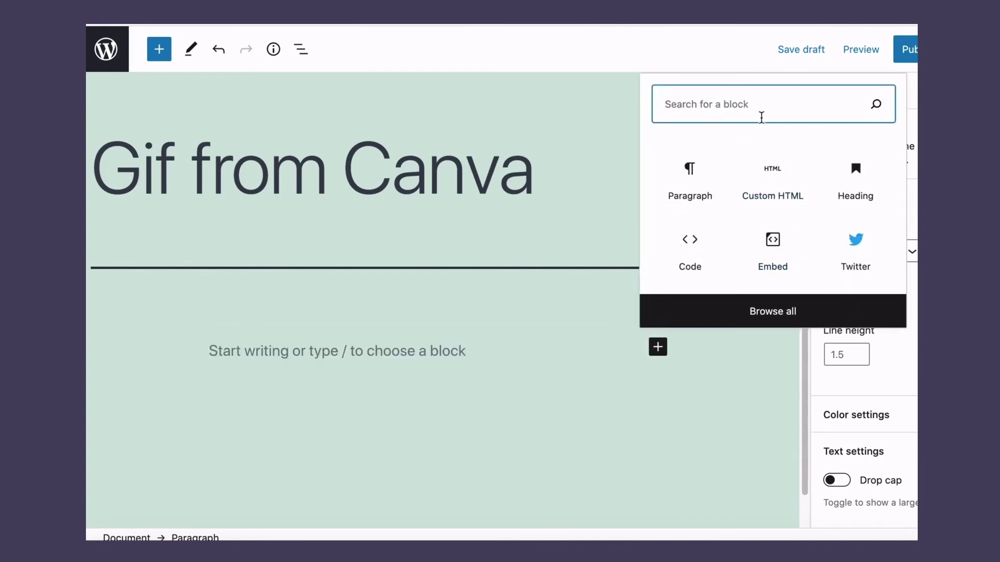
pyautogui.write('im')
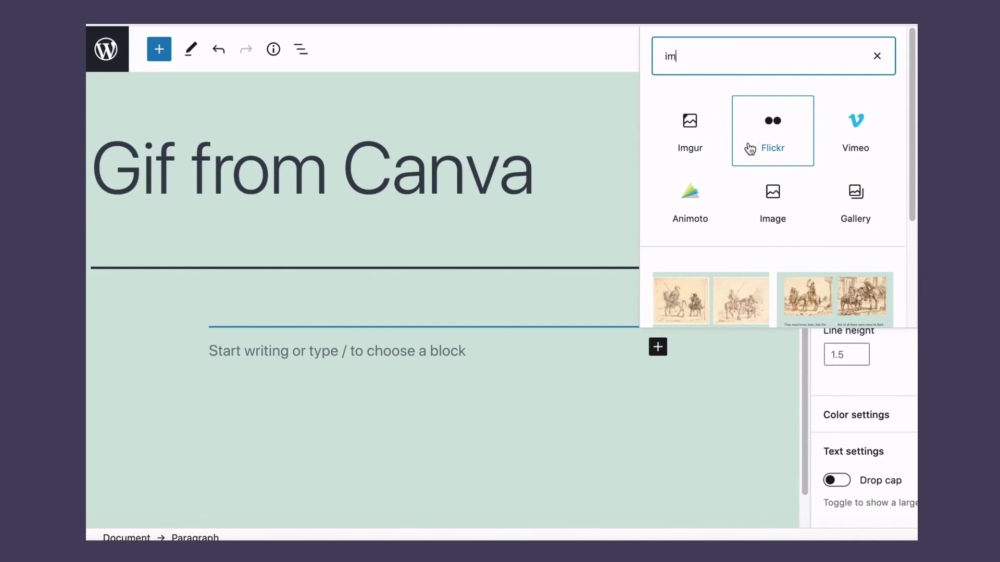
pyautogui.click(772, 199)
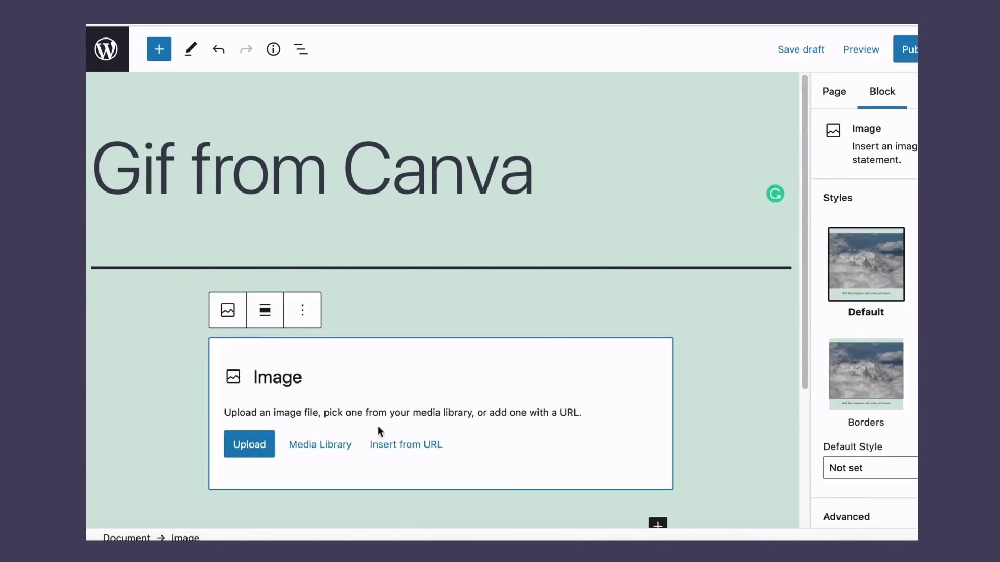
pyautogui.click(262, 445)
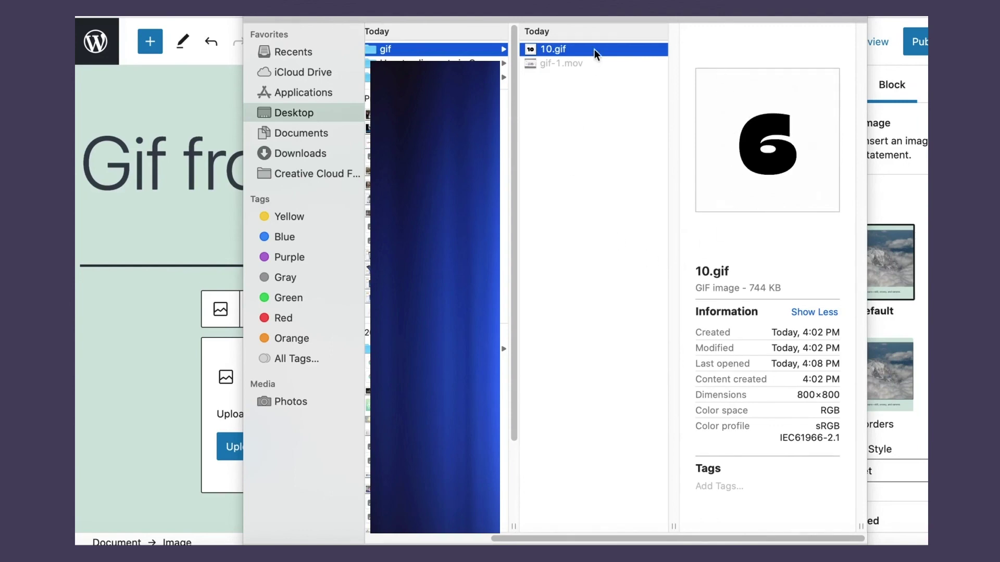
pyautogui.doubleClick(552, 49)
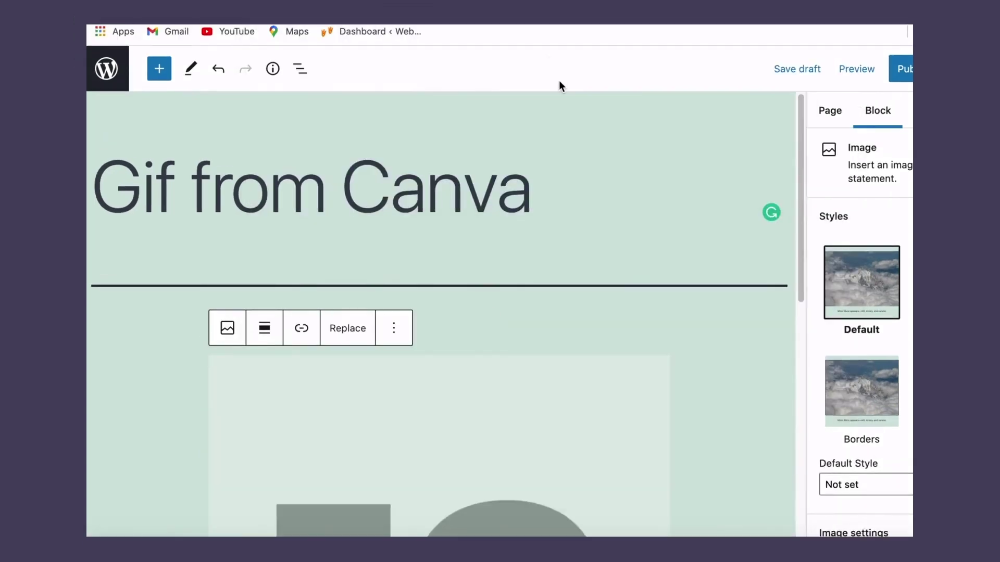
# - Preview the page in a new tab at 75% zoom and examine how the countdown GIF plays
pyautogui.scroll(-3, 573, 255)
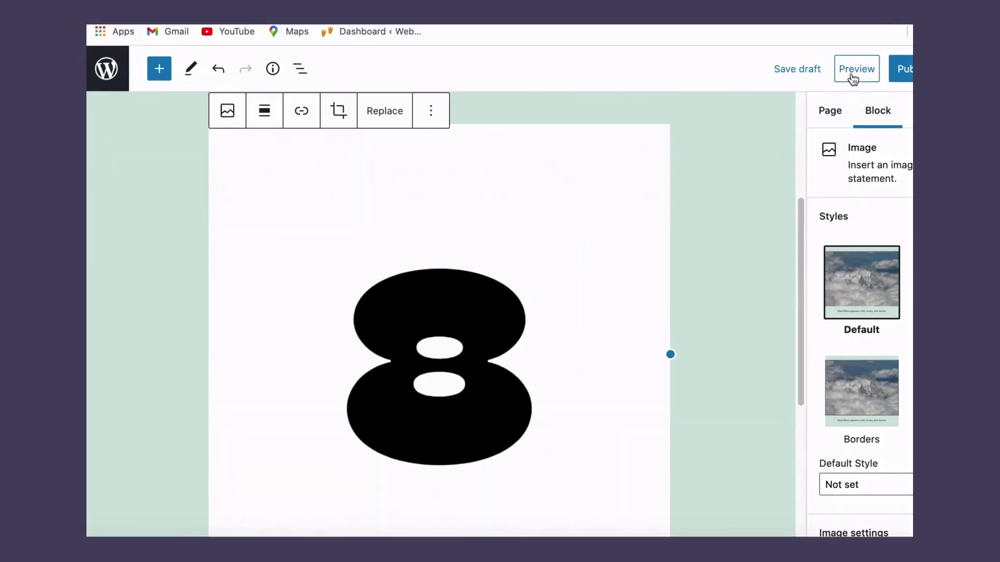
pyautogui.click(854, 73)
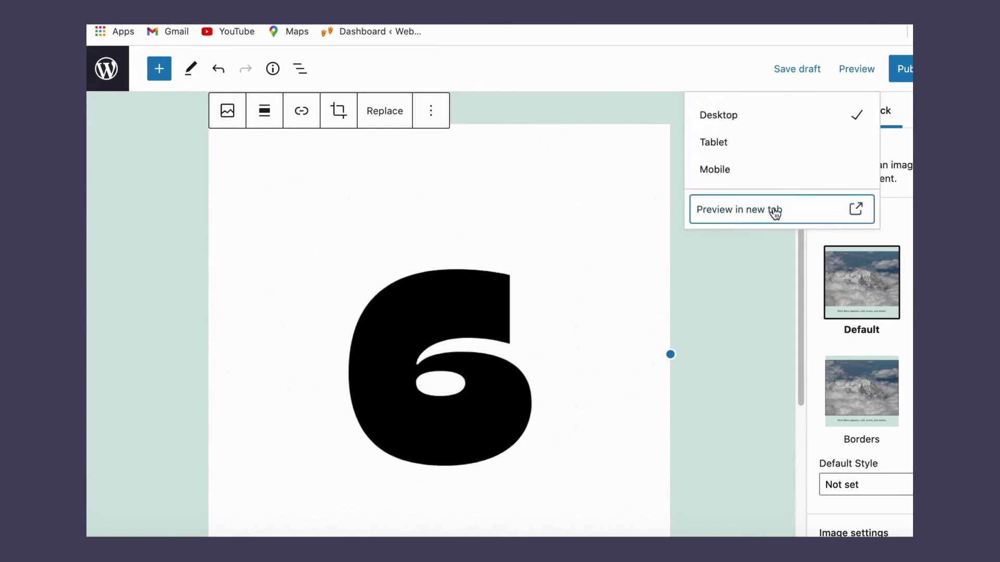
pyautogui.click(774, 209)
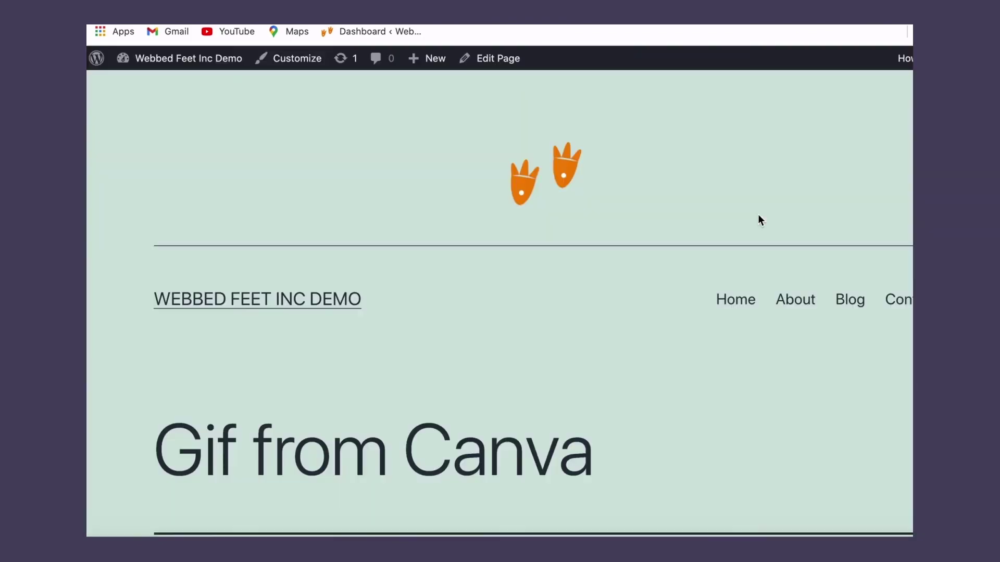
pyautogui.press('super+minus')
pyautogui.press('super+minus')
pyautogui.press('super+minus')
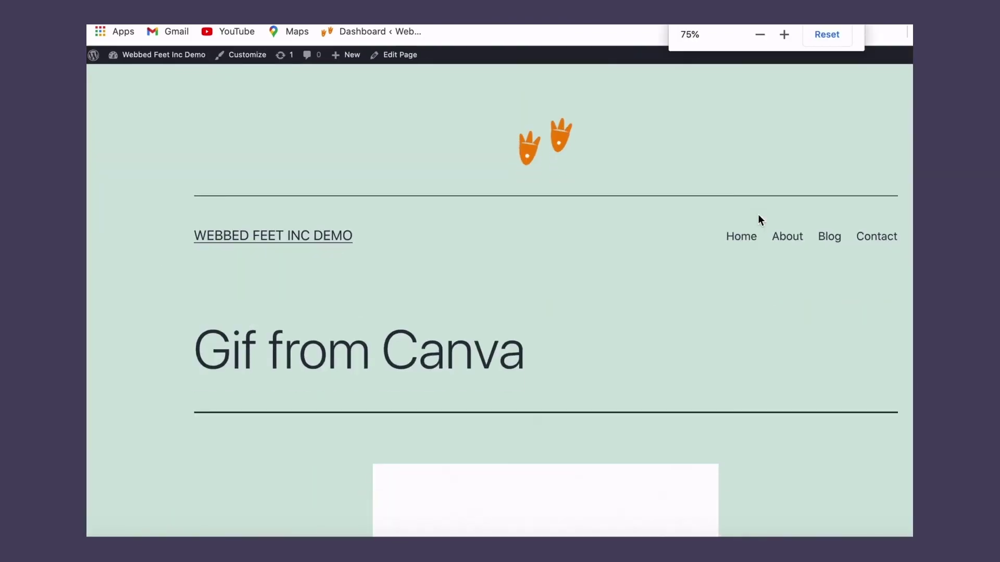
pyautogui.scroll(-5, 661, 247)
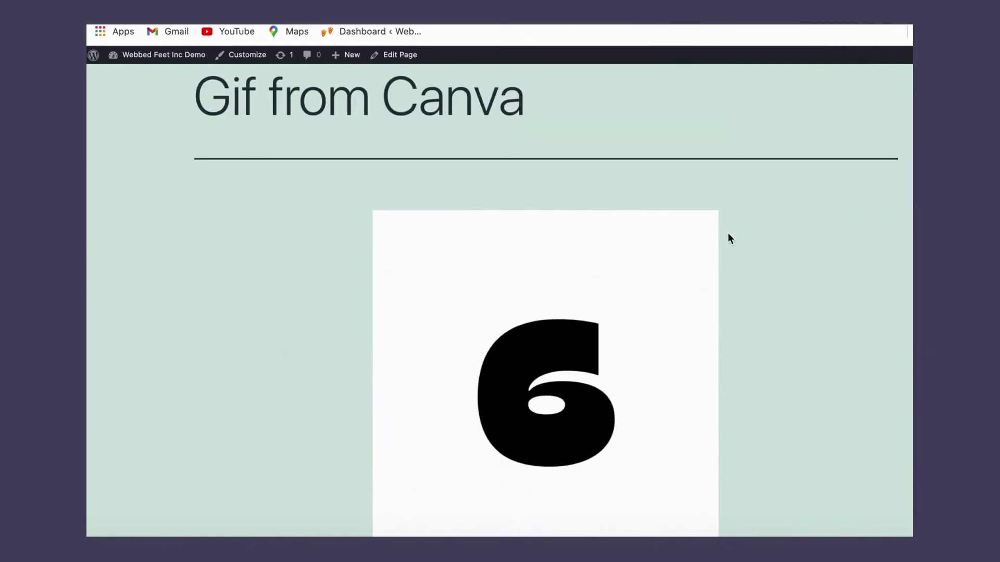
pyautogui.scroll(-2, 728, 234)
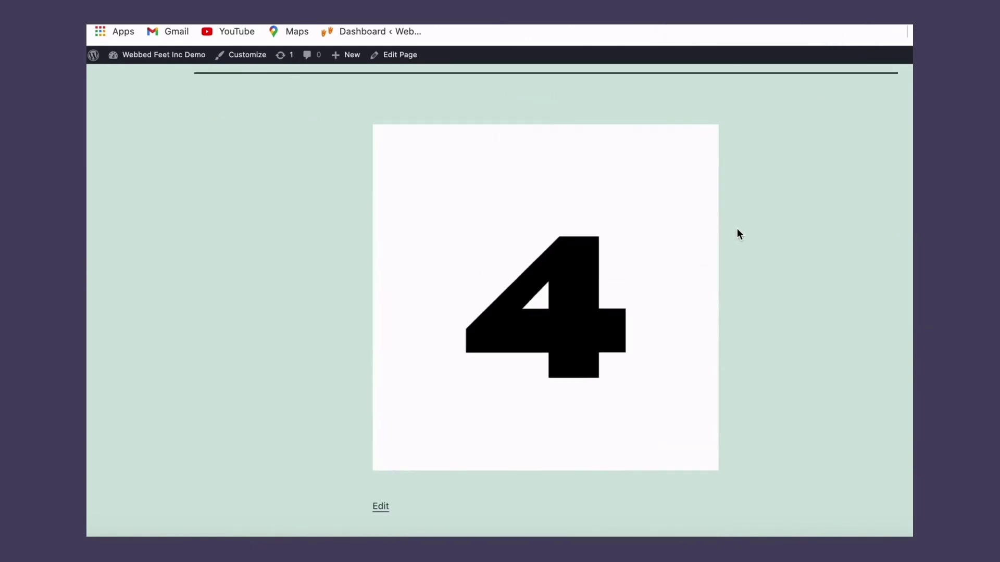
pyautogui.scroll(1, 737, 229)
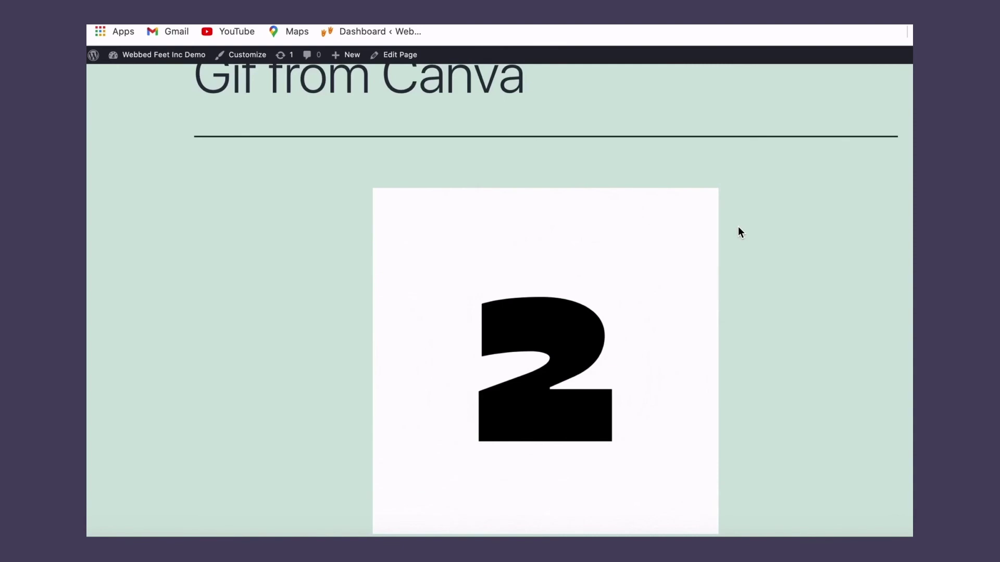